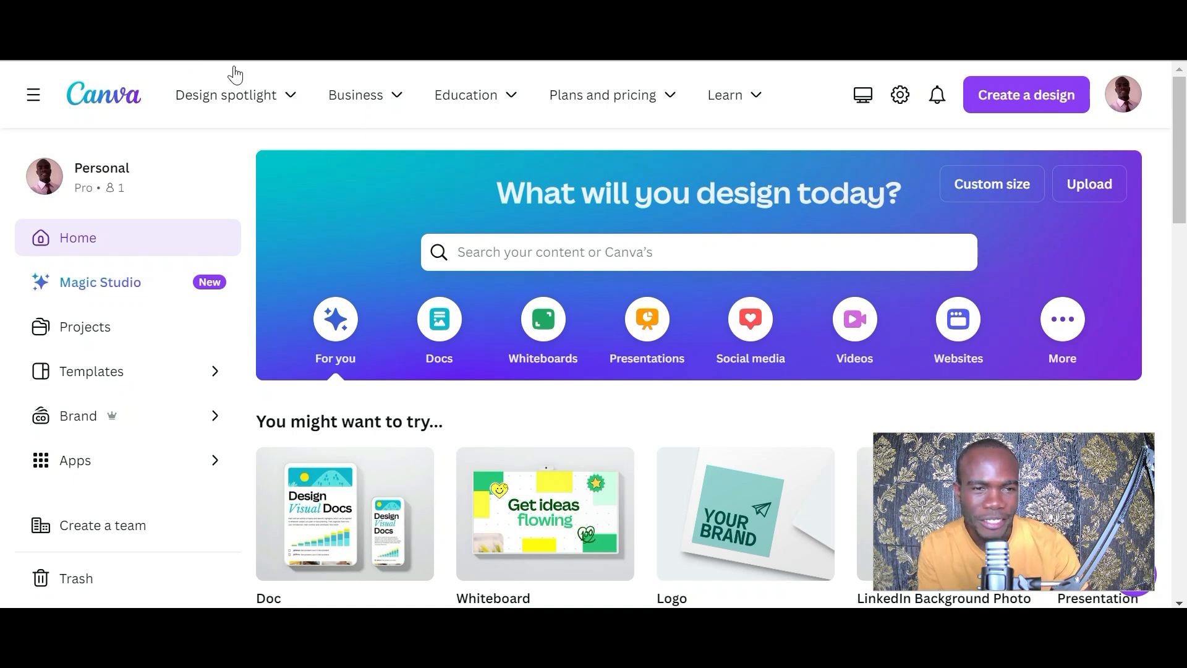
Step: Switch to Fiverr and open the Logo Design category of Graphics & Design
{"action": "left_click", "coordinate": [332, 43]}
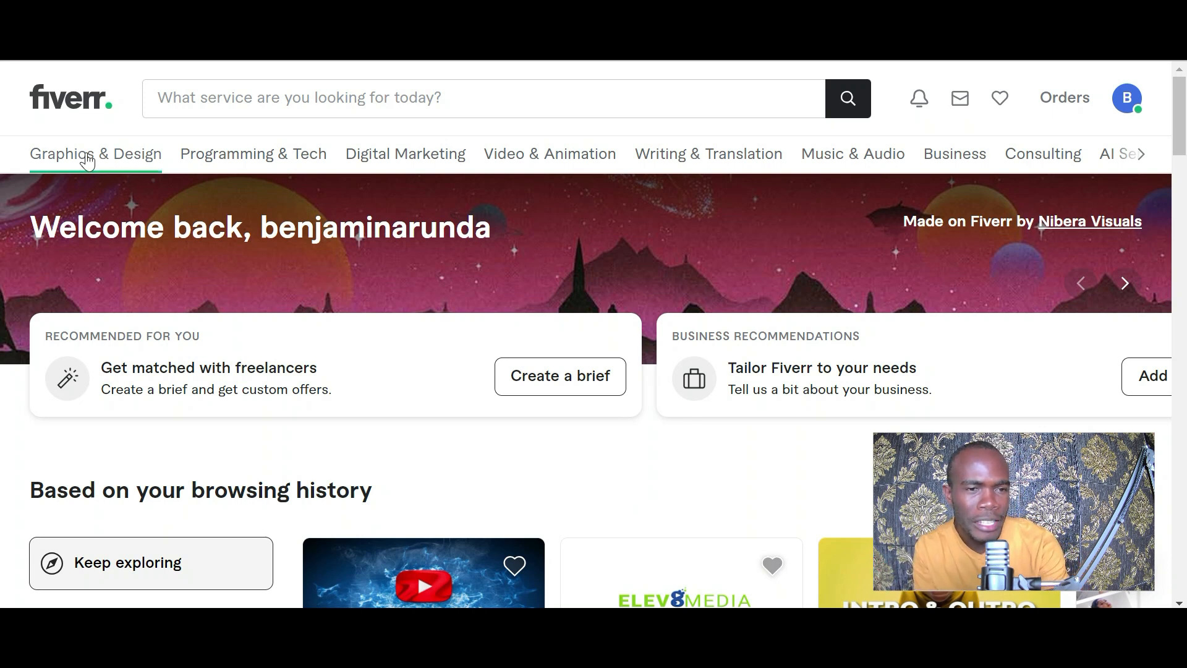
{"action": "mouse_move", "coordinate": [87, 160]}
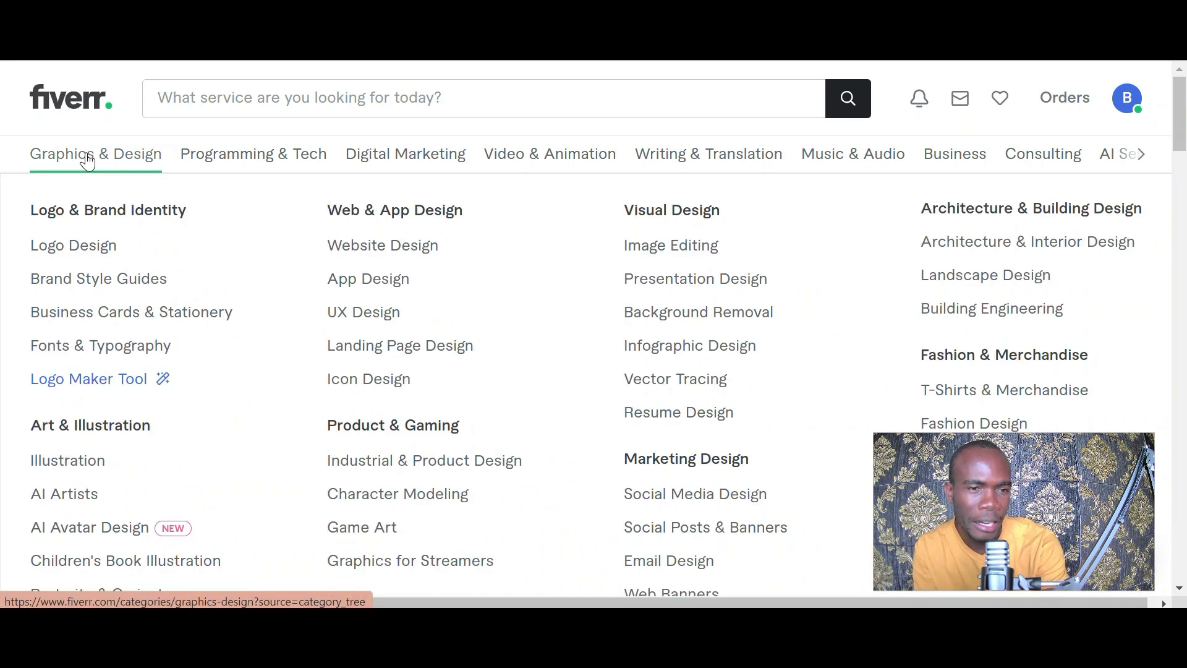
{"action": "left_click", "coordinate": [94, 248]}
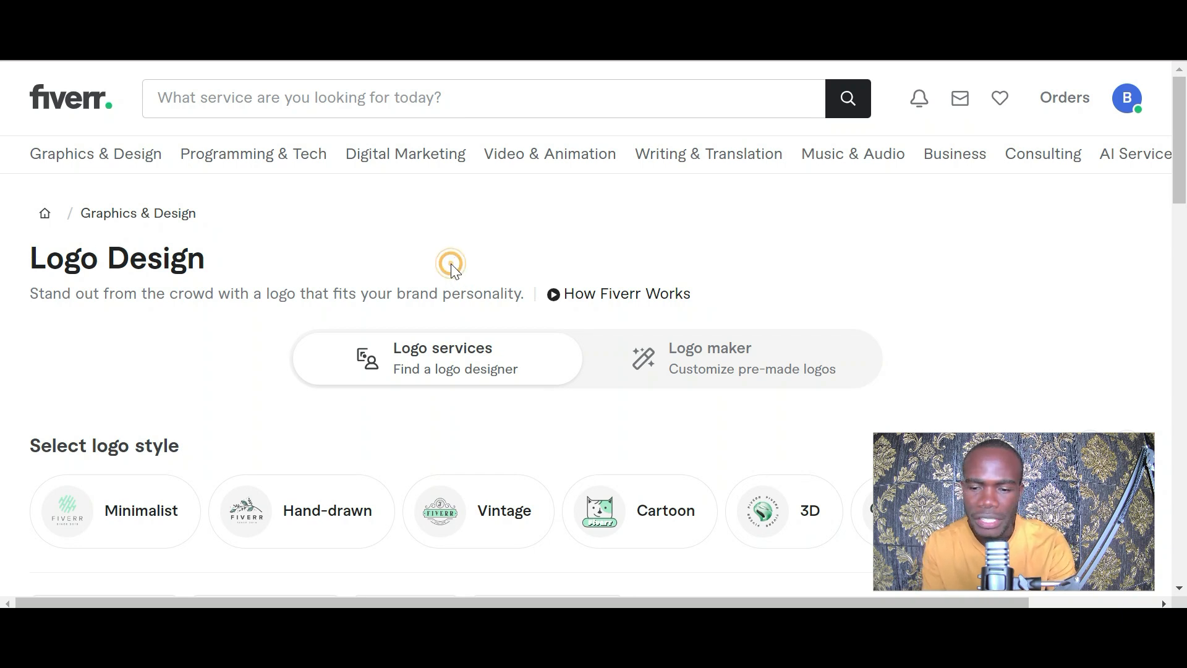
Step: Browse the Logo Design service listings and examine the starting prices and ratings that sellers offer
{"action": "scroll", "coordinate": [456, 272], "scroll_direction": "down", "scroll_amount": 2}
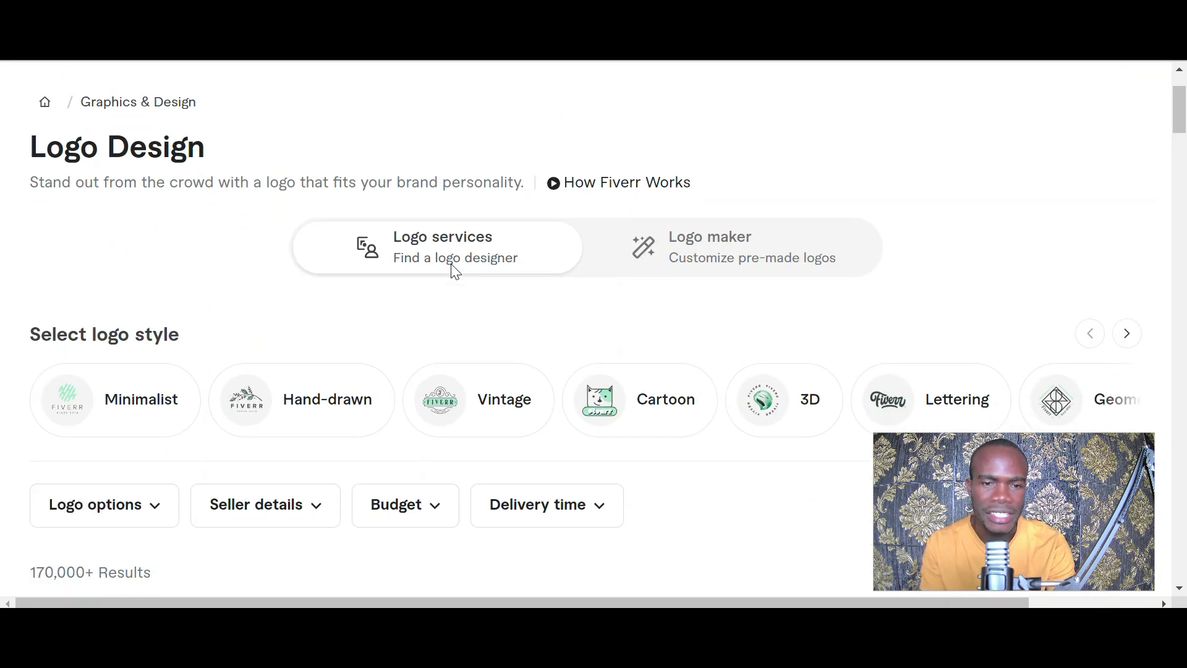
{"action": "scroll", "coordinate": [456, 272], "scroll_direction": "down", "scroll_amount": 3}
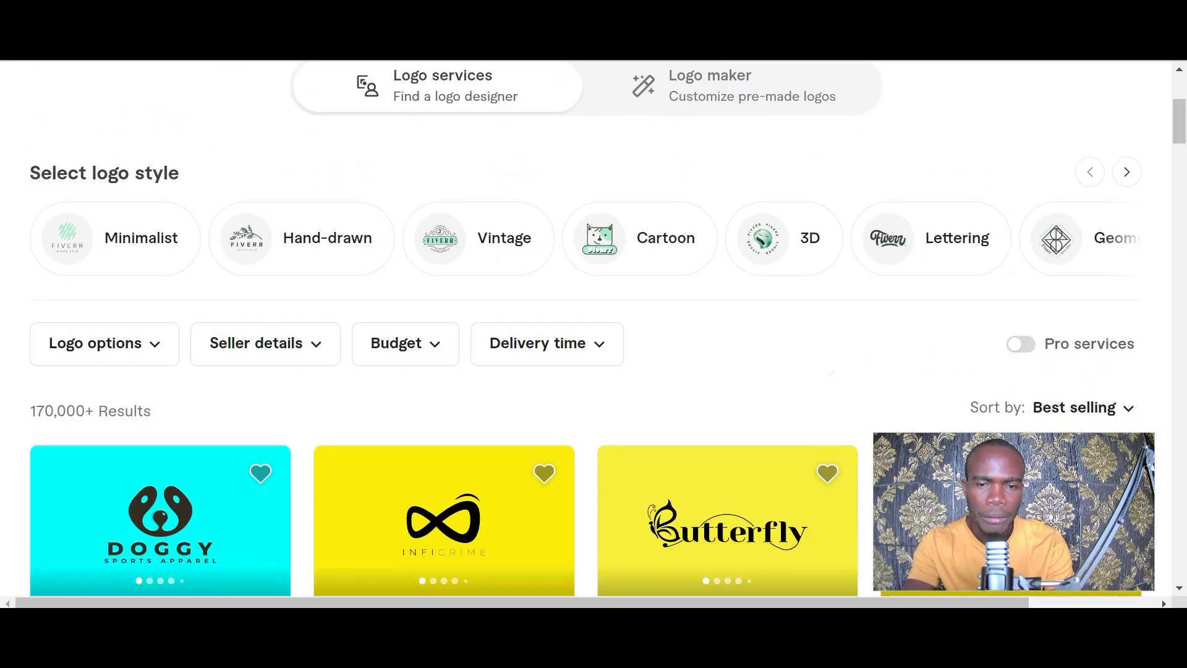
{"action": "scroll", "coordinate": [455, 272], "scroll_direction": "down", "scroll_amount": 3}
{"action": "scroll", "coordinate": [456, 272], "scroll_direction": "down", "scroll_amount": 3}
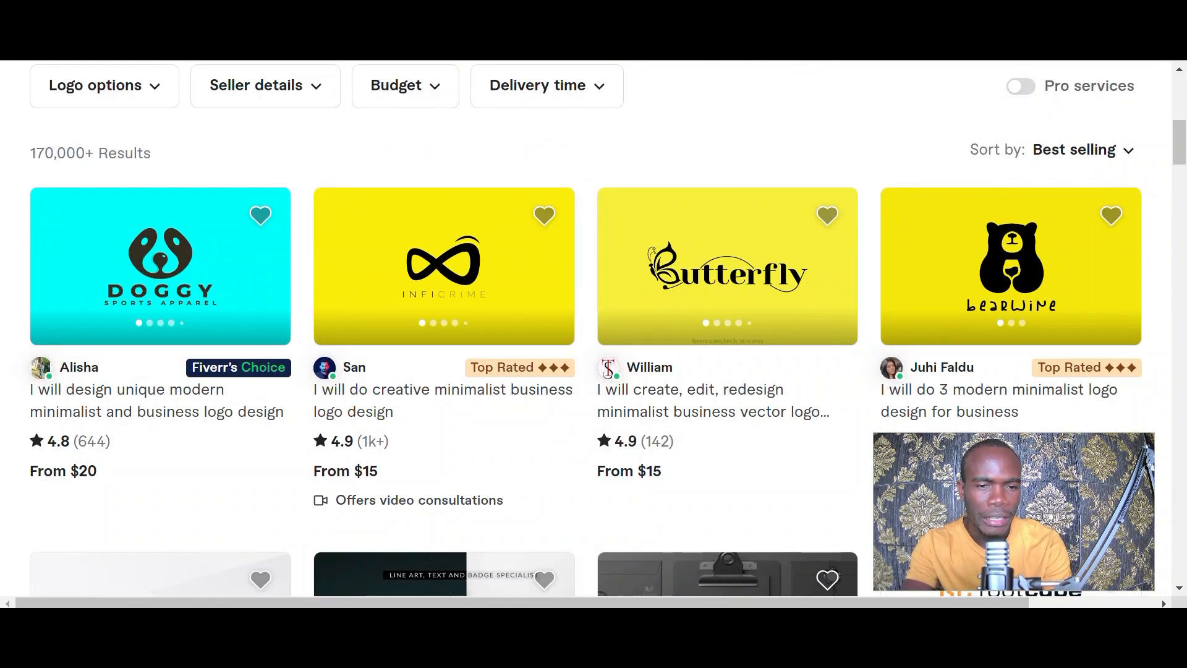
{"action": "scroll", "coordinate": [456, 272], "scroll_direction": "down", "scroll_amount": 1}
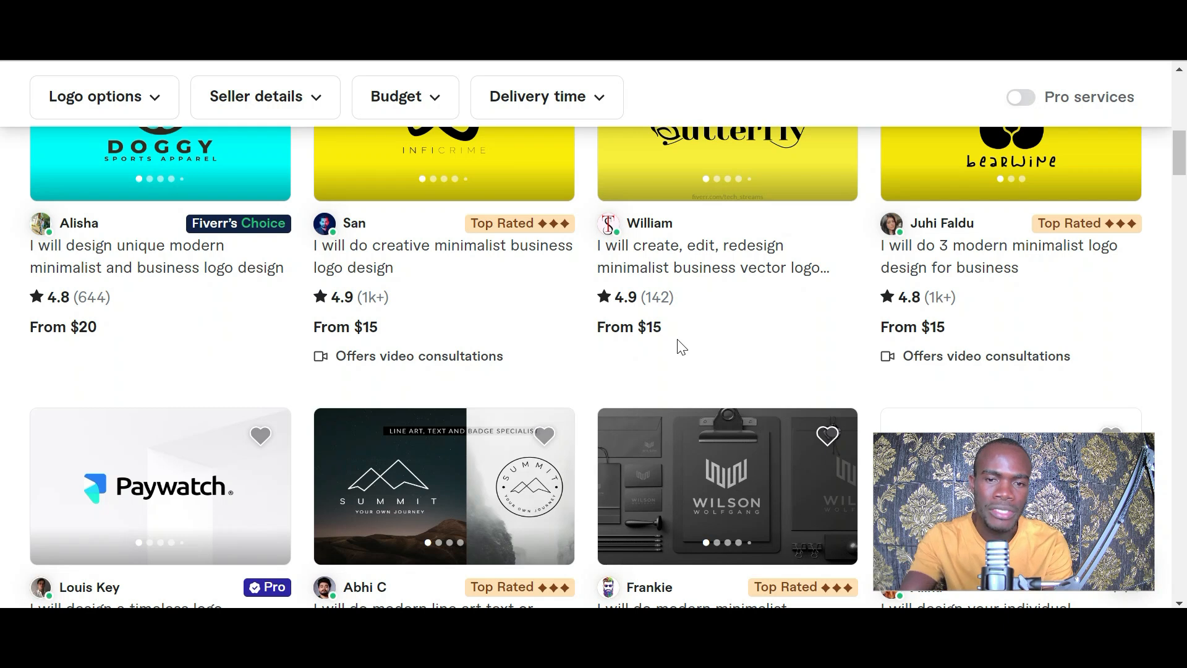
{"action": "scroll", "coordinate": [681, 346], "scroll_direction": "down", "scroll_amount": 7}
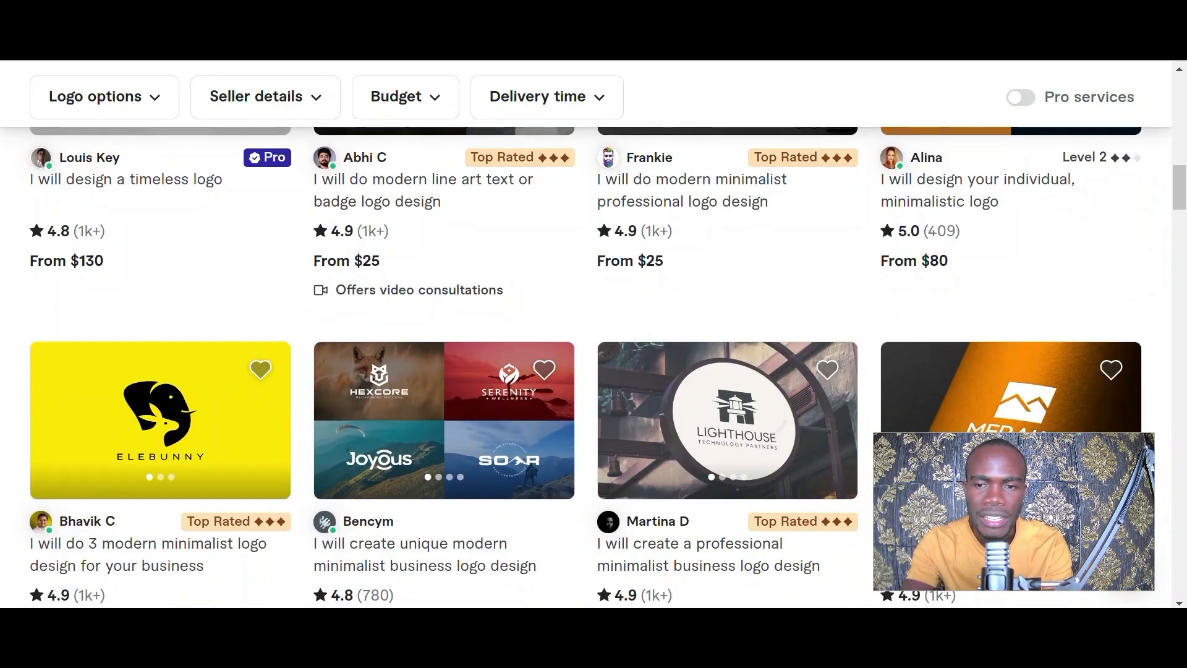
{"action": "scroll", "coordinate": [593, 365], "scroll_direction": "up", "scroll_amount": 1}
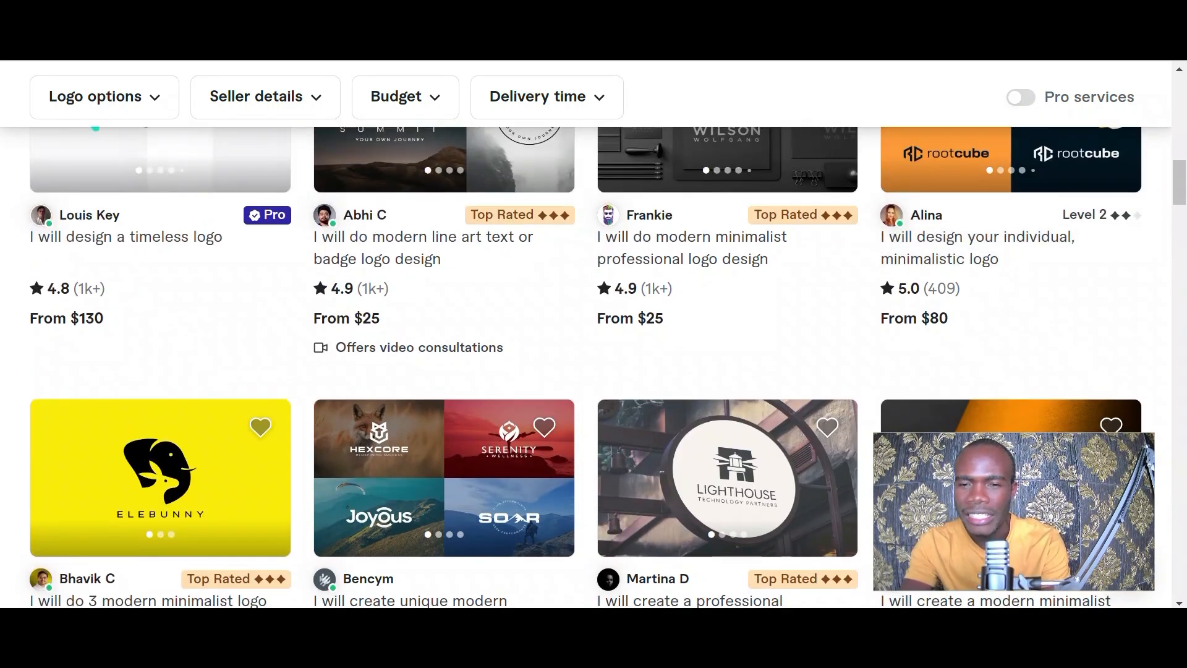
{"action": "scroll", "coordinate": [593, 364], "scroll_direction": "down", "scroll_amount": 4}
{"action": "scroll", "coordinate": [330, 576], "scroll_direction": "down", "scroll_amount": 8}
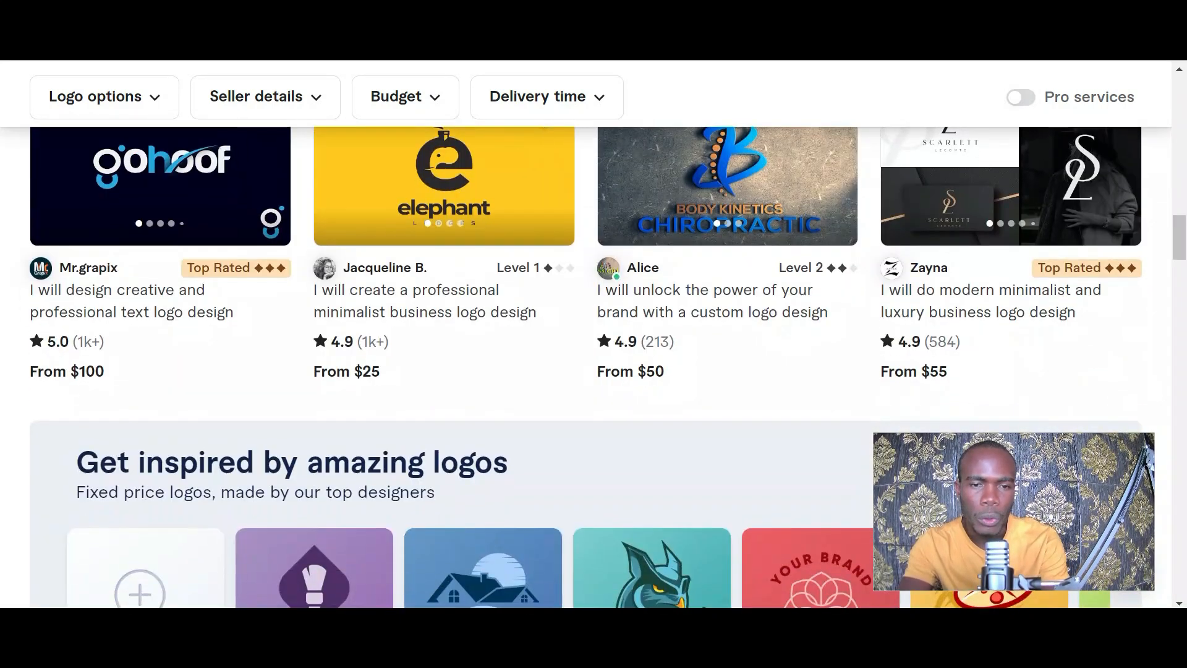
{"action": "scroll", "coordinate": [330, 576], "scroll_direction": "down", "scroll_amount": 13}
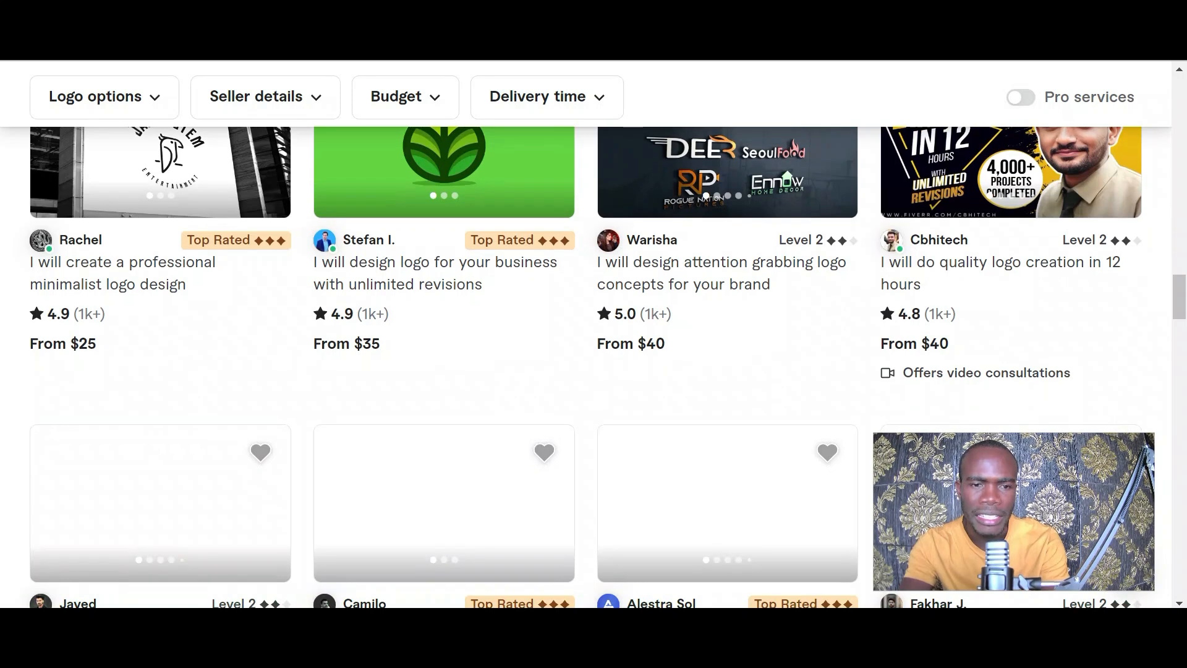
{"action": "scroll", "coordinate": [727, 457], "scroll_direction": "down", "scroll_amount": 1}
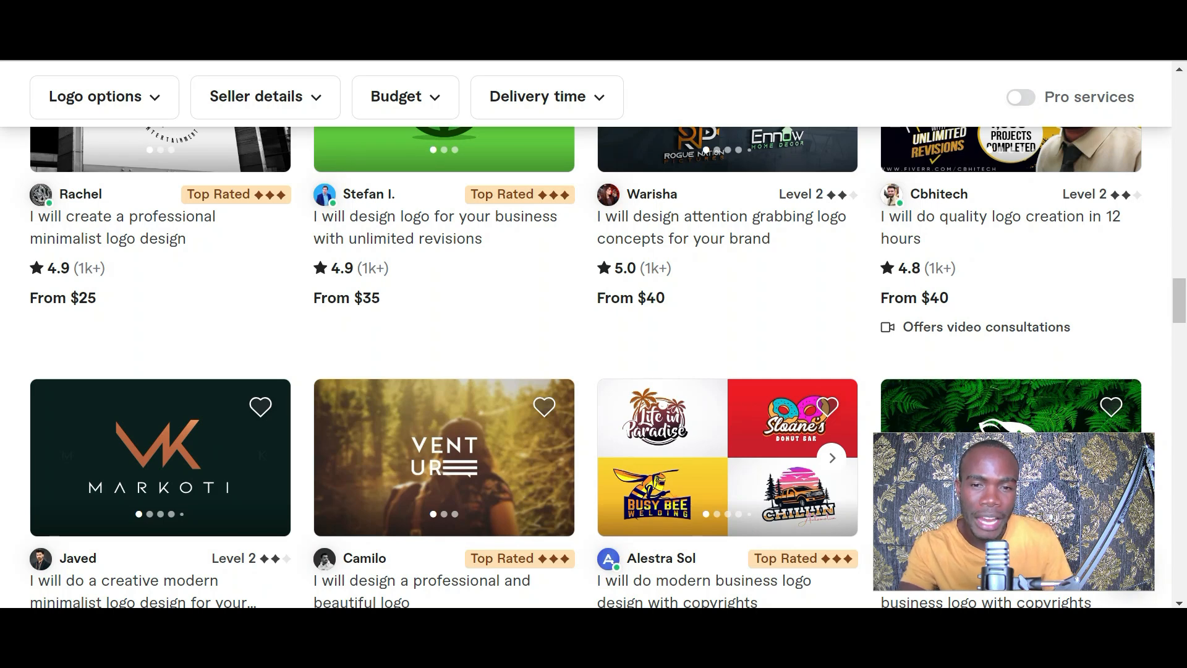
{"action": "scroll", "coordinate": [593, 333], "scroll_direction": "down", "scroll_amount": 1}
{"action": "scroll", "coordinate": [594, 334], "scroll_direction": "up", "scroll_amount": 10}
{"action": "scroll", "coordinate": [593, 334], "scroll_direction": "up", "scroll_amount": 8}
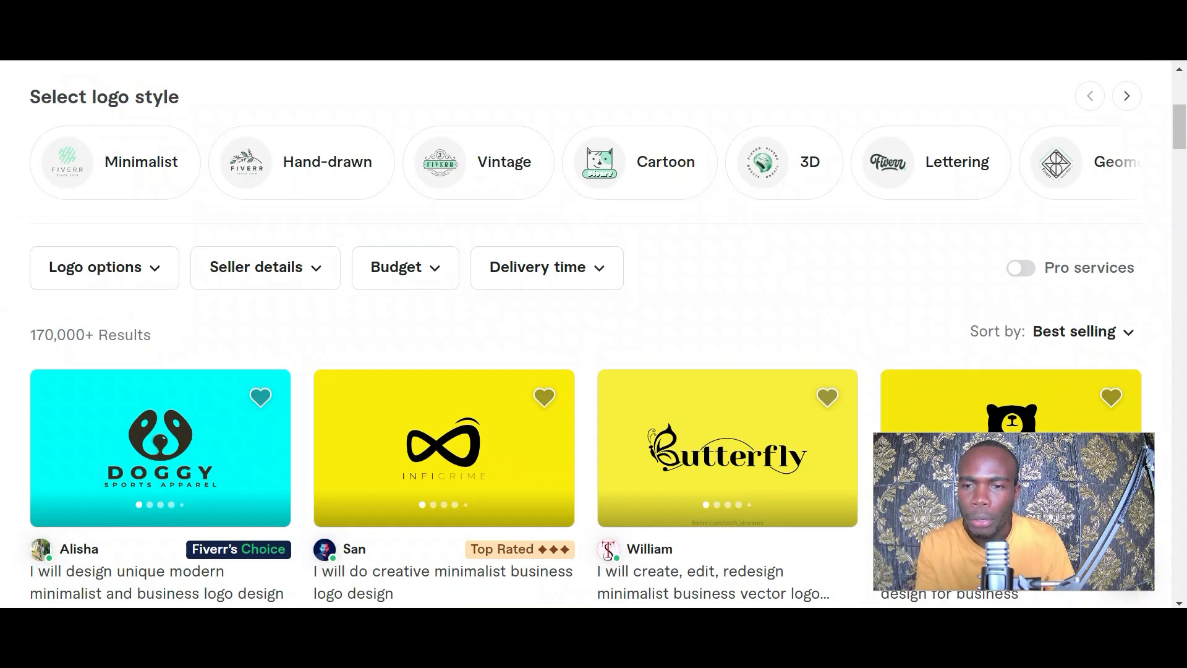
Step: Restrict the Logo Design listings to Pro services and examine the starting prices of the vetted sellers
{"action": "left_click", "coordinate": [1023, 267]}
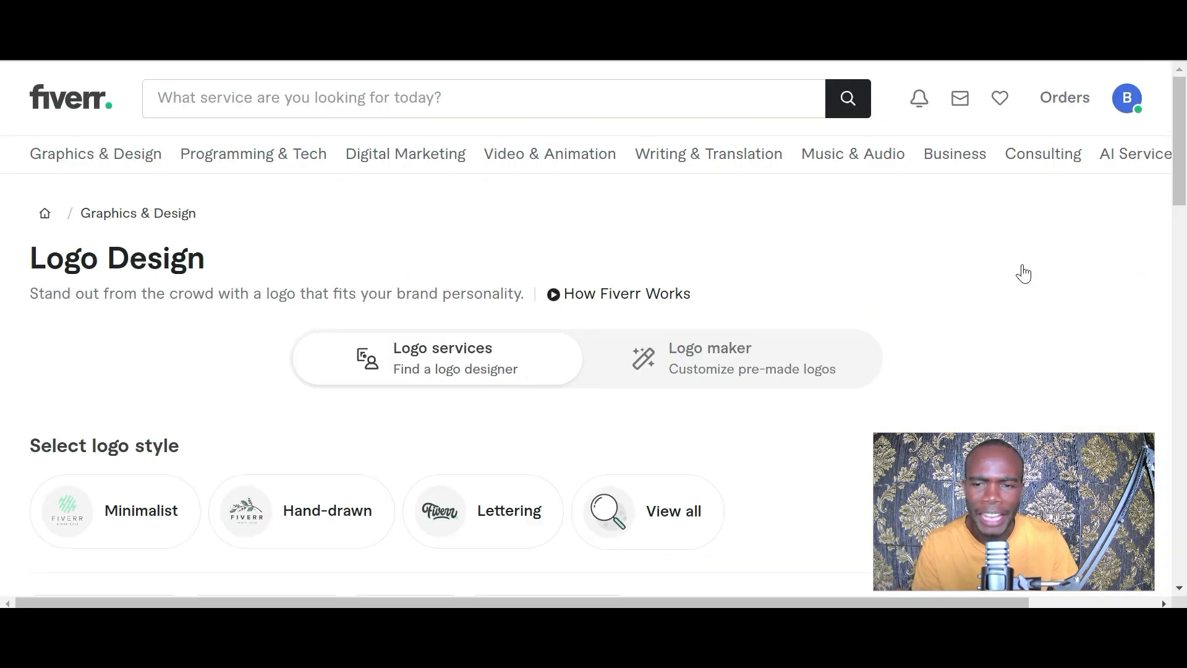
{"action": "scroll", "coordinate": [1023, 272], "scroll_direction": "down", "scroll_amount": 10}
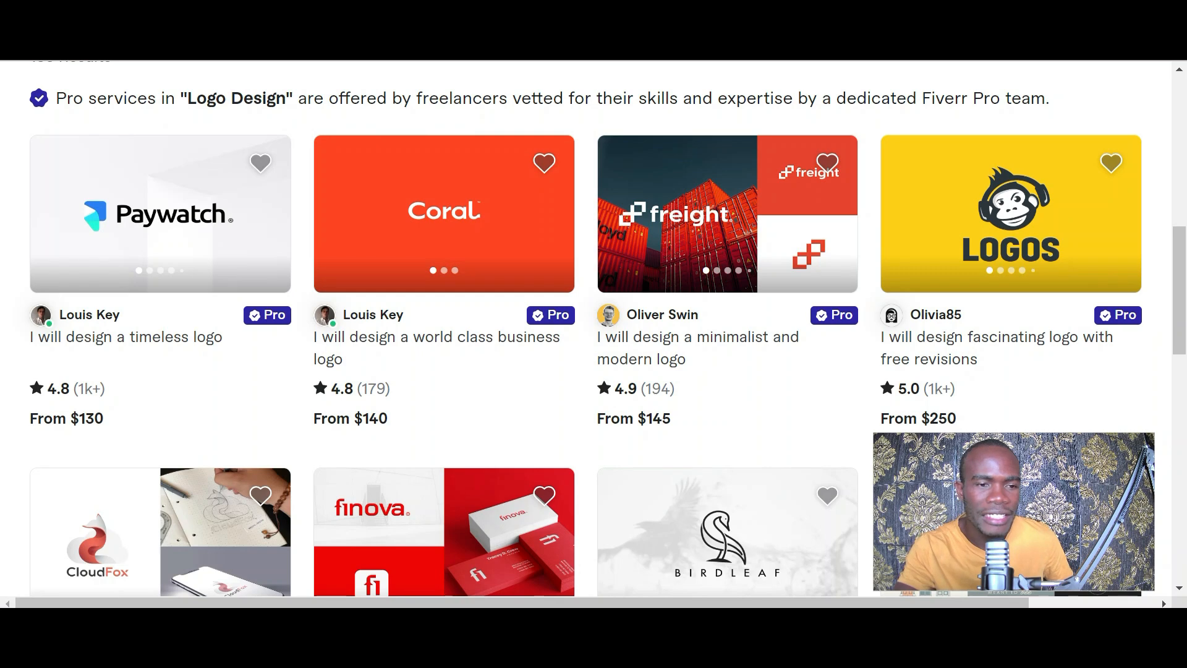
{"action": "scroll", "coordinate": [593, 334], "scroll_direction": "down", "scroll_amount": 4}
{"action": "scroll", "coordinate": [587, 300], "scroll_direction": "down", "scroll_amount": 10}
{"action": "scroll", "coordinate": [587, 300], "scroll_direction": "up", "scroll_amount": 8}
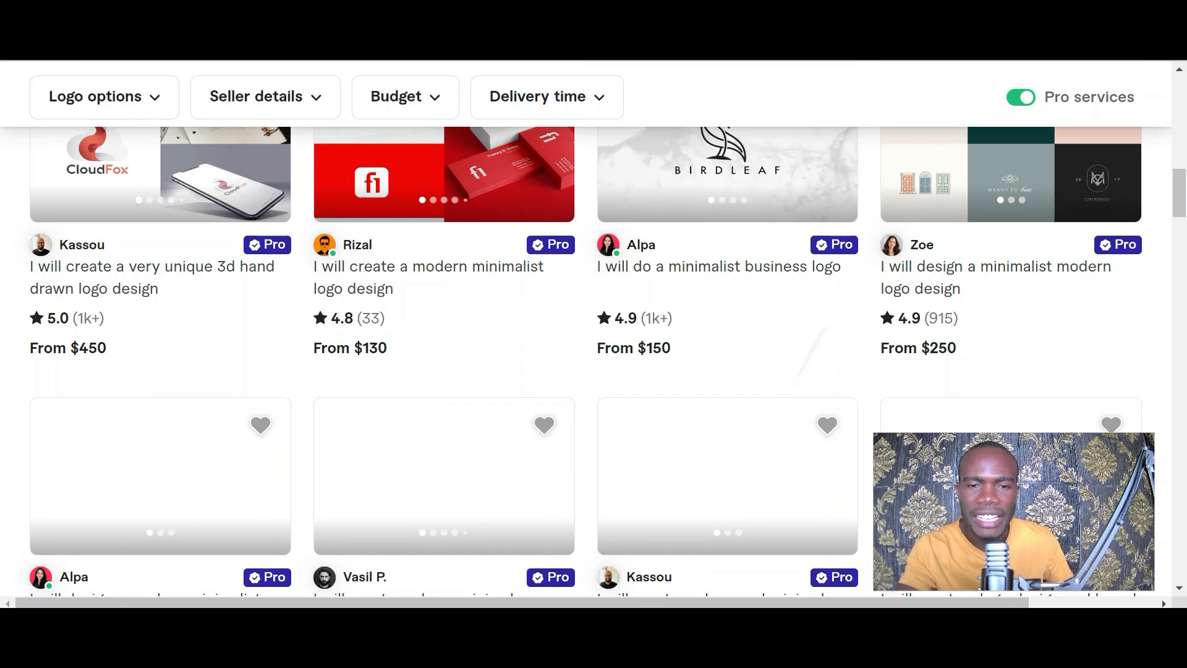
{"action": "scroll", "coordinate": [593, 362], "scroll_direction": "down", "scroll_amount": 5}
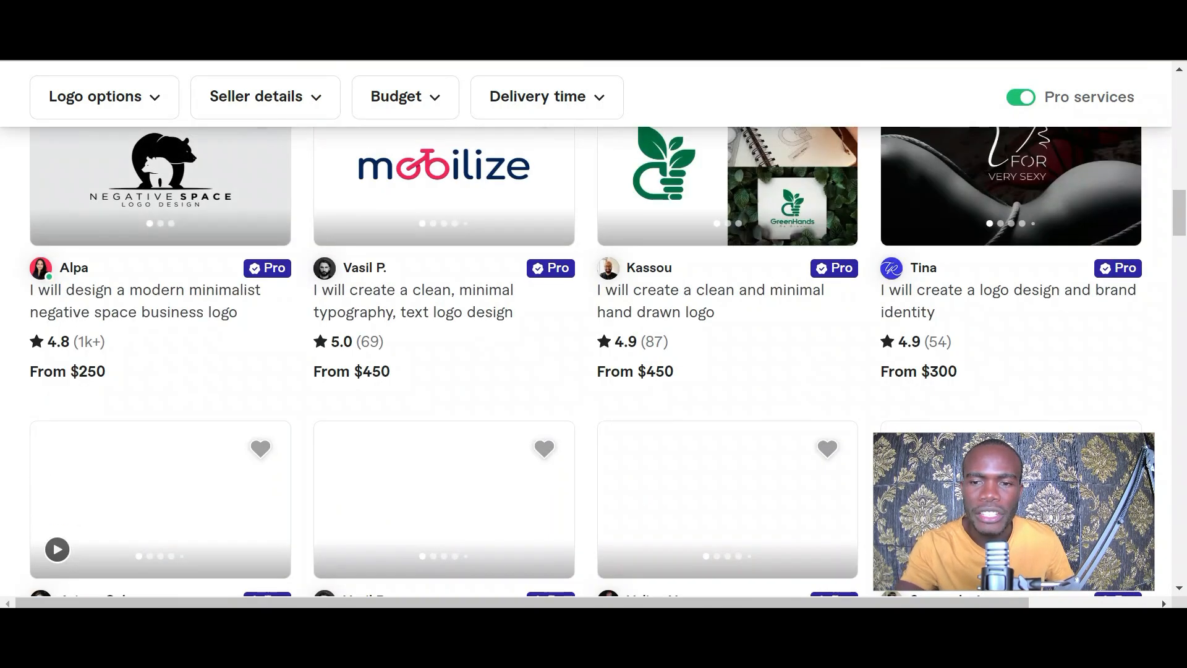
{"action": "scroll", "coordinate": [593, 362], "scroll_direction": "down", "scroll_amount": 7}
{"action": "scroll", "coordinate": [594, 362], "scroll_direction": "down", "scroll_amount": 7}
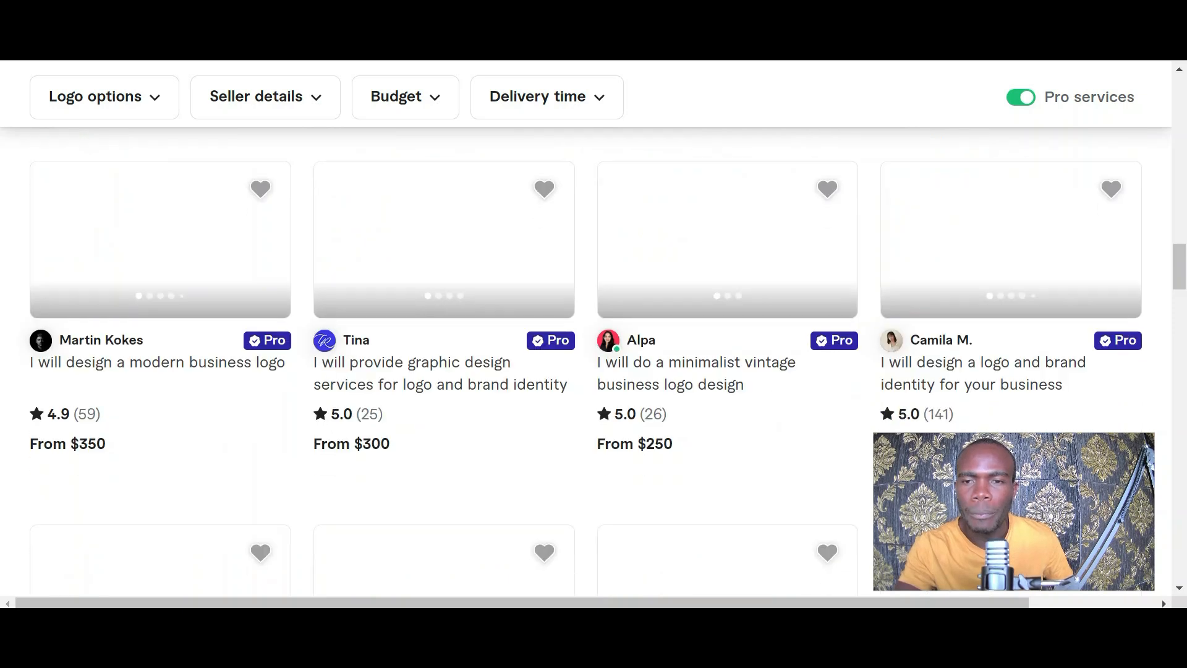
{"action": "scroll", "coordinate": [593, 361], "scroll_direction": "down", "scroll_amount": 6}
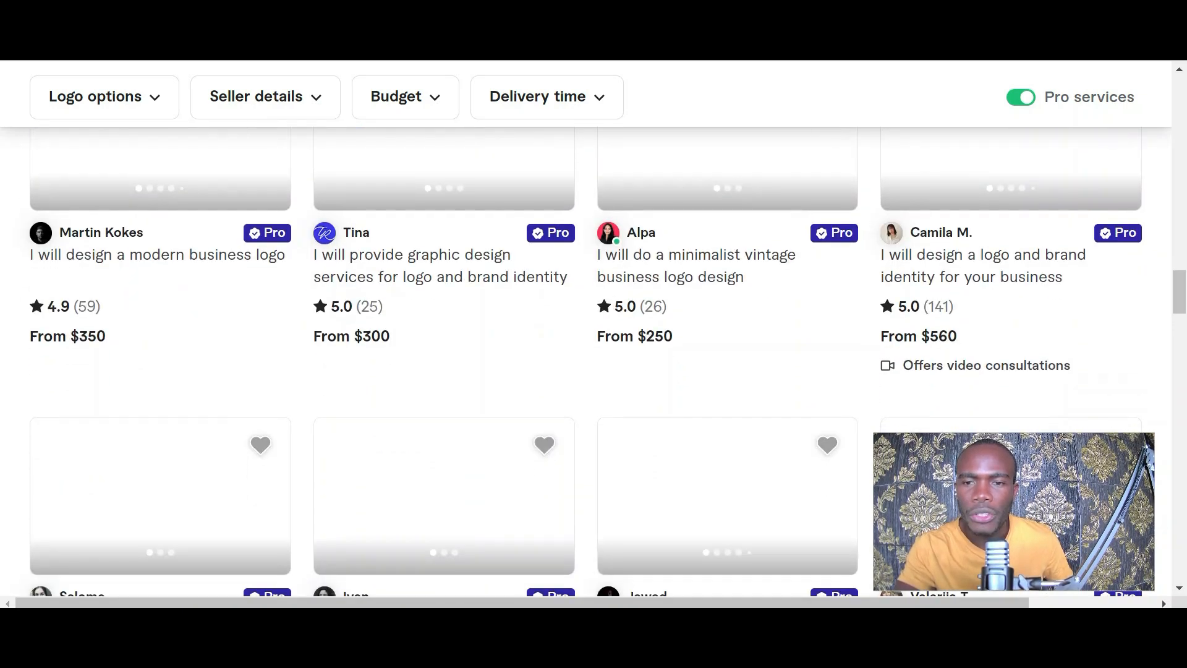
{"action": "scroll", "coordinate": [594, 362], "scroll_direction": "down", "scroll_amount": 6}
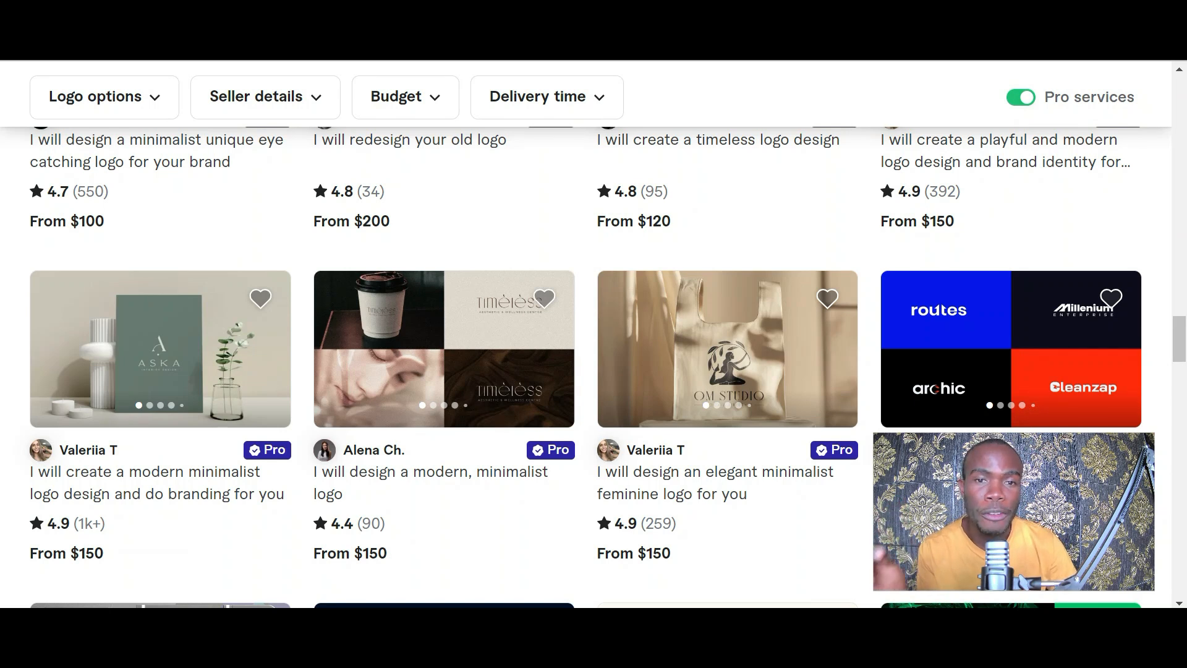
{"action": "scroll", "coordinate": [585, 367], "scroll_direction": "up", "scroll_amount": 1}
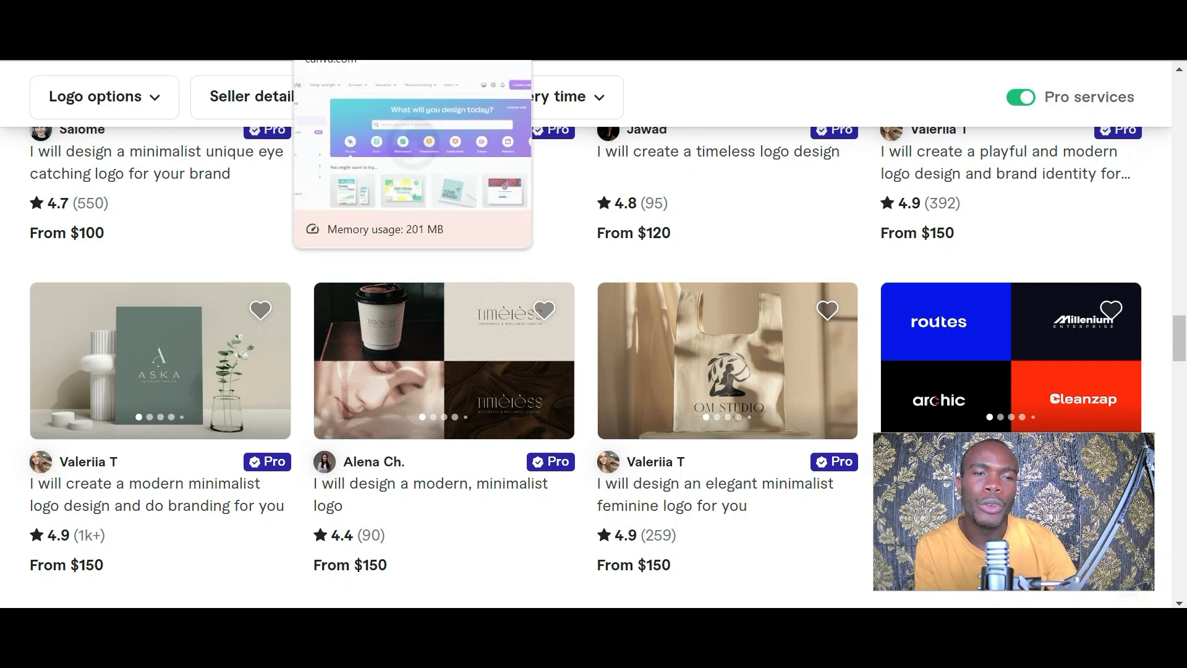
Step: Switch to Canva and create a new blank Logo design
{"action": "left_click", "coordinate": [347, 7]}
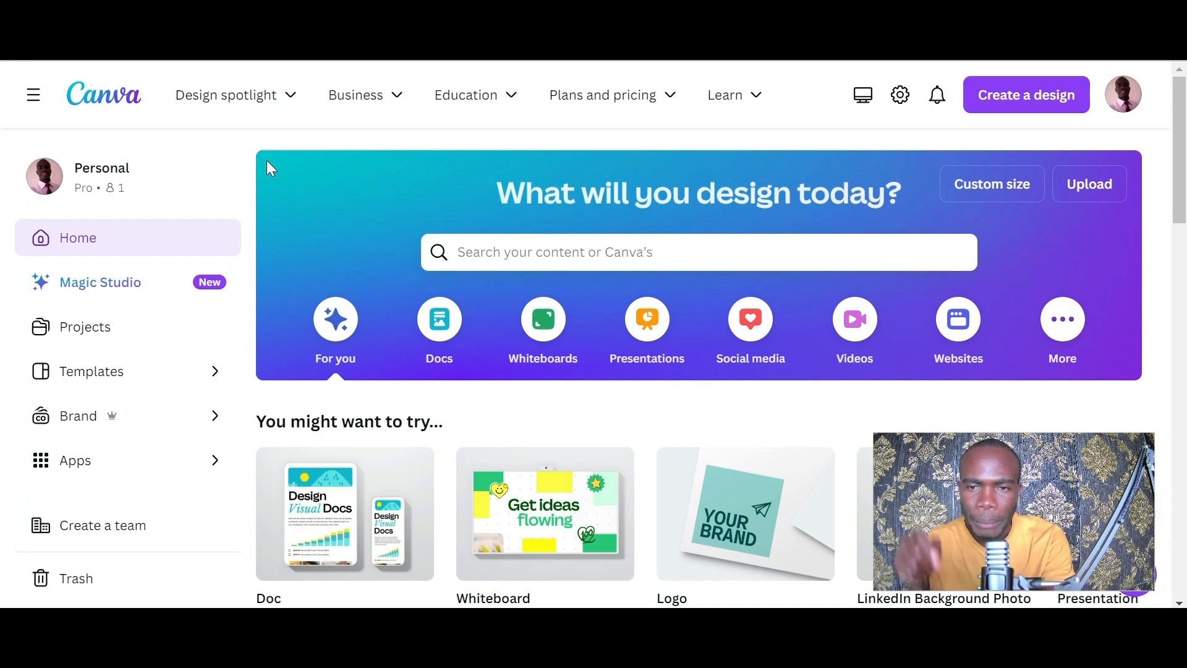
{"action": "left_click", "coordinate": [1030, 105]}
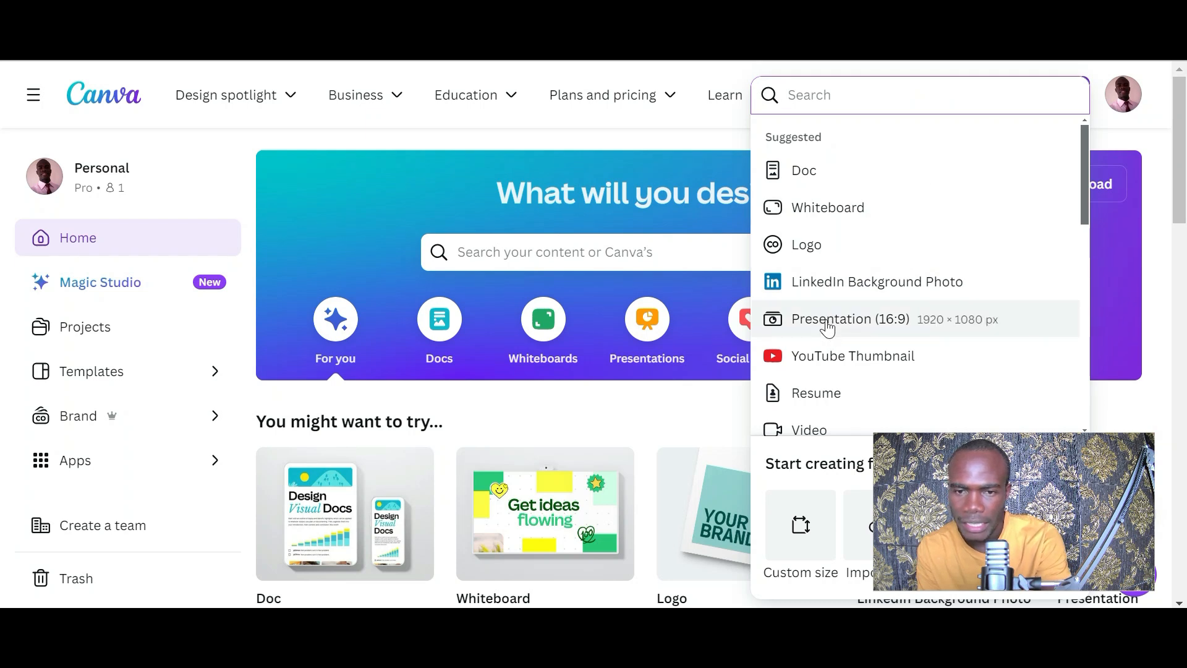
{"action": "left_click", "coordinate": [850, 246]}
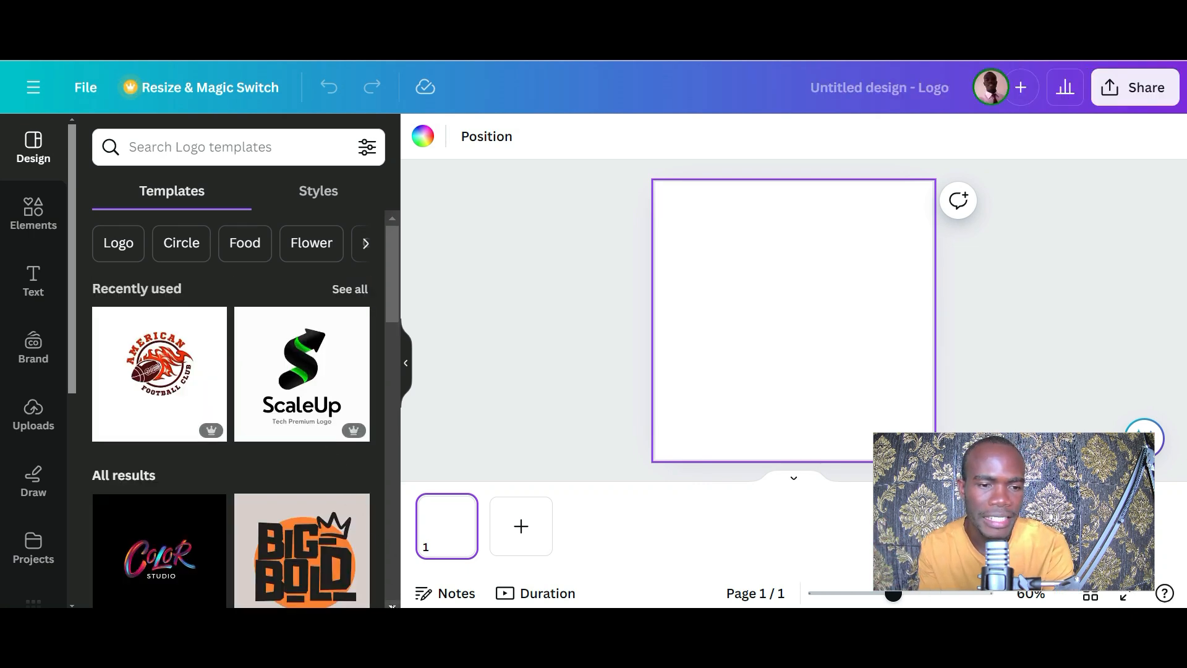
Step: Apply the "Color Studio" page of the Creative Color Brushstroke Lettering Logo template to the blank canvas
{"action": "scroll", "coordinate": [179, 513], "scroll_direction": "down", "scroll_amount": 1}
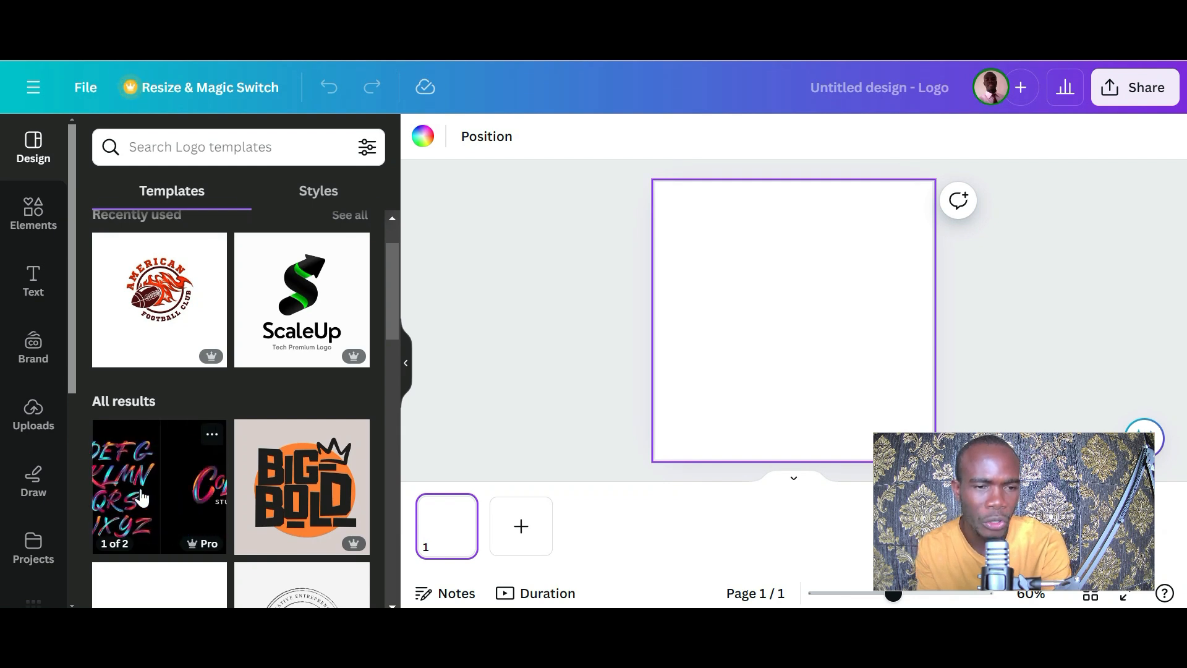
{"action": "left_click", "coordinate": [157, 476]}
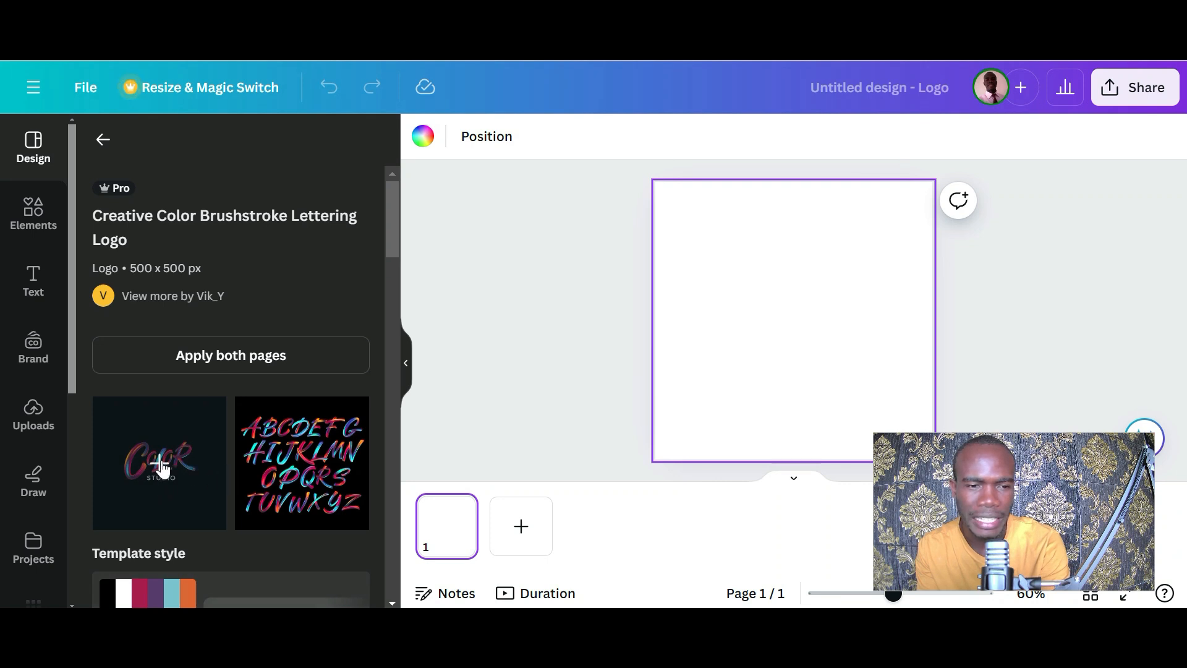
{"action": "left_click", "coordinate": [158, 470]}
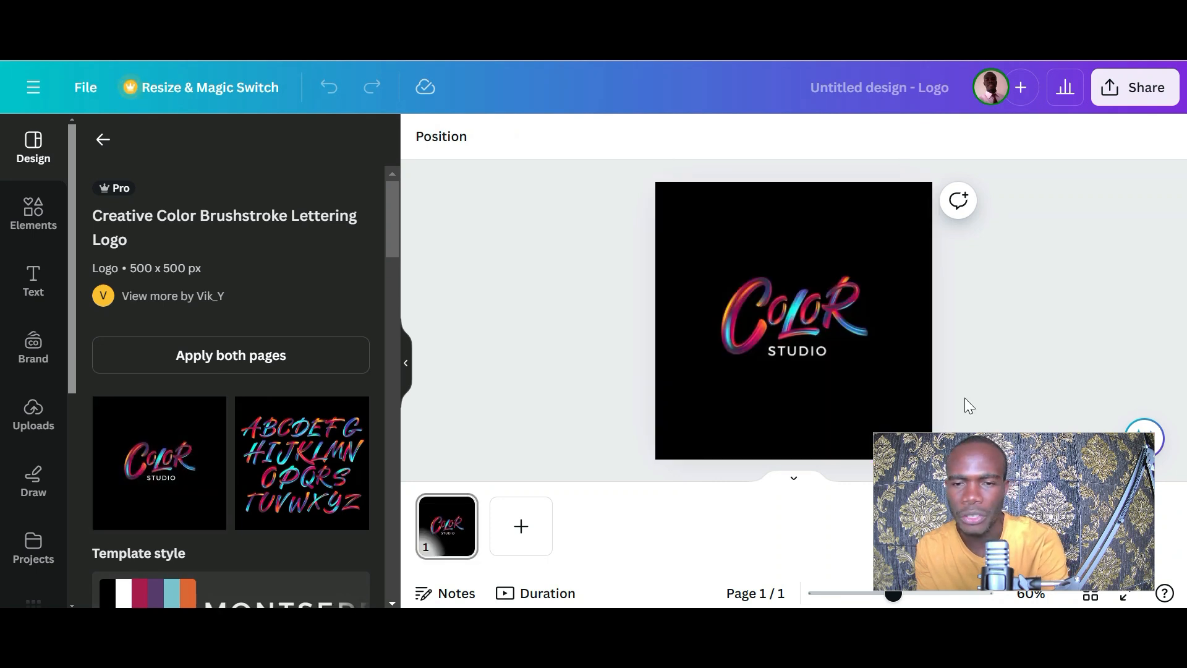
Step: Select individual letters of the word "Color" on the canvas to inspect them as separate elements, and clear the selection
{"action": "left_click", "coordinate": [800, 320]}
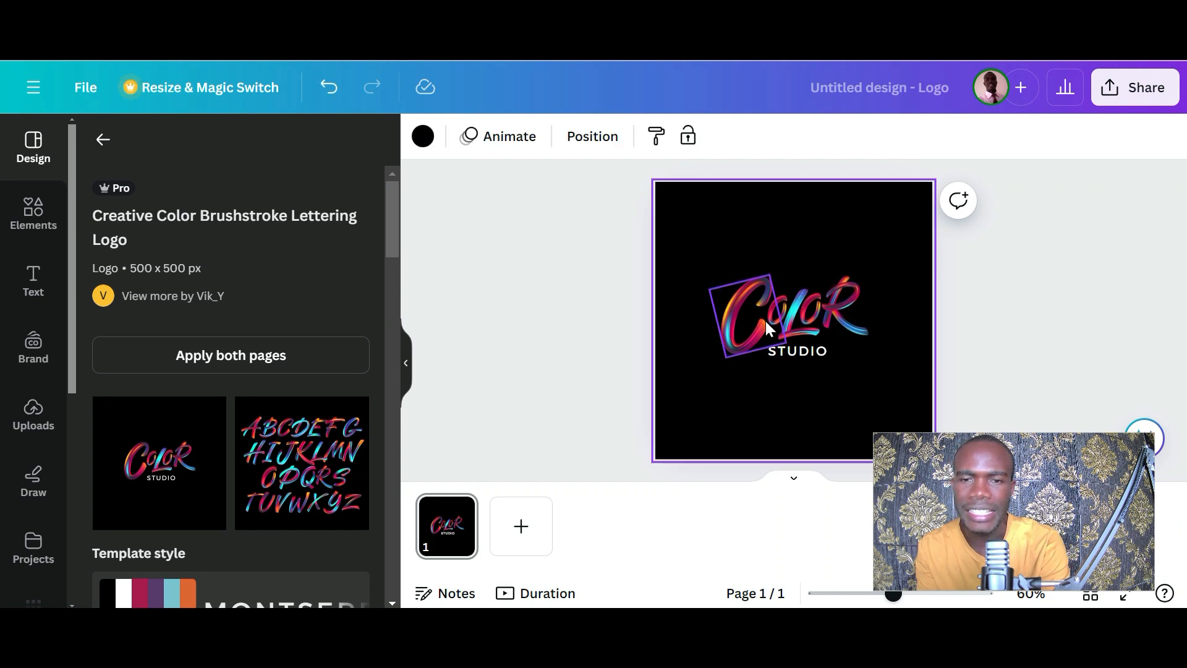
{"action": "left_click", "coordinate": [765, 320]}
{"action": "left_click", "coordinate": [824, 318]}
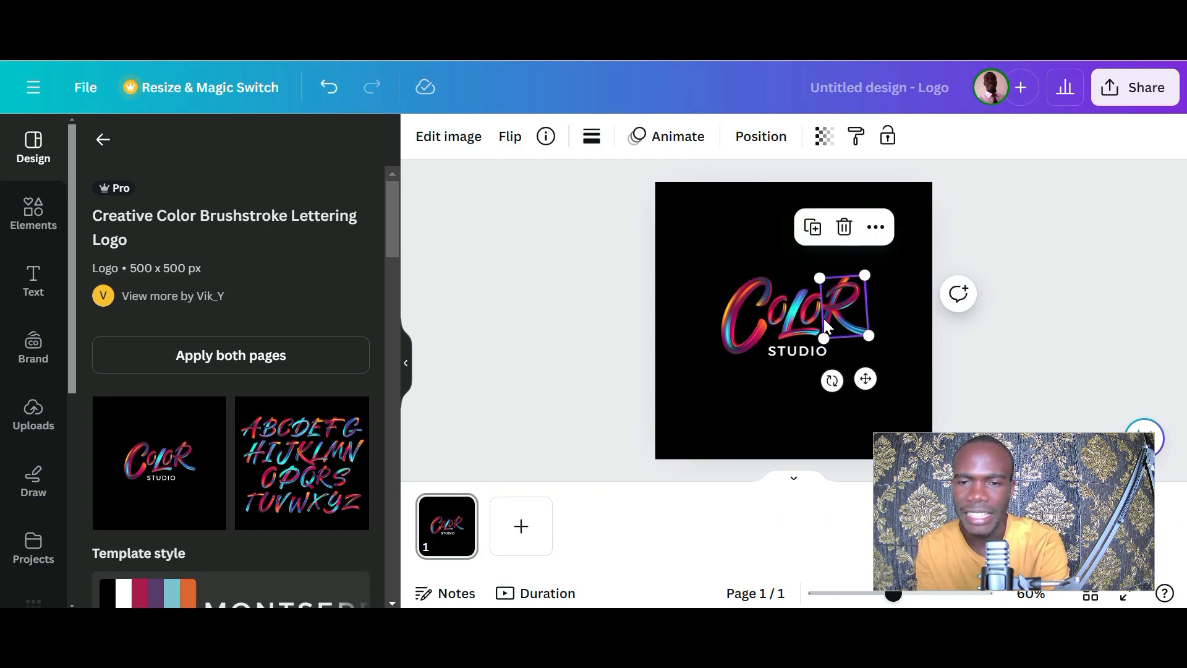
{"action": "left_click", "coordinate": [765, 322]}
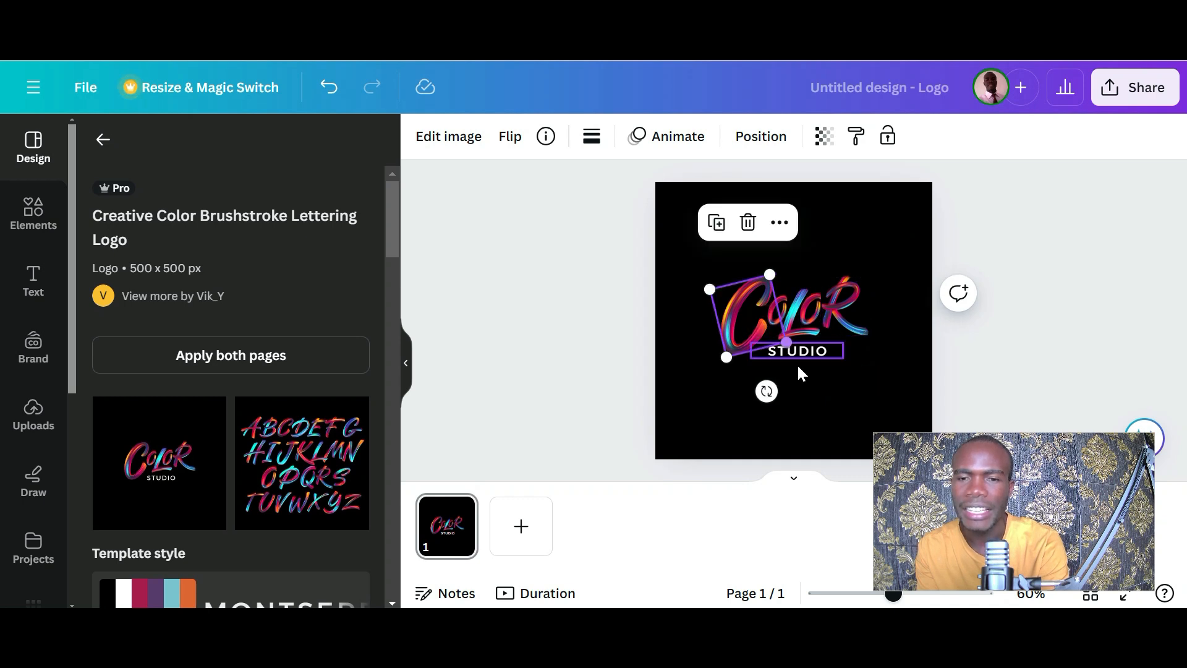
{"action": "left_click", "coordinate": [813, 378]}
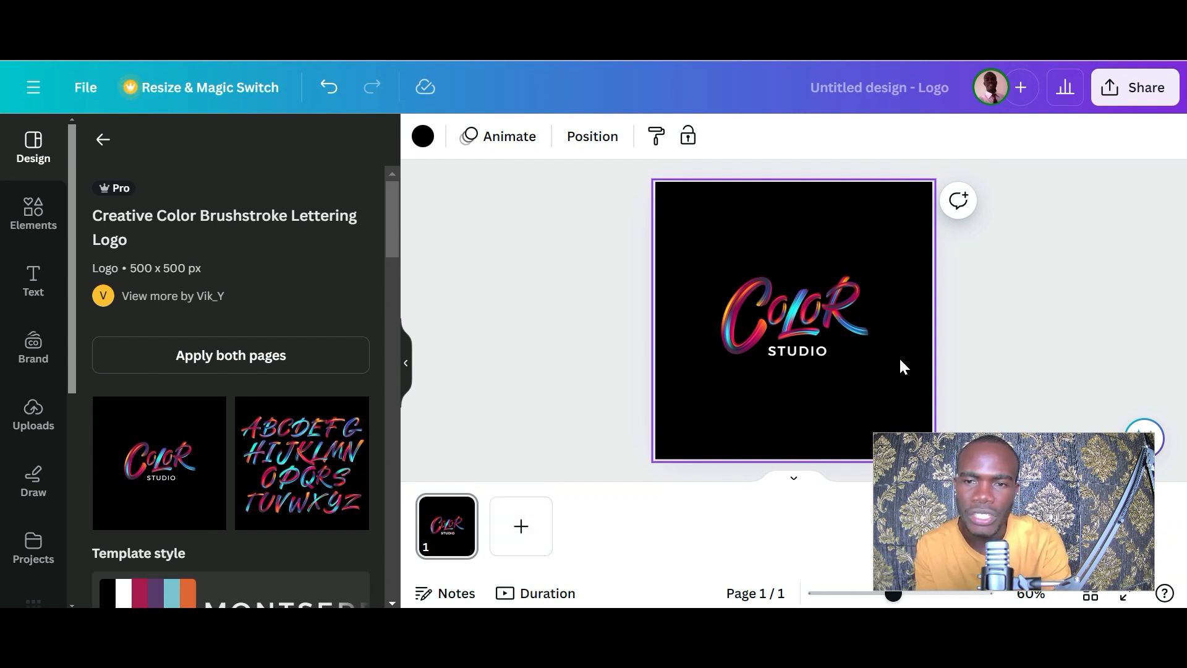
Step: Return to the logo template list and search it for "fintech"
{"action": "left_click", "coordinate": [102, 143]}
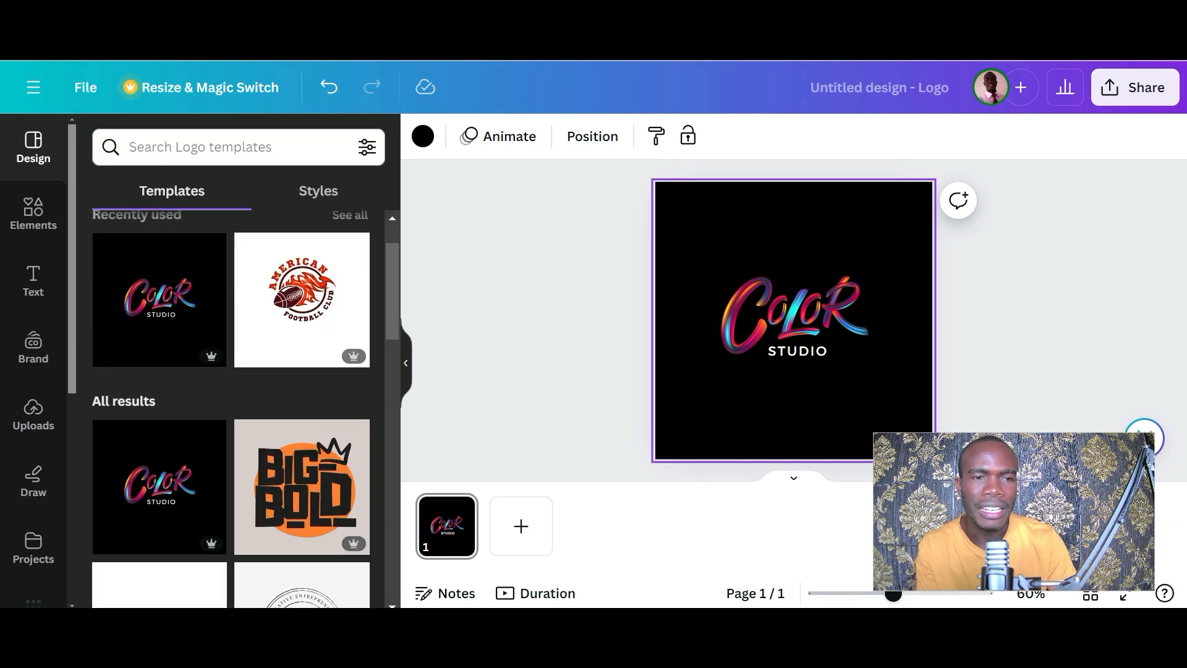
{"action": "left_click", "coordinate": [196, 148]}
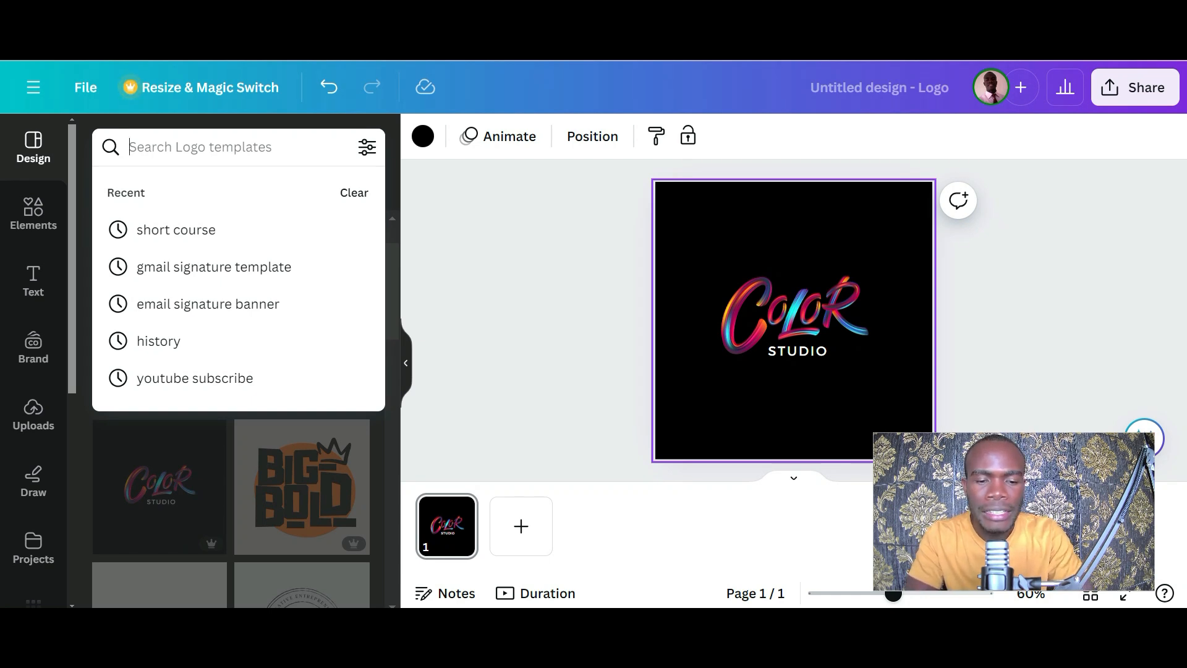
{"action": "type", "text": "fintech"}
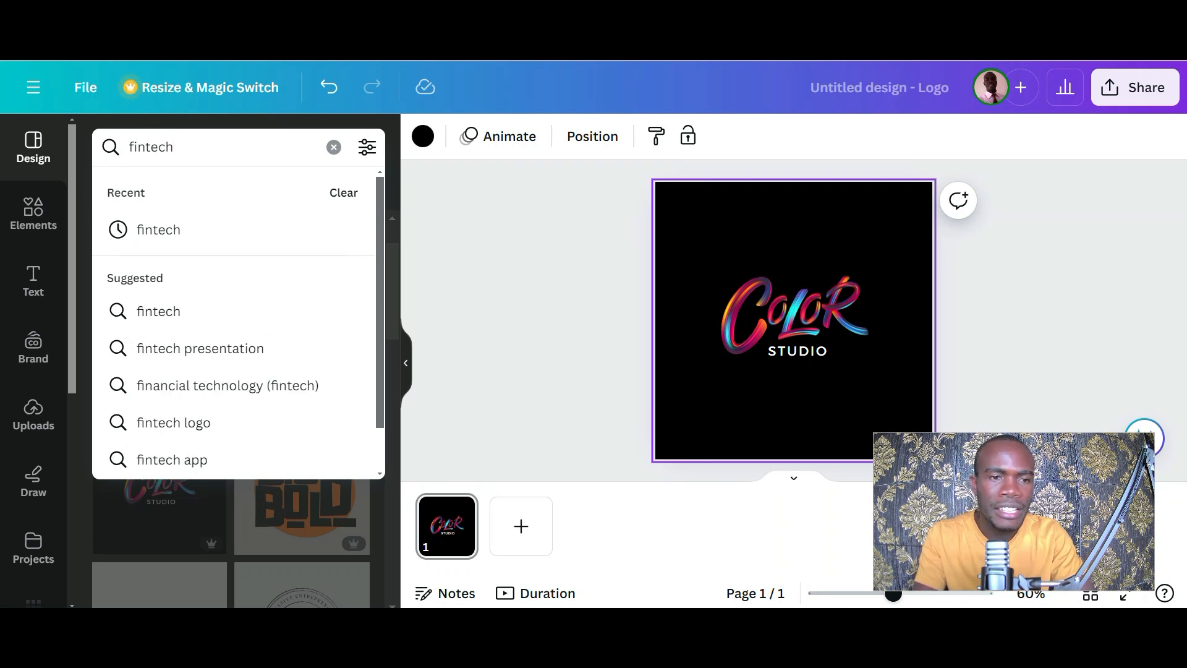
{"action": "key", "text": "Return"}
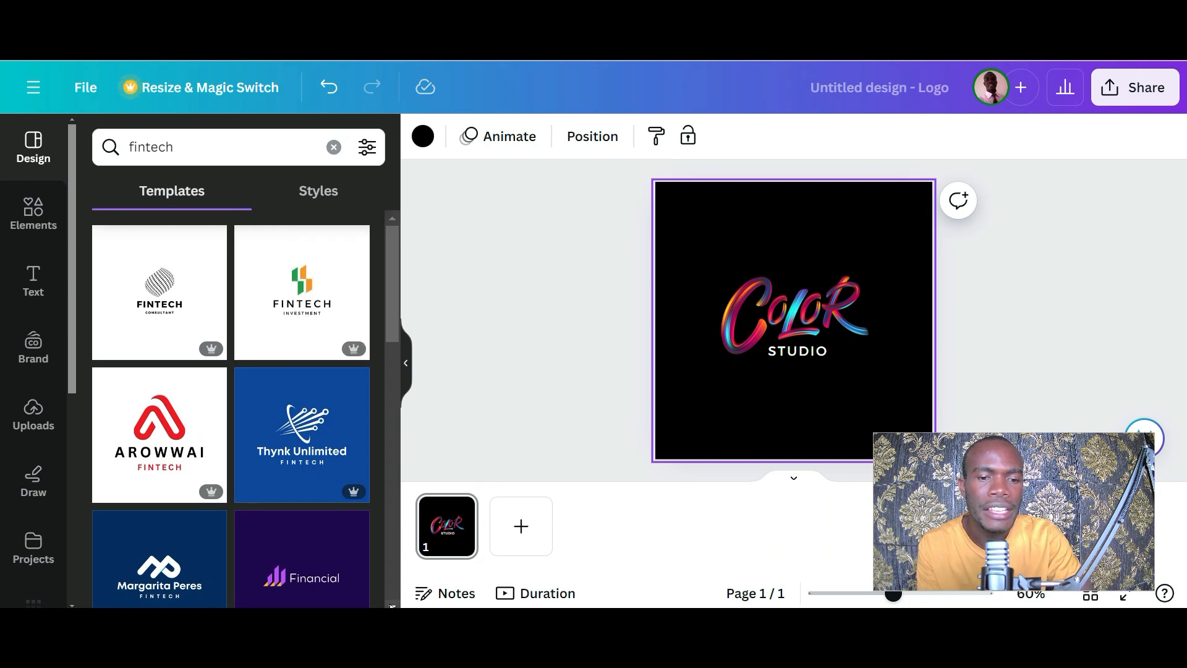
Step: Browse the fintech logo templates, looking over the available designs and which ones are marked as premium
{"action": "scroll", "coordinate": [245, 408], "scroll_direction": "down", "scroll_amount": 5}
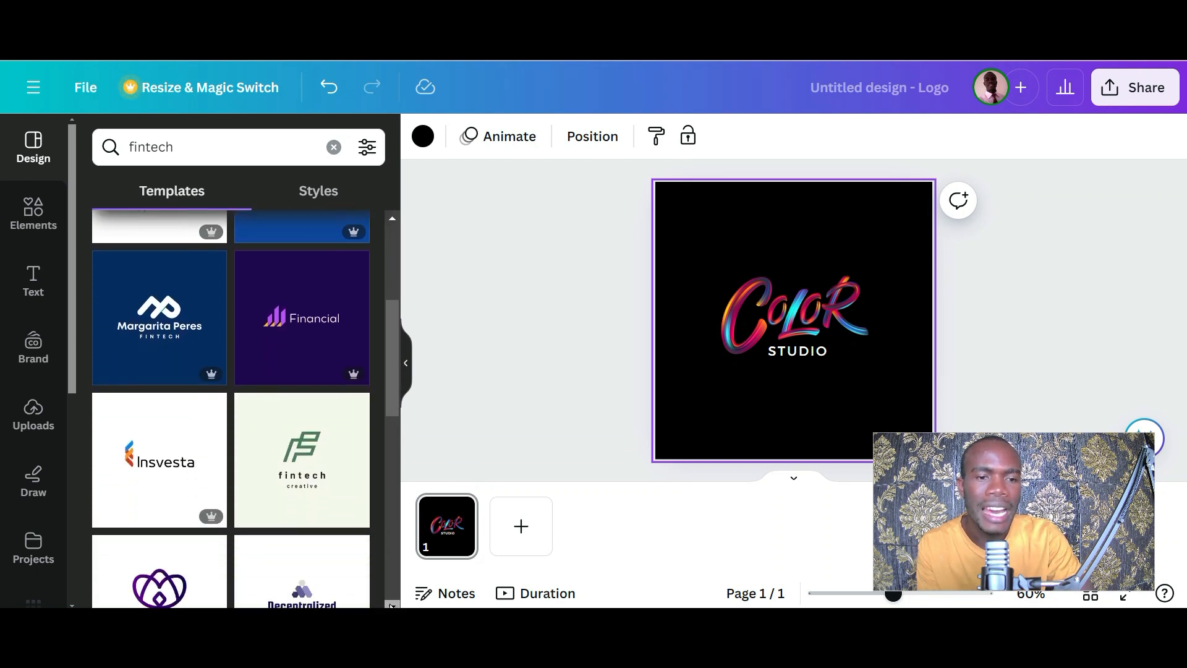
{"action": "scroll", "coordinate": [245, 408], "scroll_direction": "down", "scroll_amount": 5}
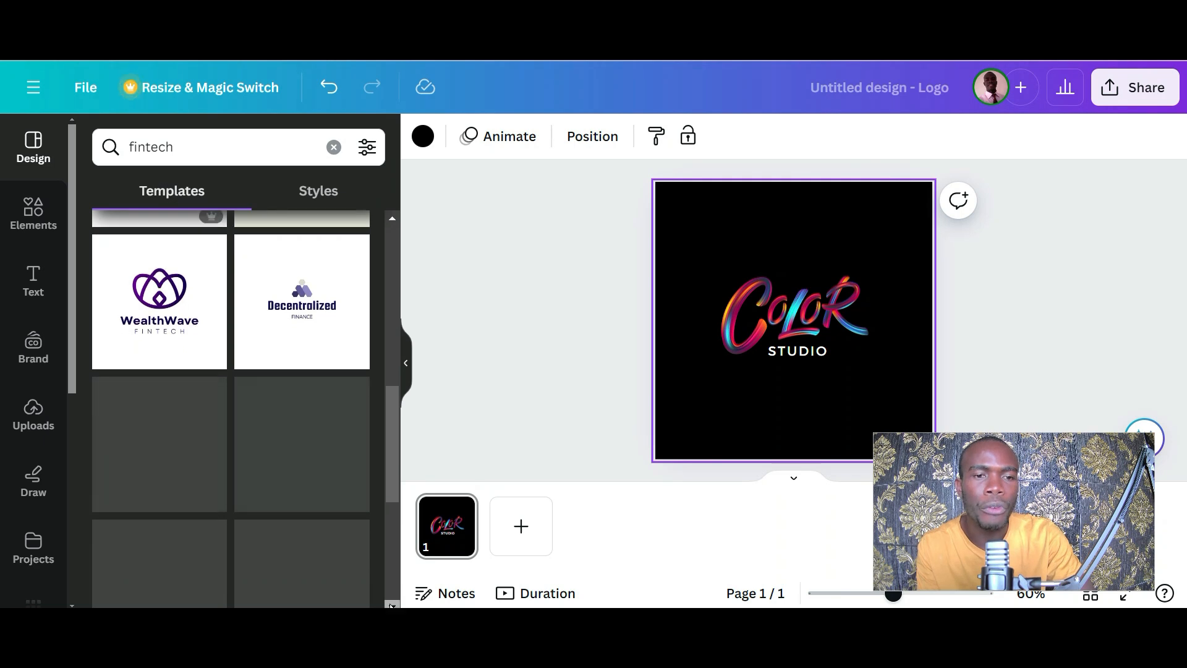
{"action": "scroll", "coordinate": [245, 408], "scroll_direction": "down", "scroll_amount": 2}
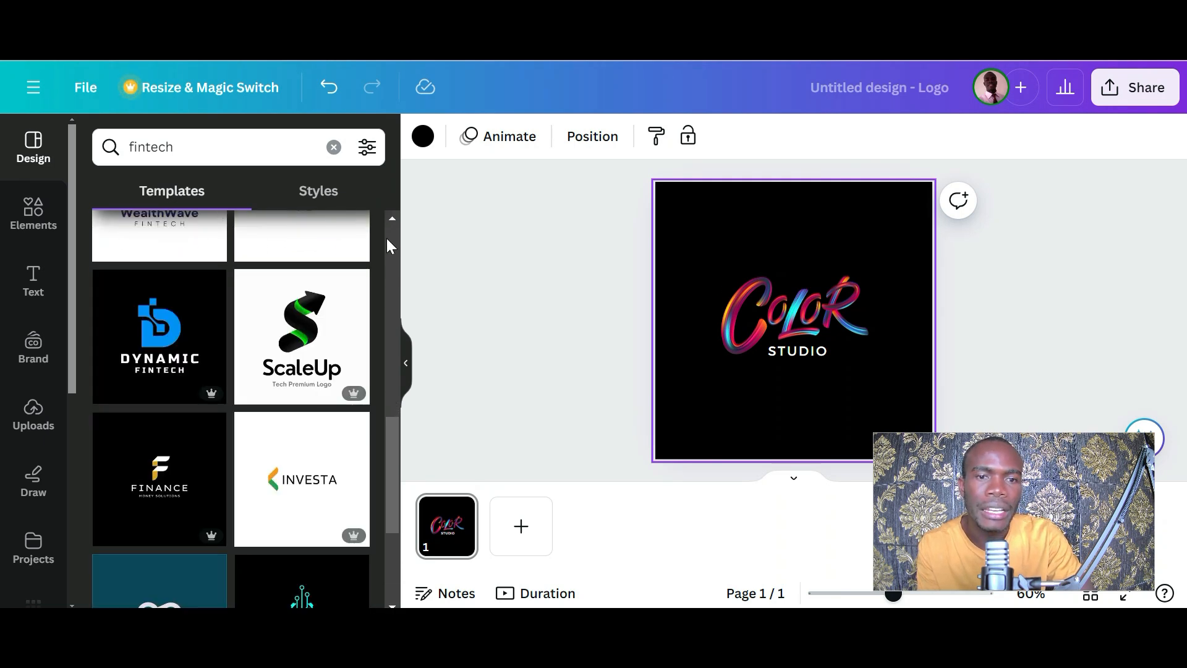
{"action": "left_click", "coordinate": [387, 239]}
{"action": "left_click_drag", "start_coordinate": [389, 333], "coordinate": [390, 419]}
{"action": "mouse_move", "coordinate": [291, 399]}
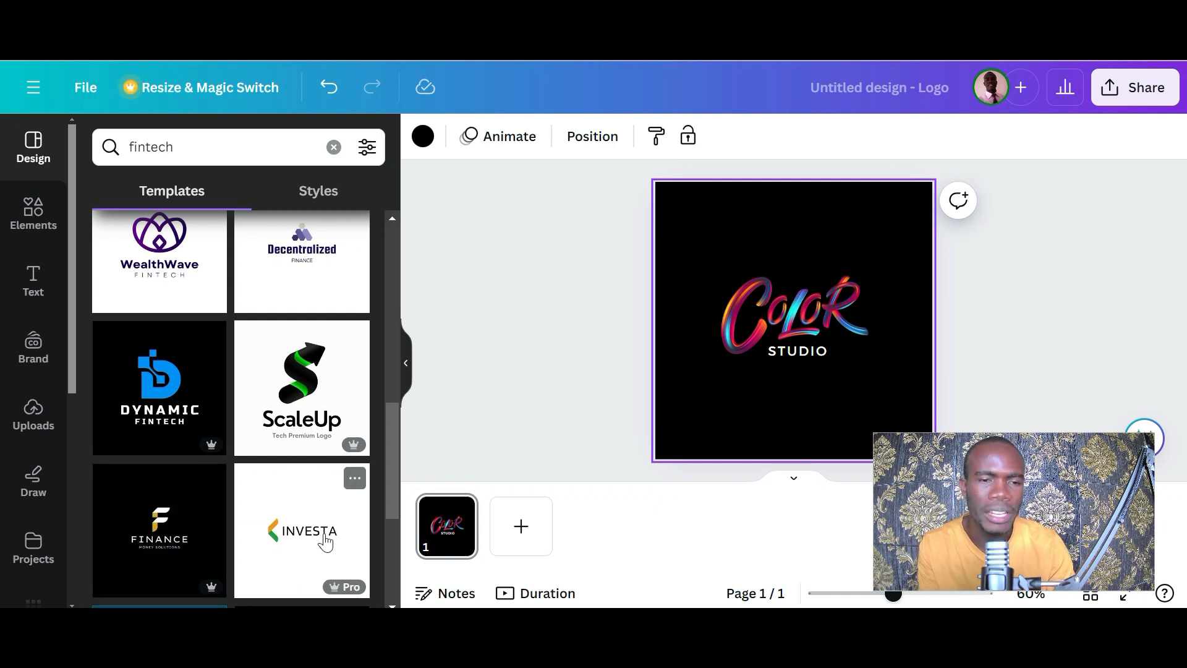
{"action": "scroll", "coordinate": [393, 494], "scroll_direction": "down", "scroll_amount": 2}
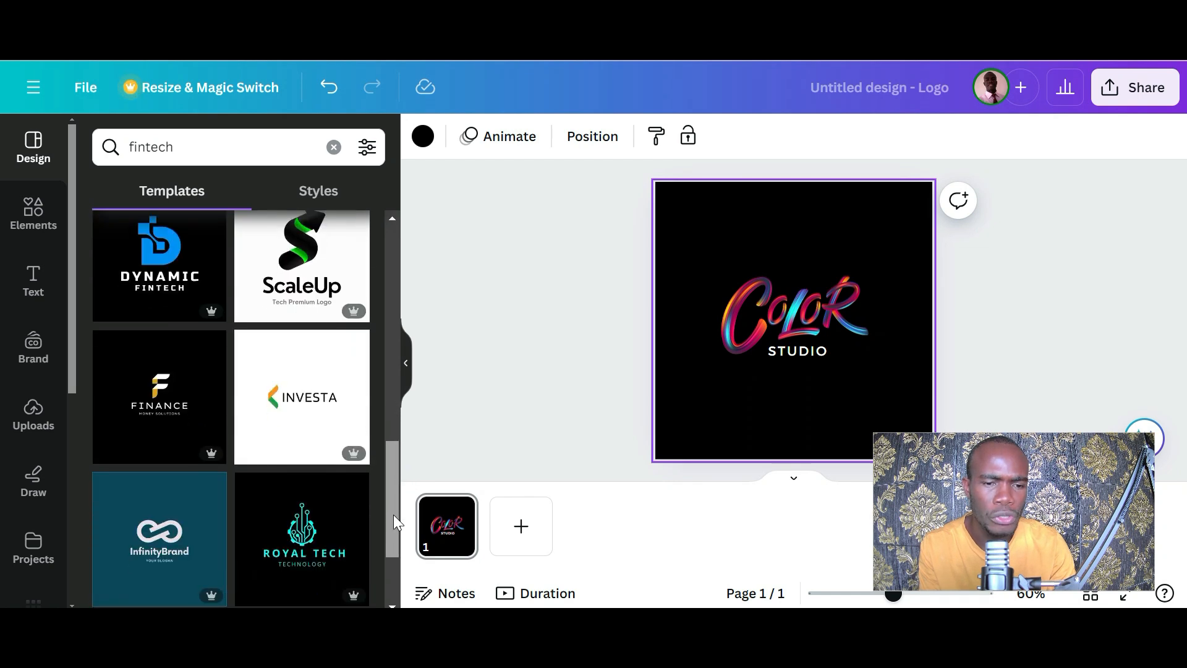
{"action": "left_click_drag", "start_coordinate": [392, 502], "coordinate": [369, 297]}
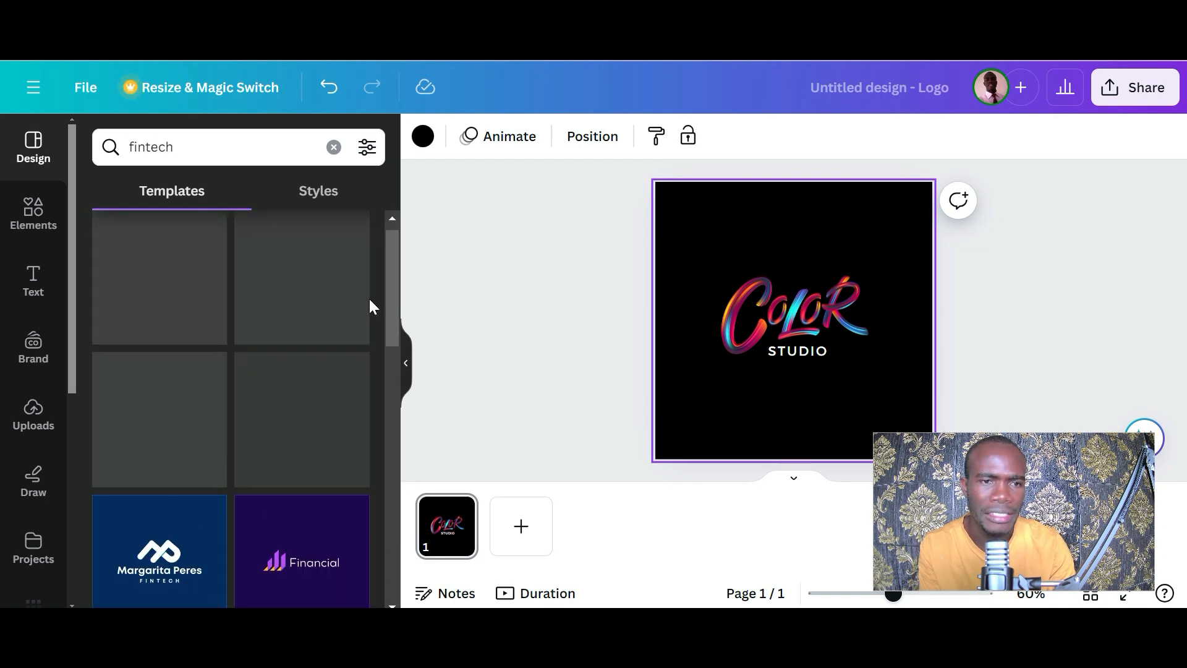
Step: Replace the template search term with "transport" and run the search
{"action": "left_click", "coordinate": [193, 142]}
{"action": "key", "text": "BackSpace"}
{"action": "key", "text": "BackSpace"}
{"action": "key", "text": "BackSpace"}
{"action": "key", "text": "BackSpace"}
{"action": "key", "text": "BackSpace"}
{"action": "key", "text": "BackSpace"}
{"action": "key", "text": "BackSpace"}
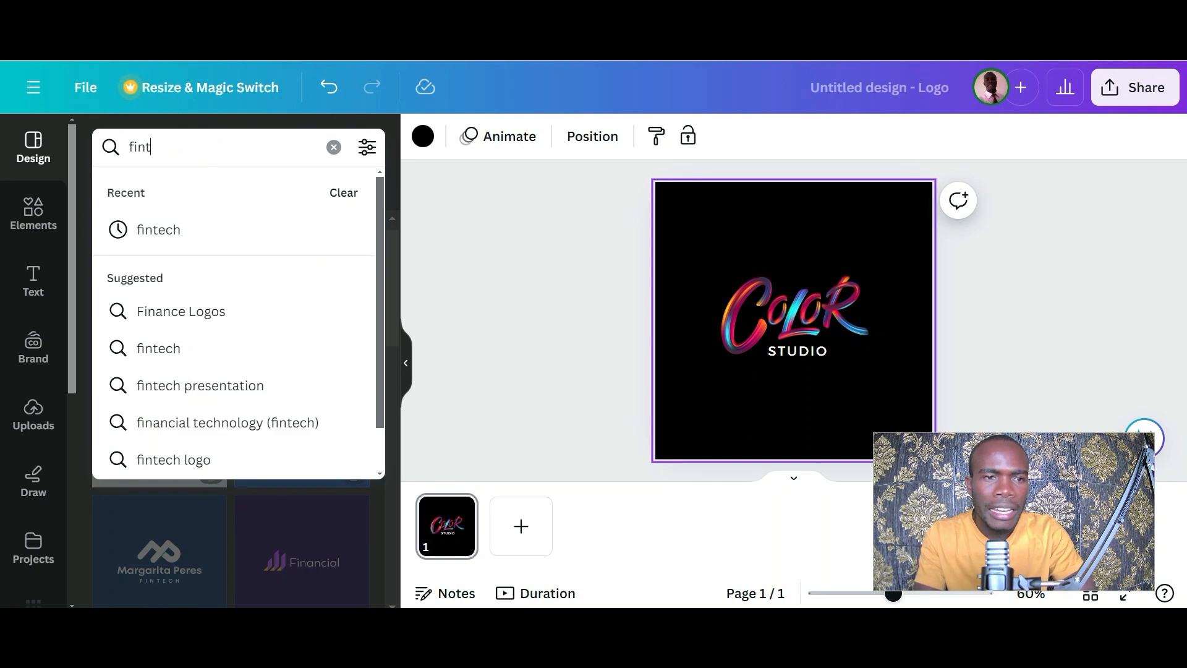
{"action": "type", "text": "tr"}
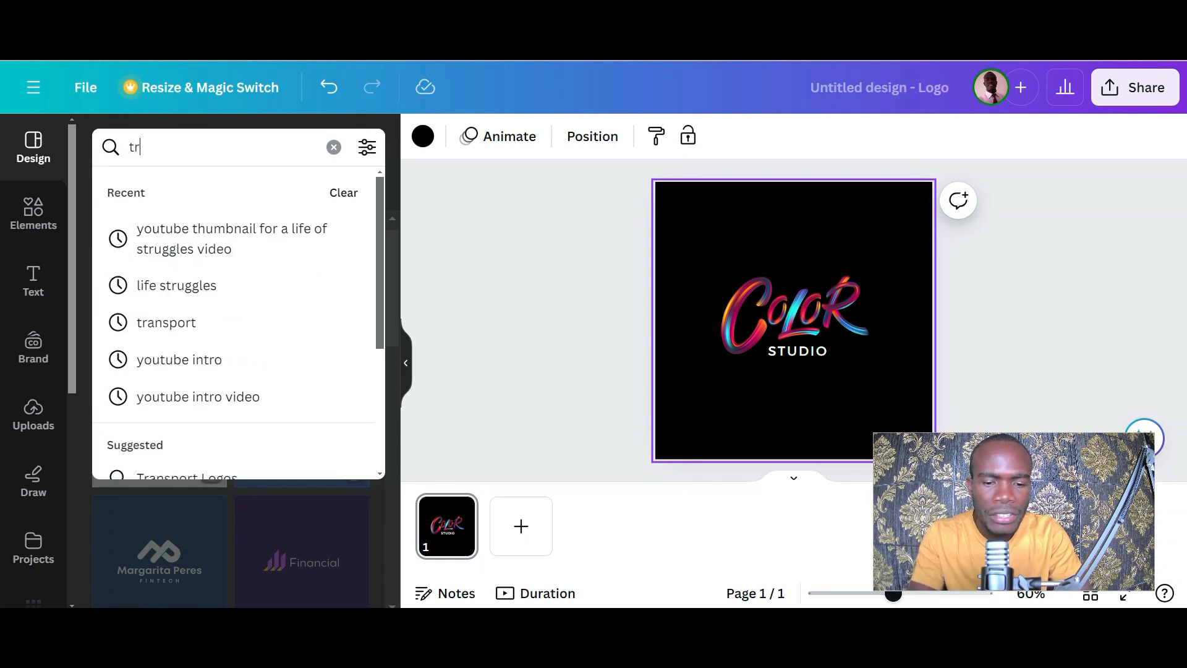
{"action": "type", "text": "ans"}
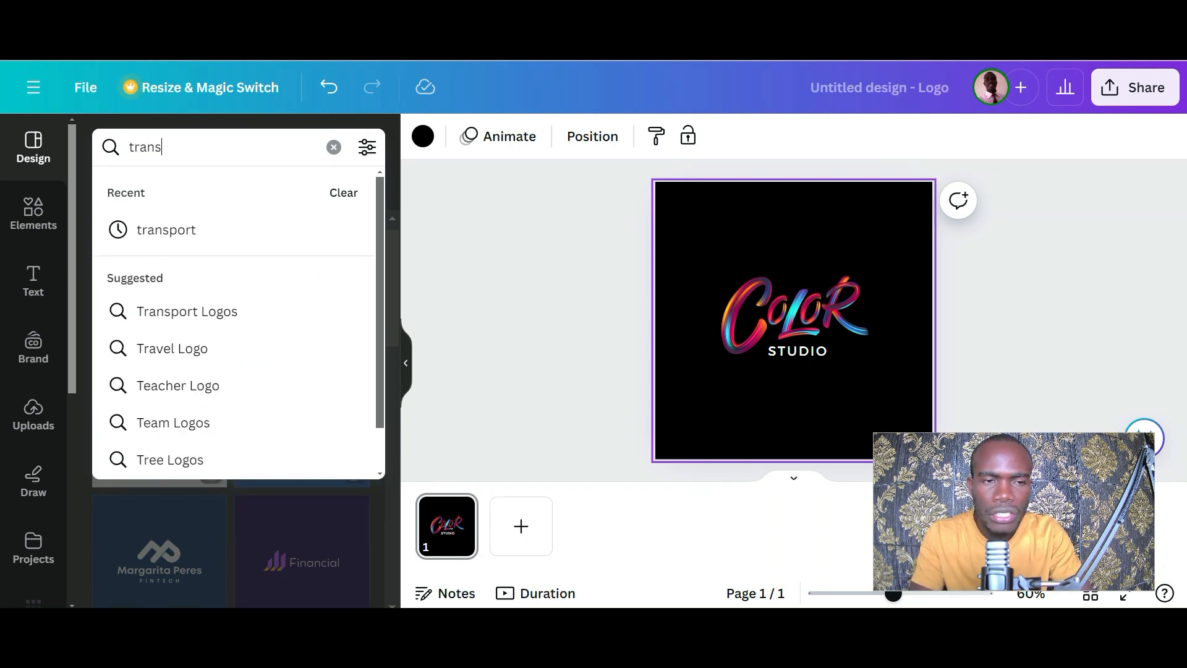
{"action": "type", "text": "port"}
{"action": "key", "text": "Return"}
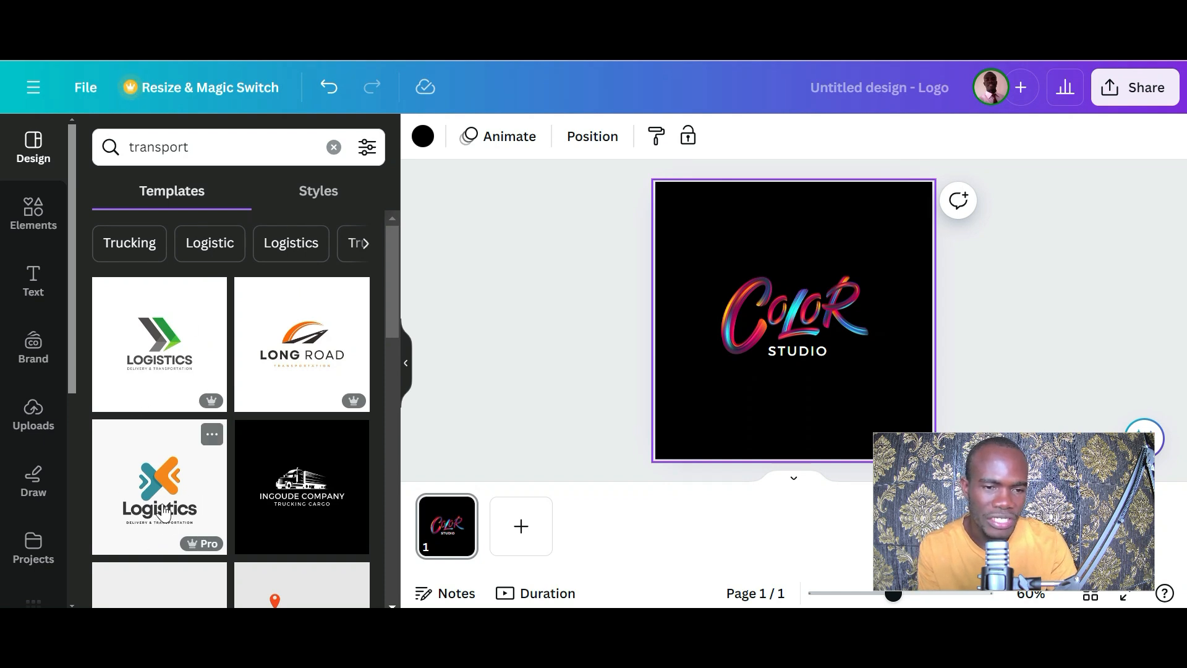
Step: Apply the "Borcelle Cargo Service" template with the red truck to the logo page
{"action": "left_click_drag", "start_coordinate": [391, 320], "coordinate": [382, 431]}
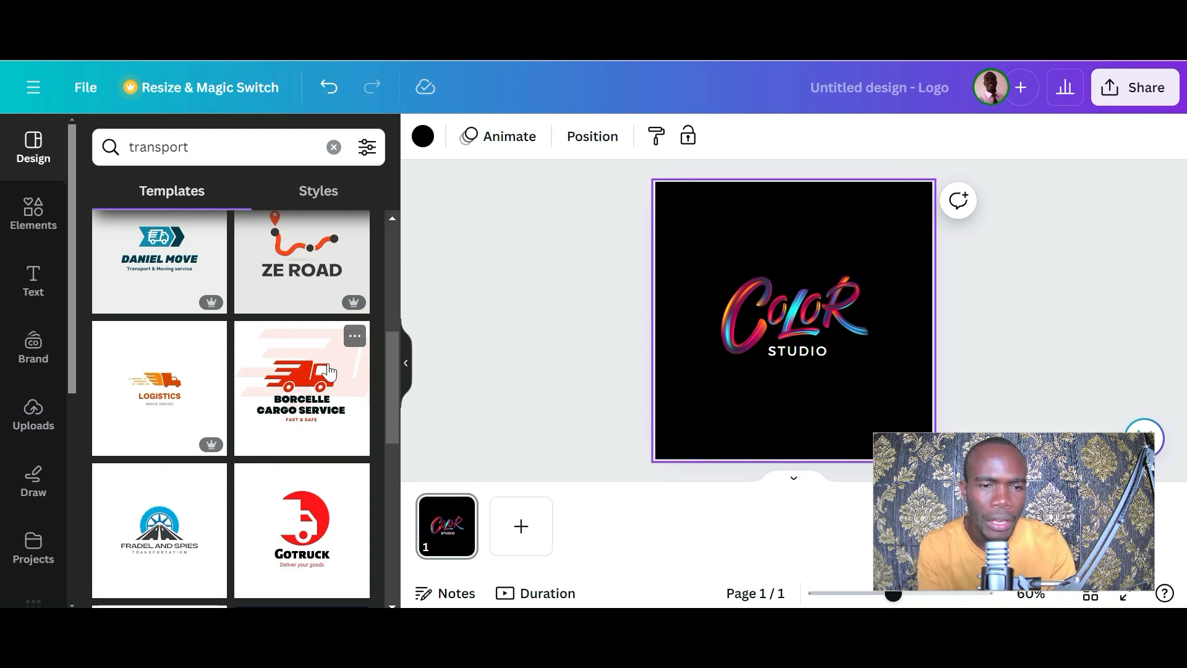
{"action": "left_click", "coordinate": [295, 405]}
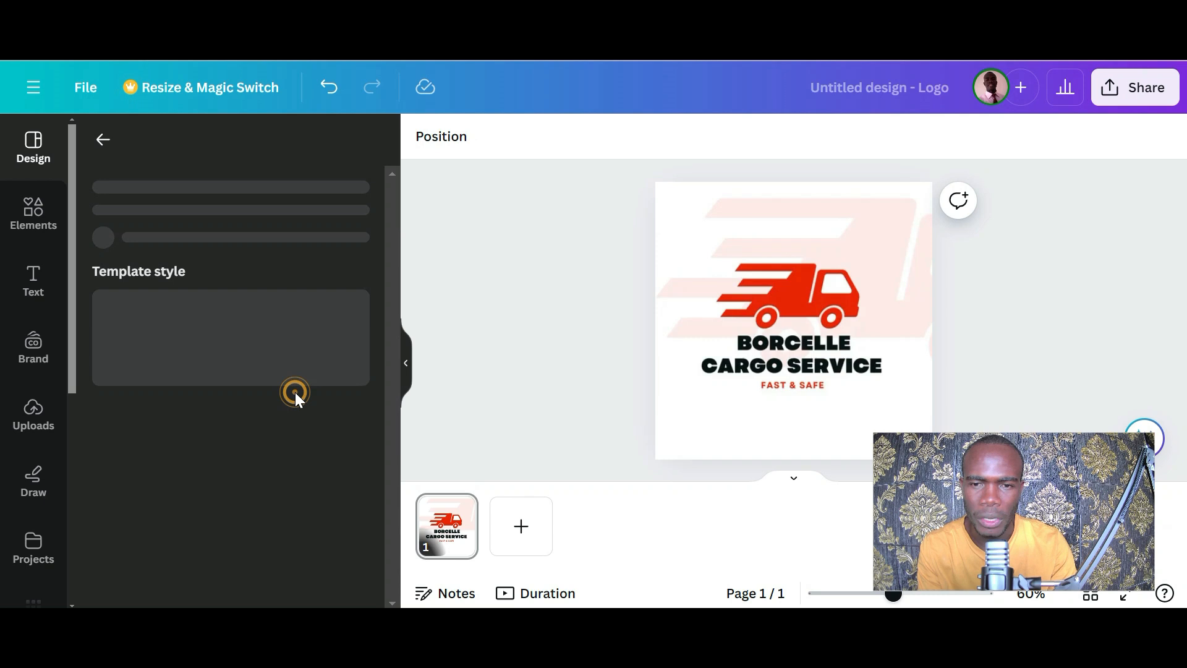
{"action": "left_click", "coordinate": [776, 306]}
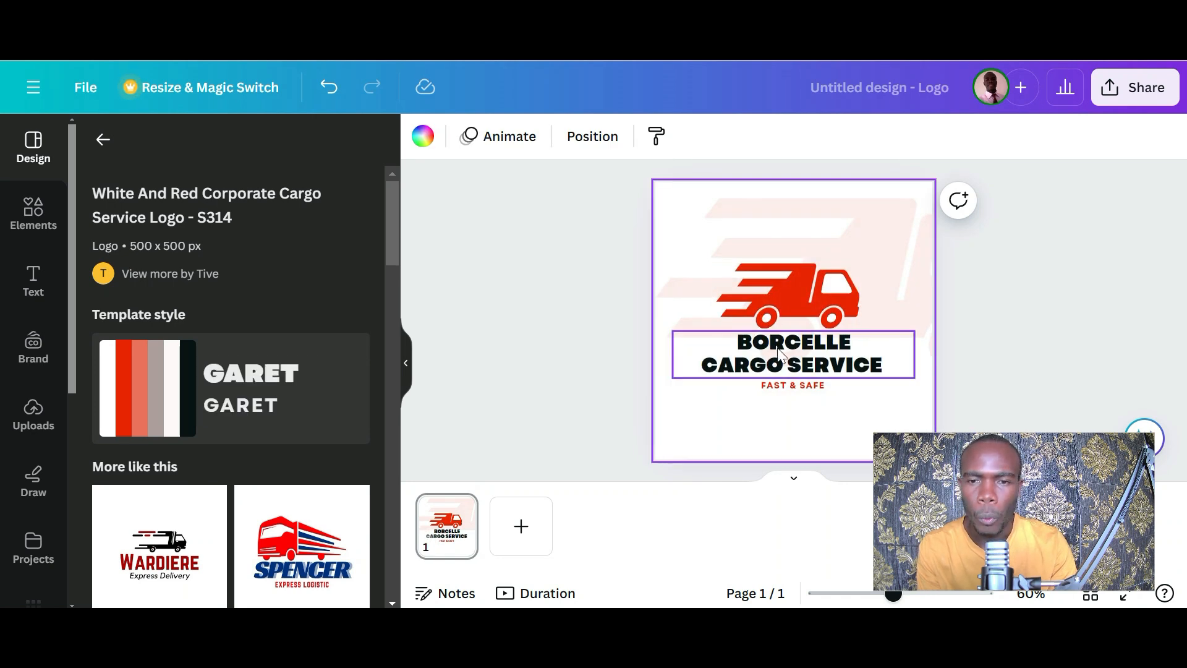
Step: Recolor the foreground truck graphic with a dark blue body and red #ea2300 window and wheel centres
{"action": "left_click", "coordinate": [759, 275]}
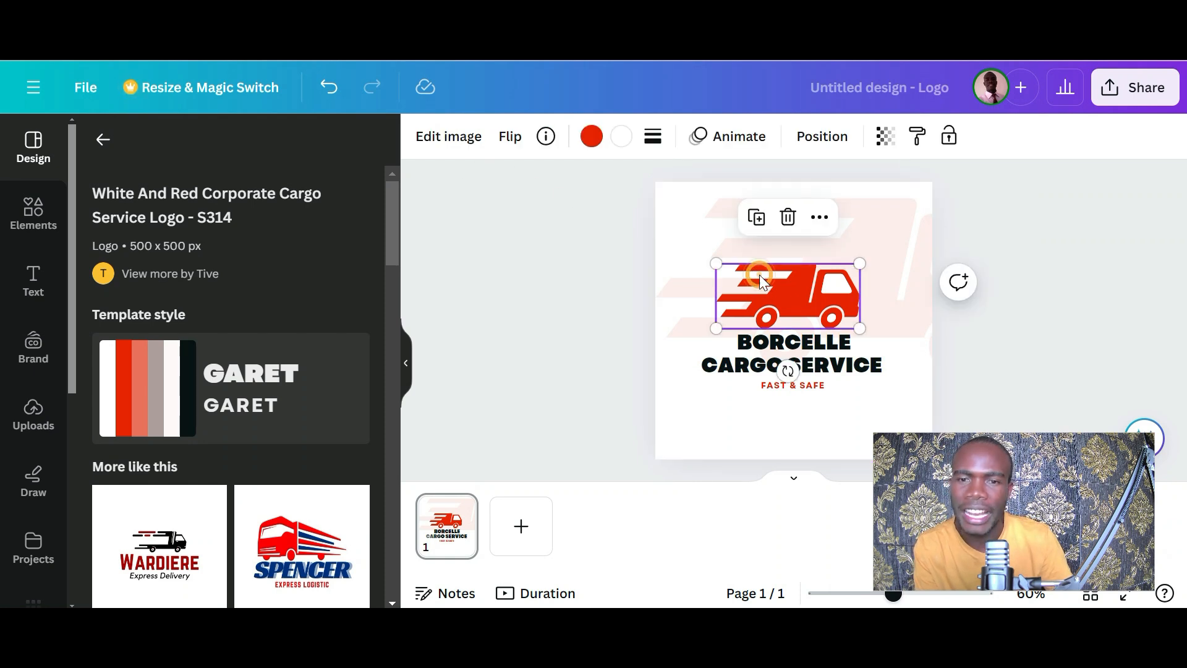
{"action": "left_click", "coordinate": [592, 137]}
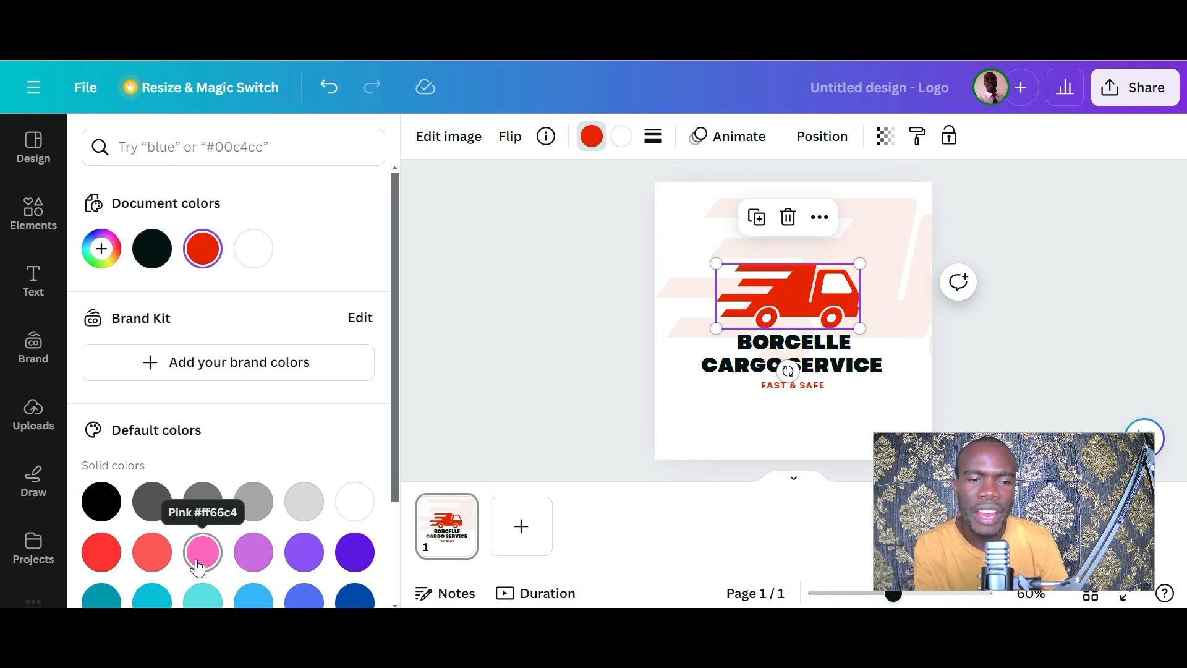
{"action": "left_click", "coordinate": [357, 597]}
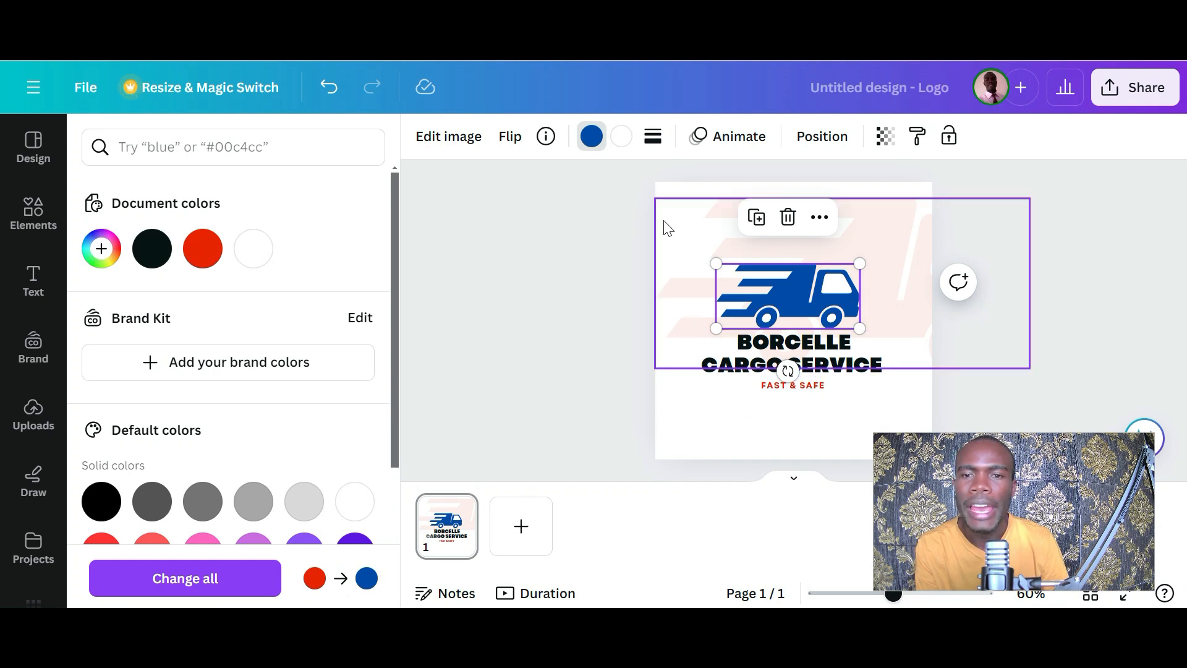
{"action": "left_click", "coordinate": [619, 139]}
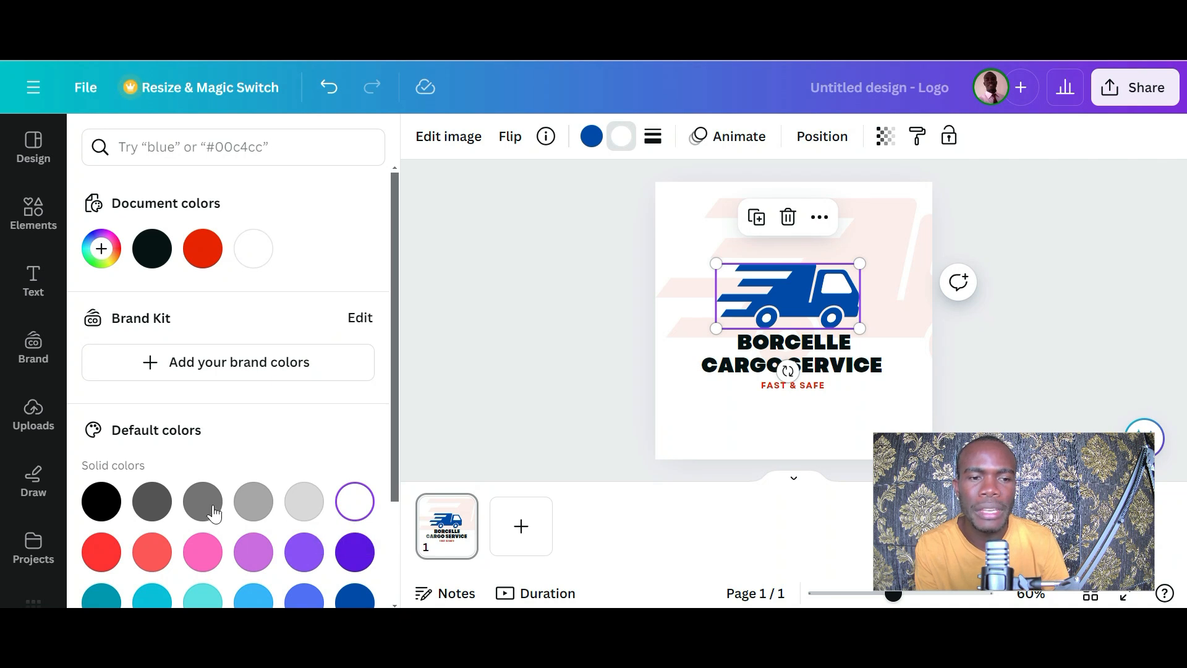
{"action": "left_click", "coordinate": [107, 504]}
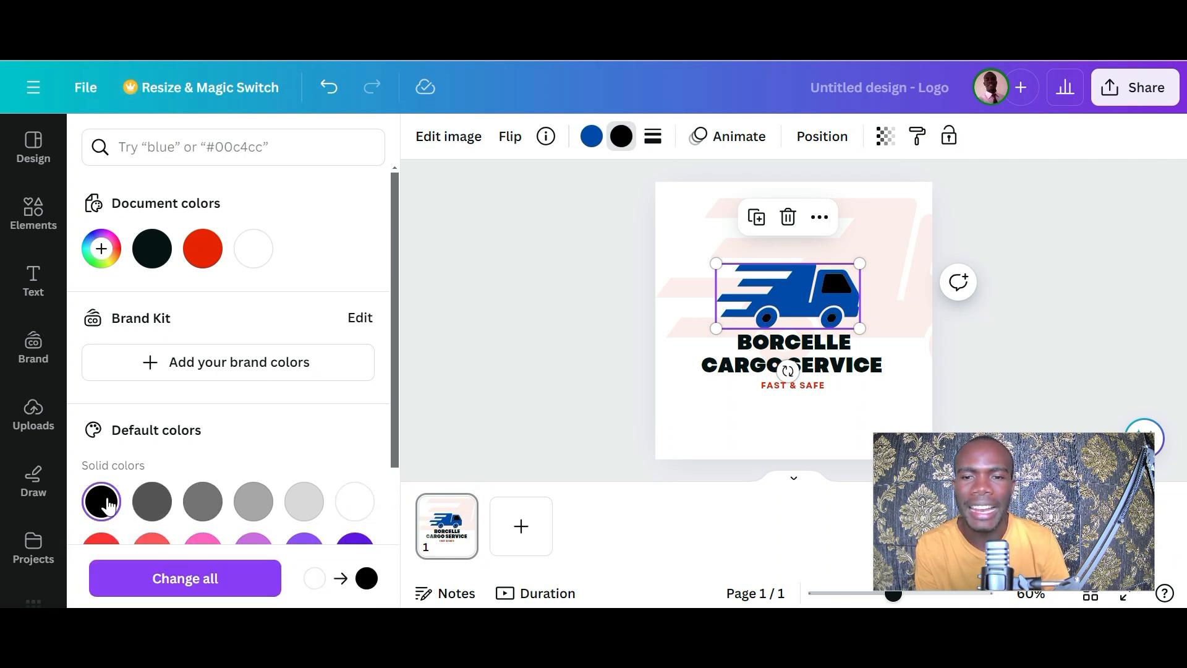
{"action": "left_click", "coordinate": [204, 263]}
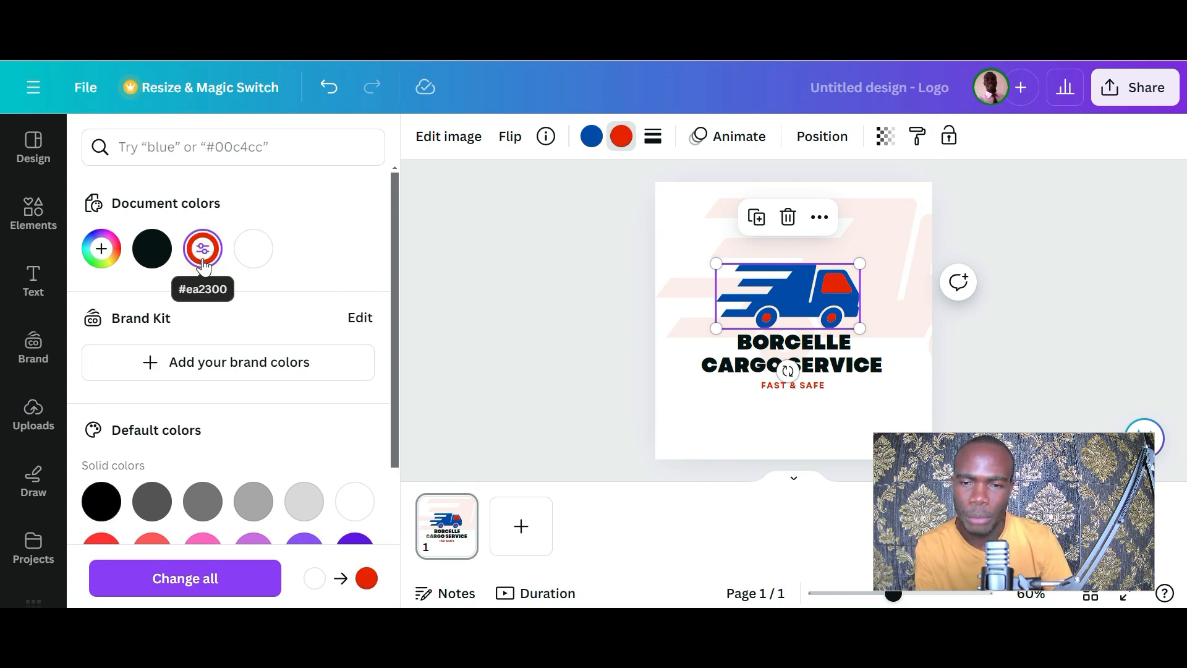
Step: Replace the company name text "BORCELLE CARGO SERVICE" with "BEN LOGISTICS"
{"action": "left_click", "coordinate": [865, 370]}
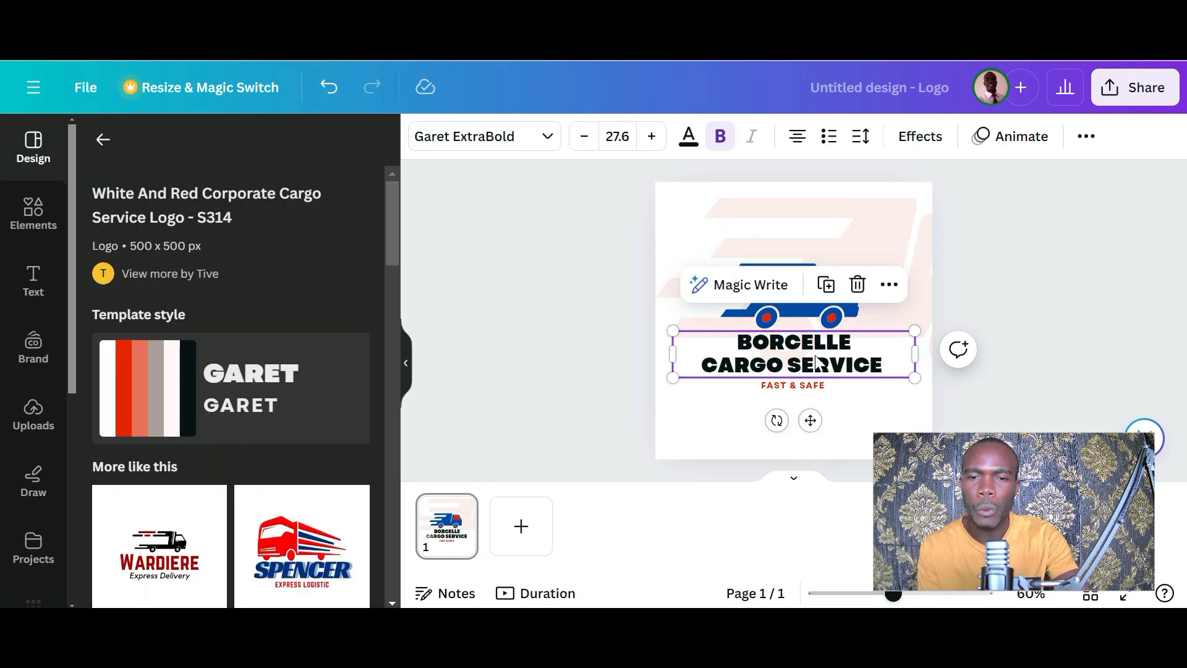
{"action": "double_click", "coordinate": [789, 367]}
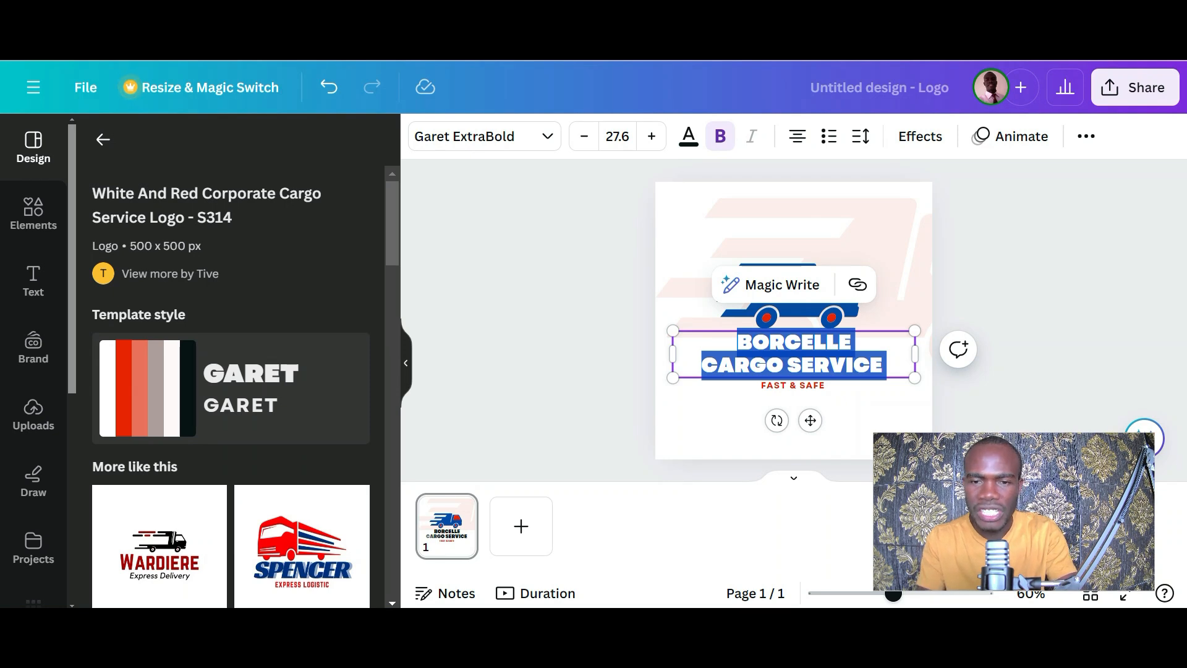
{"action": "left_click", "coordinate": [801, 366]}
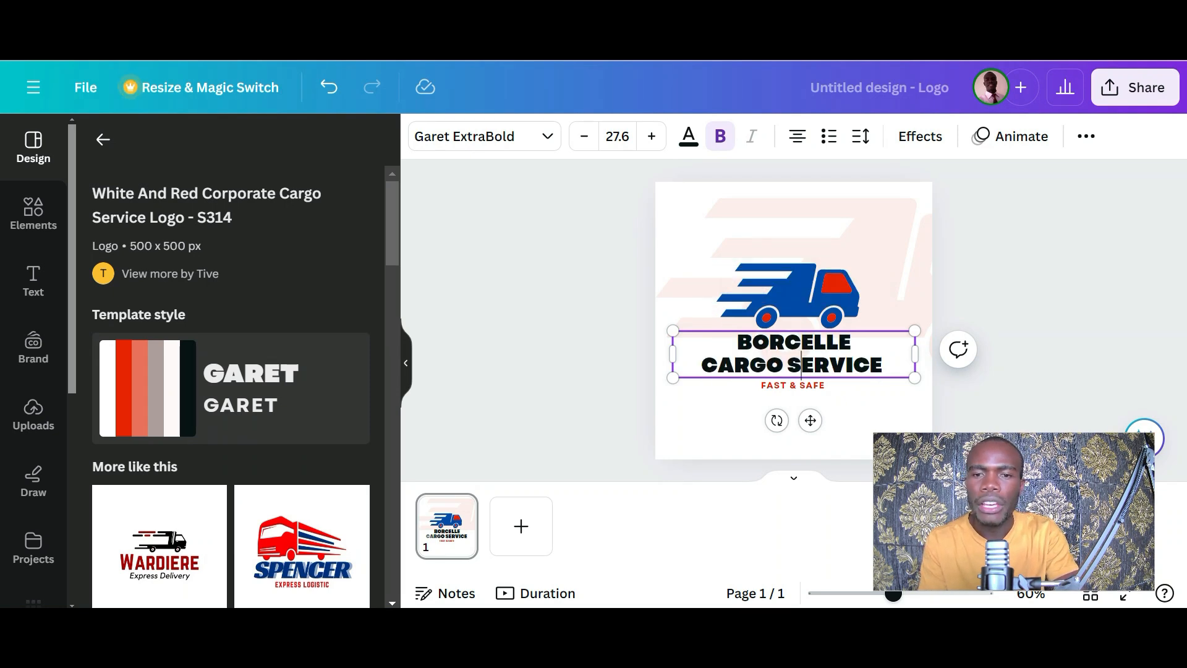
{"action": "key", "text": "ctrl+a"}
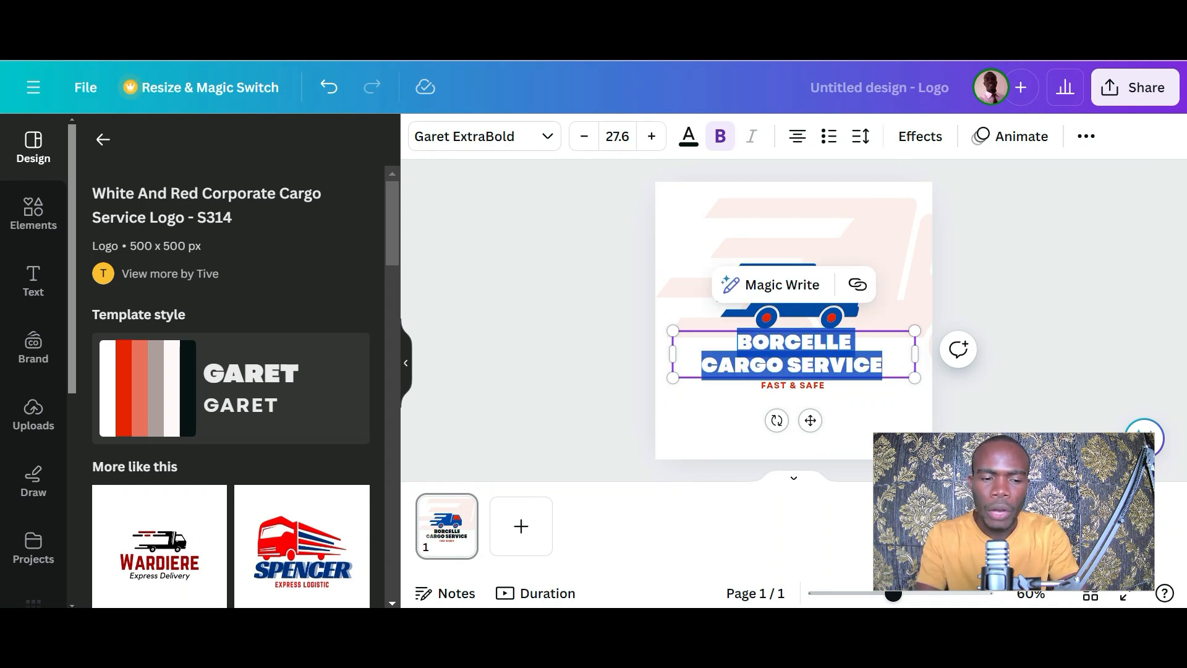
{"action": "type", "text": "B"}
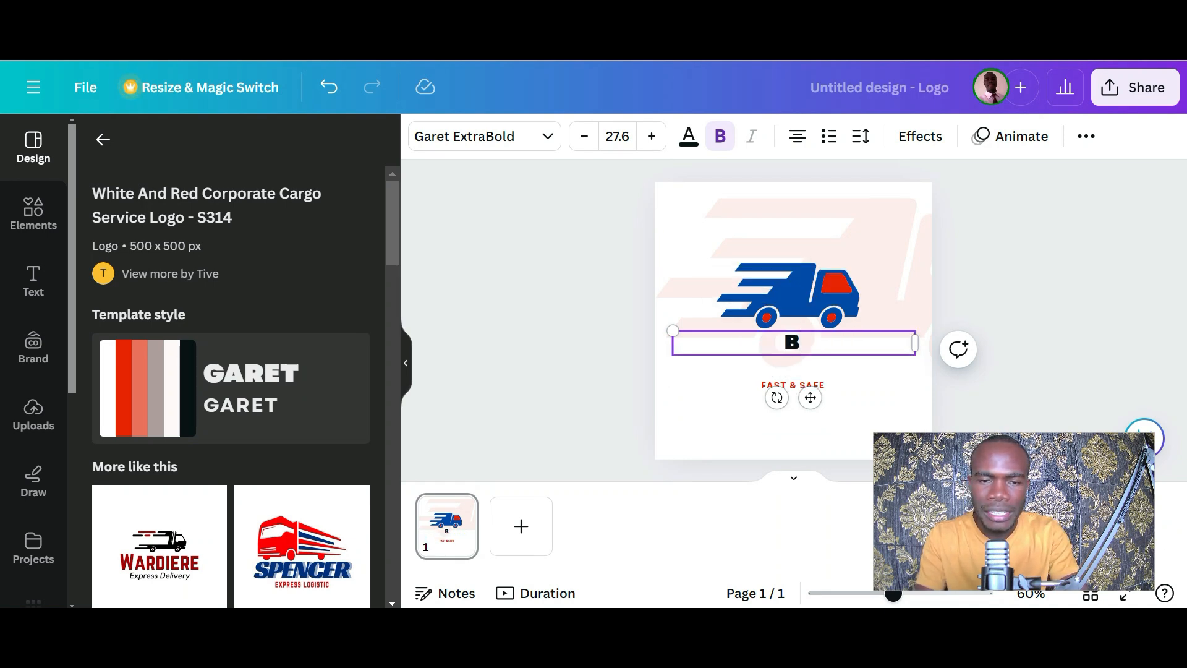
{"action": "type", "text": "EN LOGISTICS"}
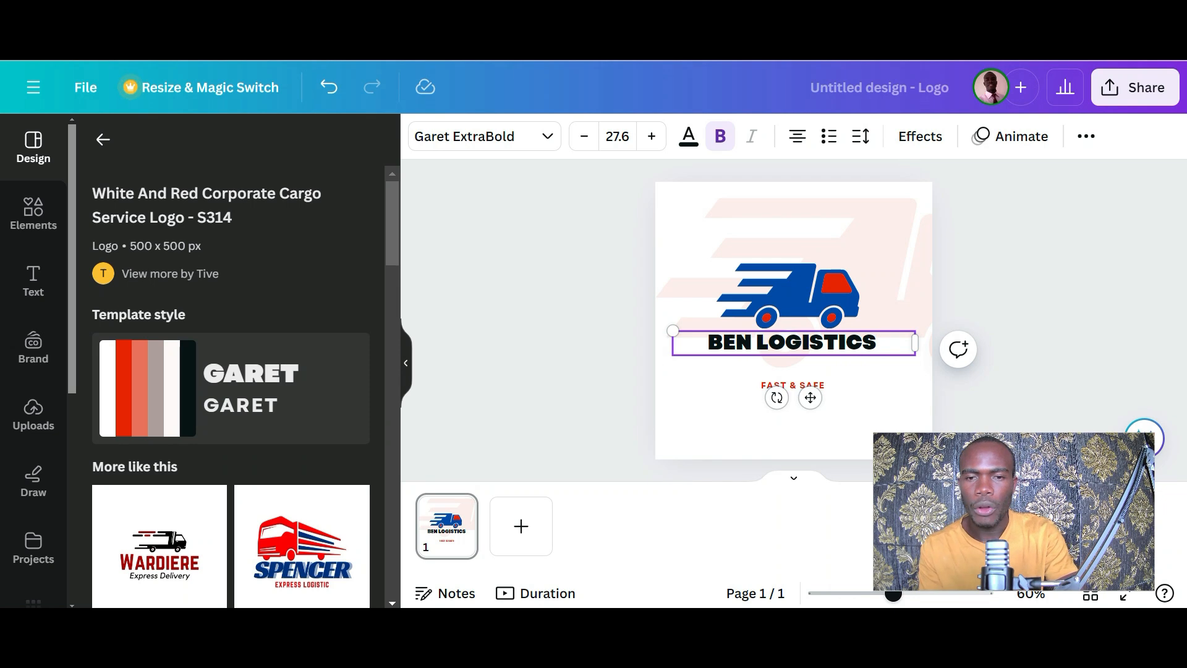
Step: Move the "FAST & SAFE" tagline up close beneath the company name and set the company name's font to Bernoru
{"action": "left_click_drag", "start_coordinate": [761, 391], "coordinate": [761, 374]}
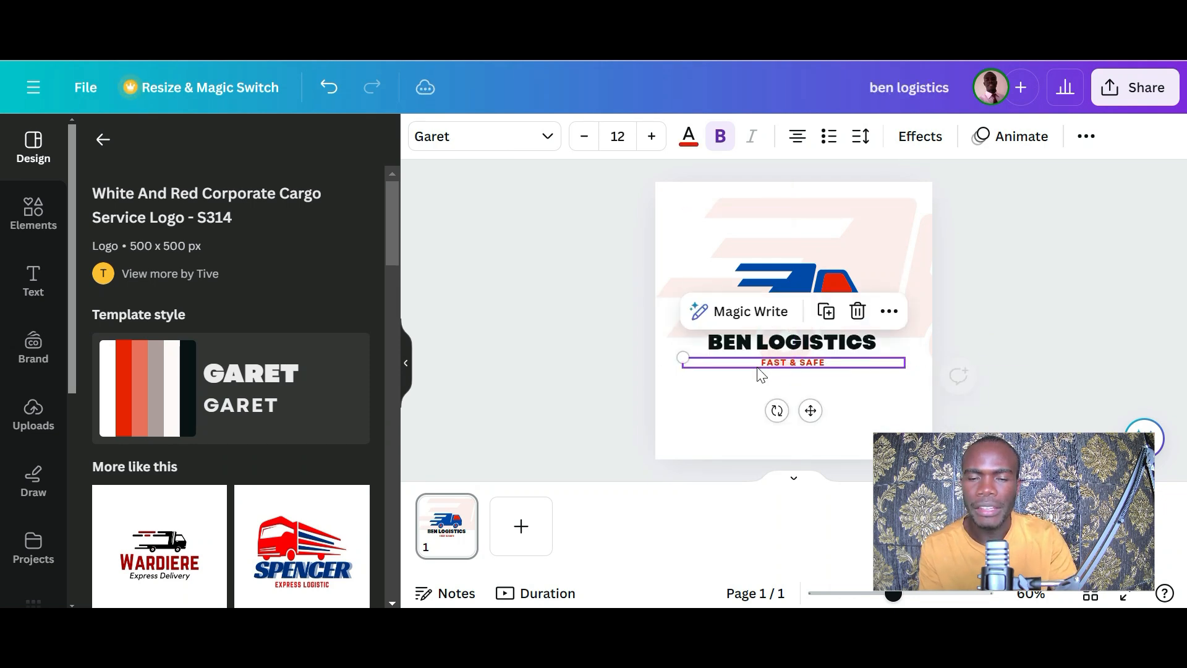
{"action": "left_click", "coordinate": [805, 343]}
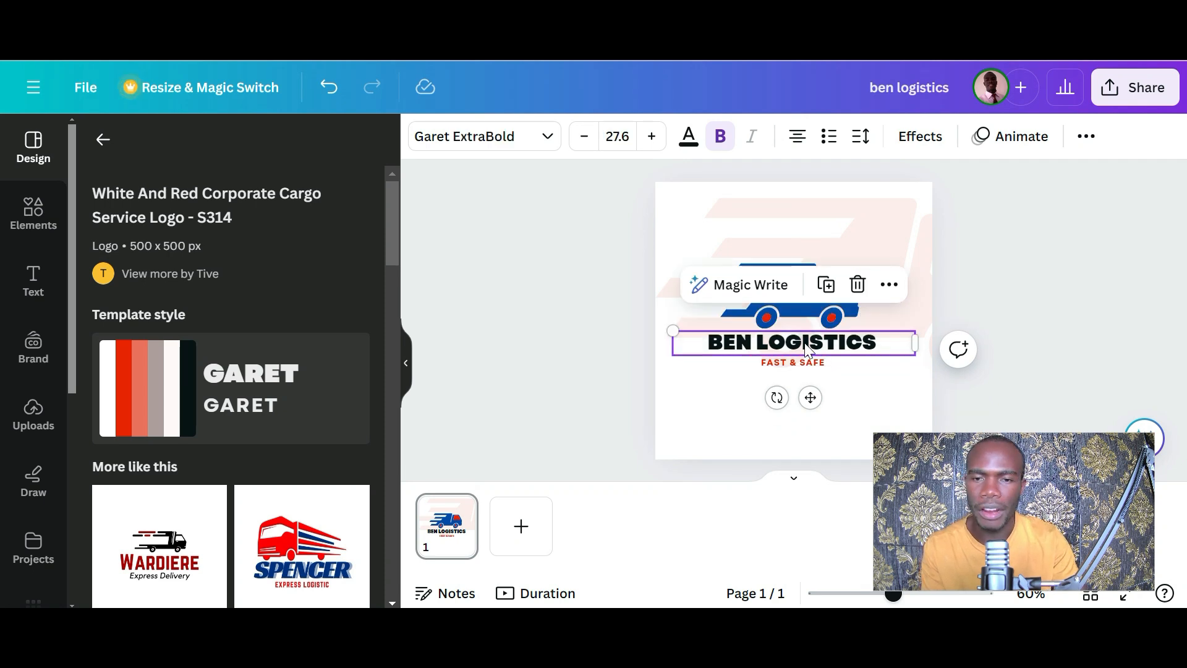
{"action": "left_click", "coordinate": [530, 145]}
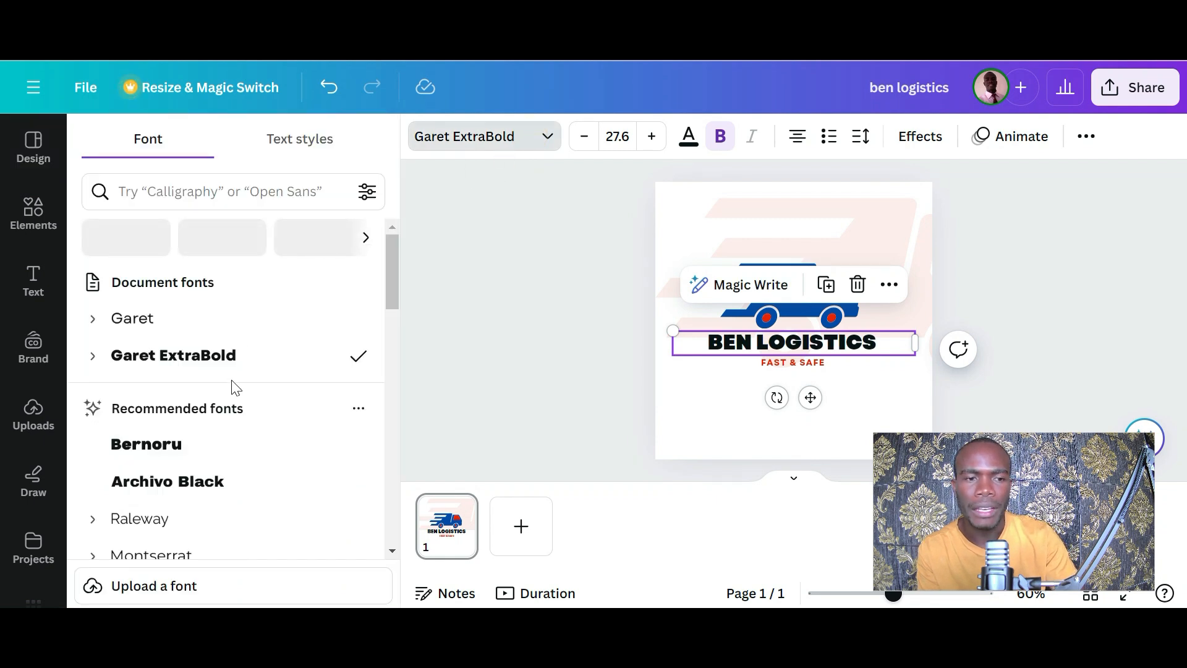
{"action": "left_click", "coordinate": [168, 453]}
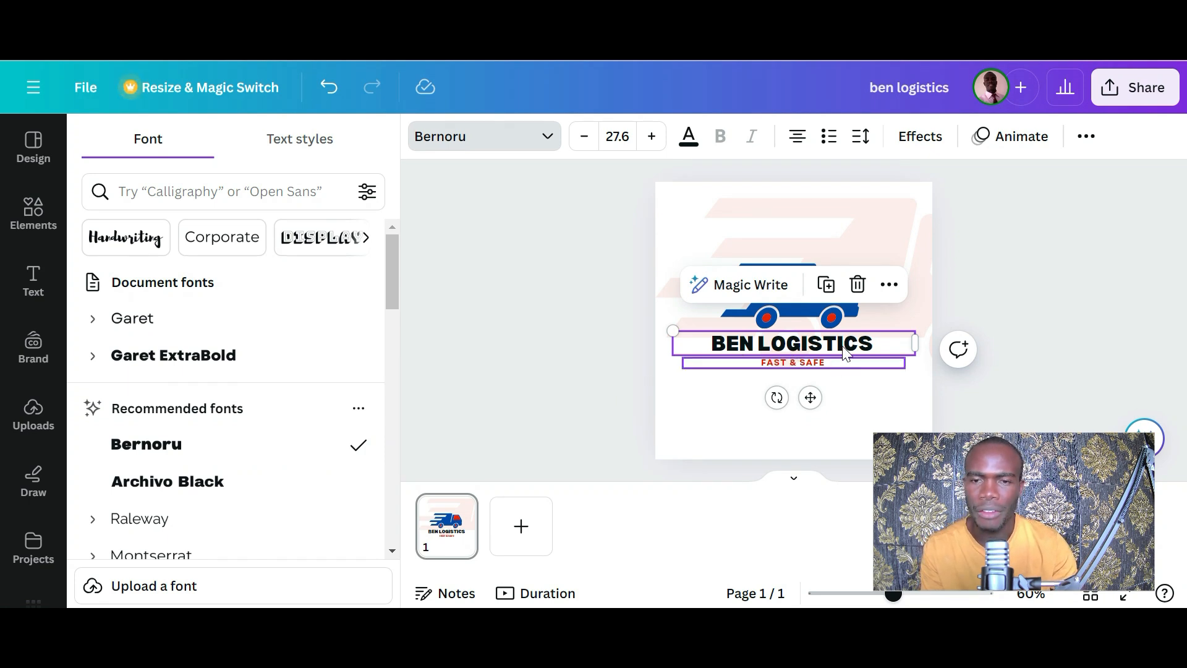
Step: Shrink the faded background truck behind the logo and remove it from the design
{"action": "left_click", "coordinate": [869, 240]}
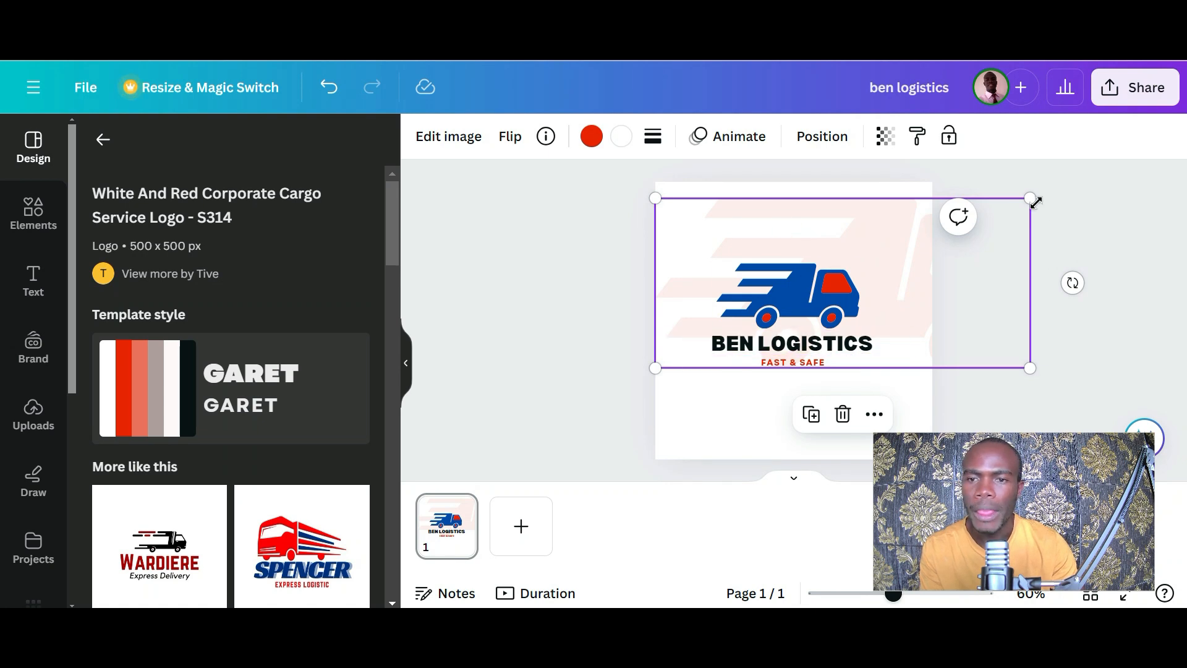
{"action": "left_click_drag", "start_coordinate": [1028, 199], "coordinate": [906, 288]}
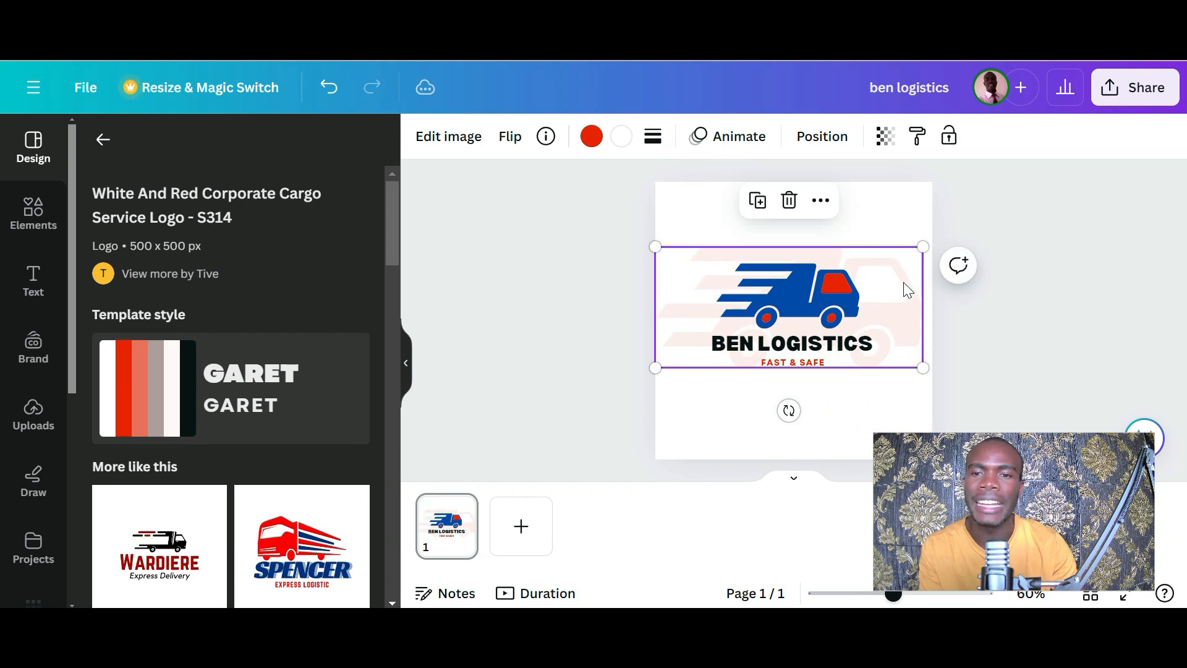
{"action": "key", "text": "Escape"}
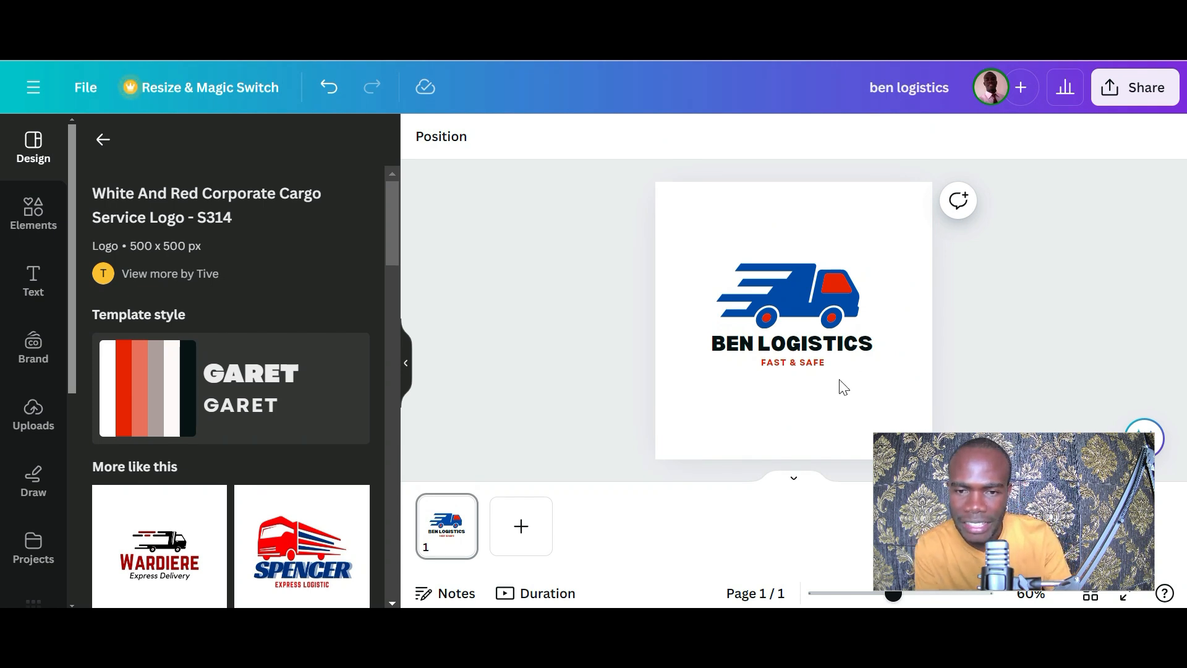
Step: Search the elements library for "truck" and show all matching graphics
{"action": "left_click", "coordinate": [694, 259]}
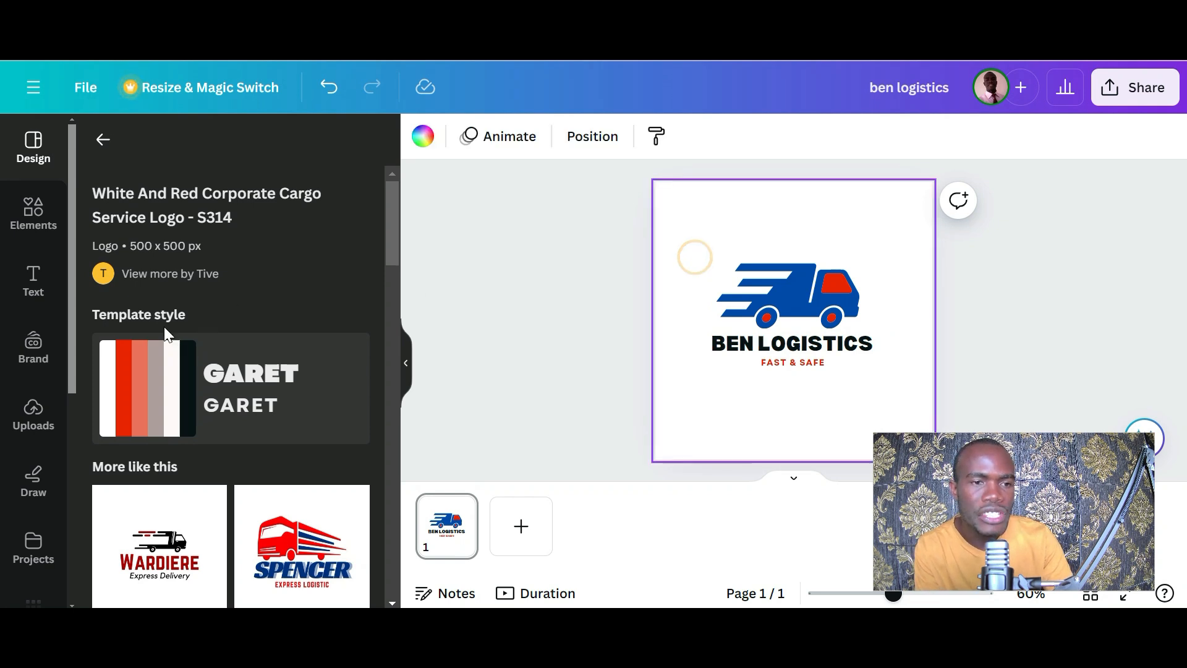
{"action": "left_click", "coordinate": [20, 229]}
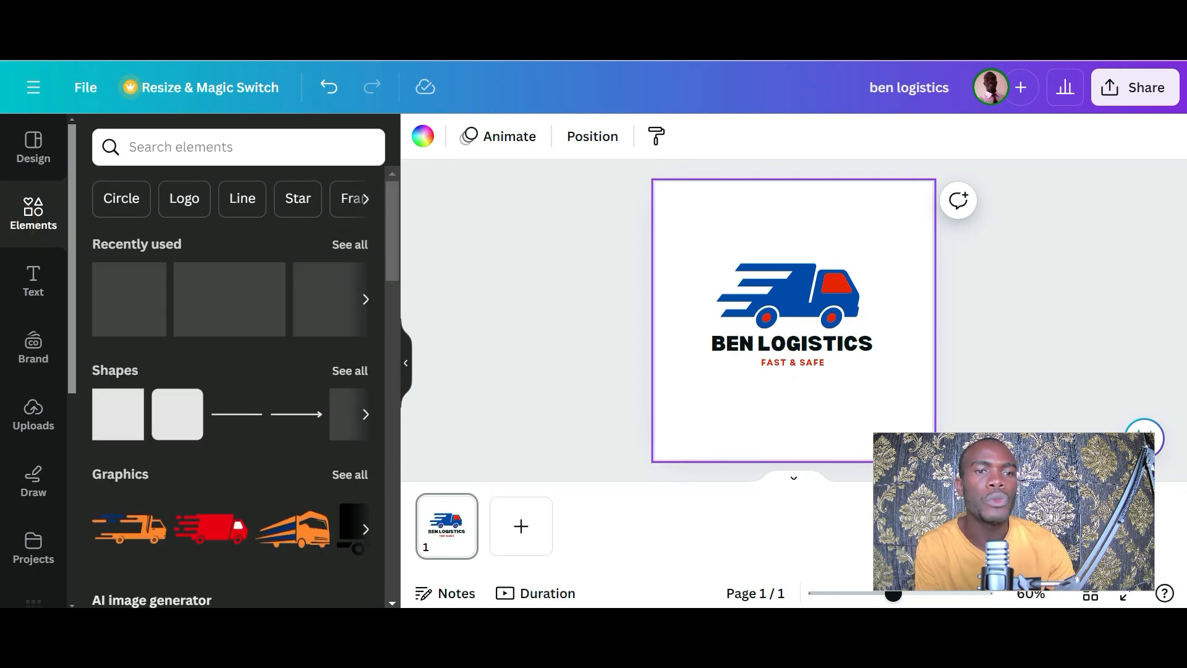
{"action": "left_click", "coordinate": [199, 151]}
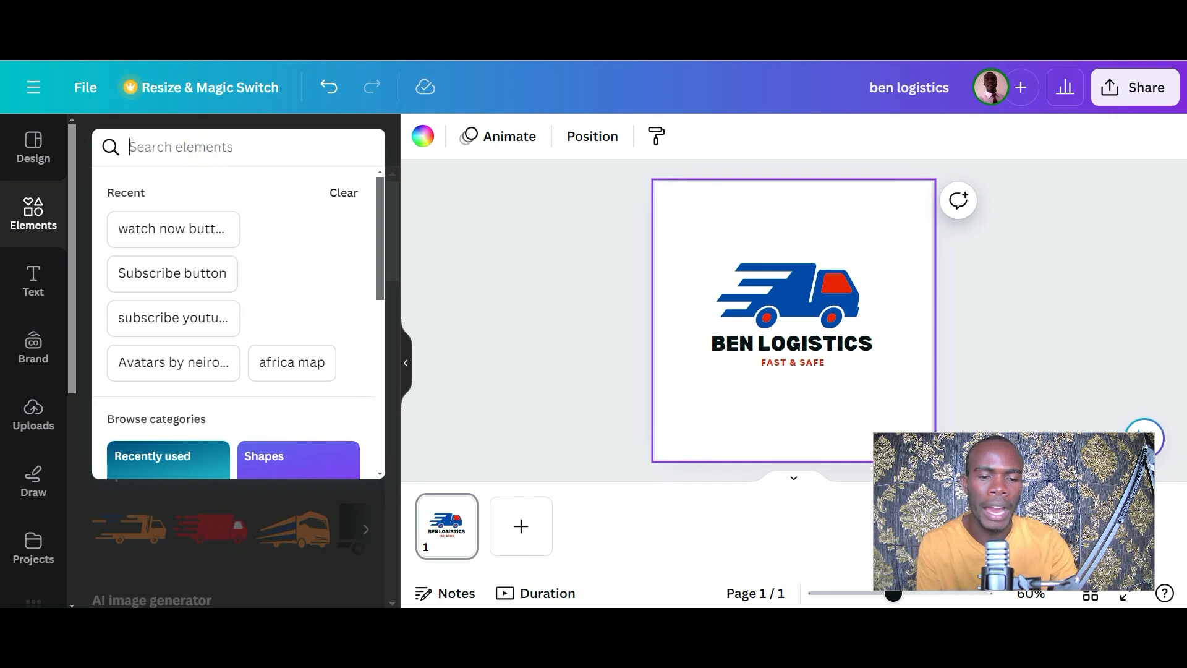
{"action": "type", "text": "tr"}
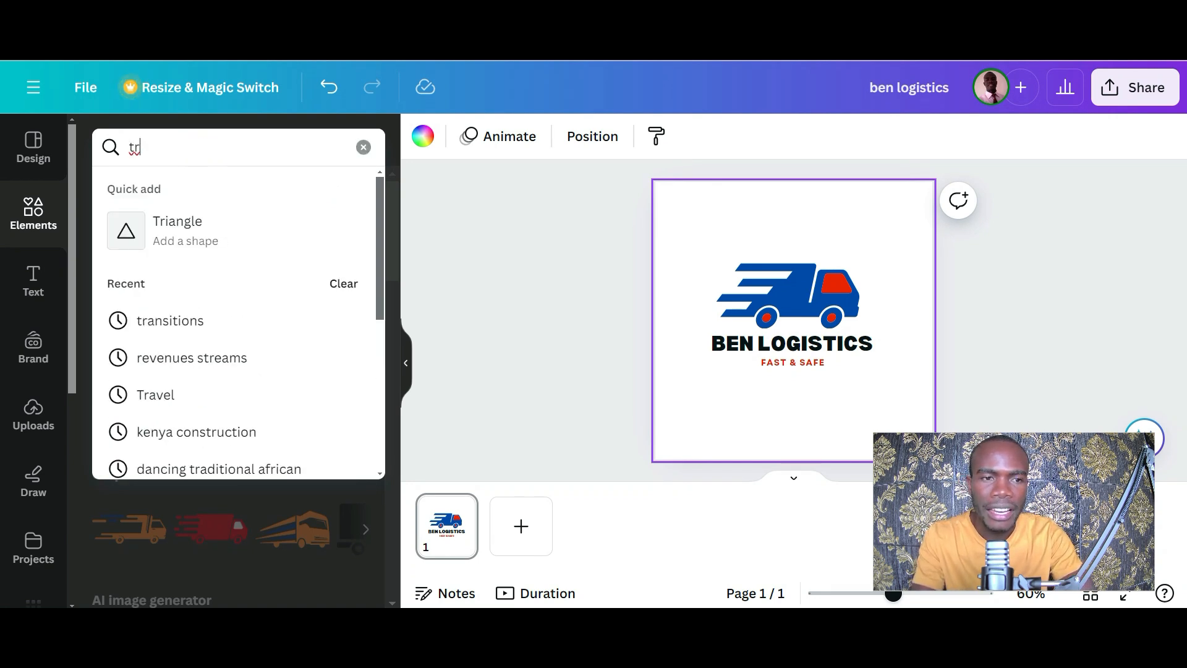
{"action": "type", "text": "uck"}
{"action": "key", "text": "Return"}
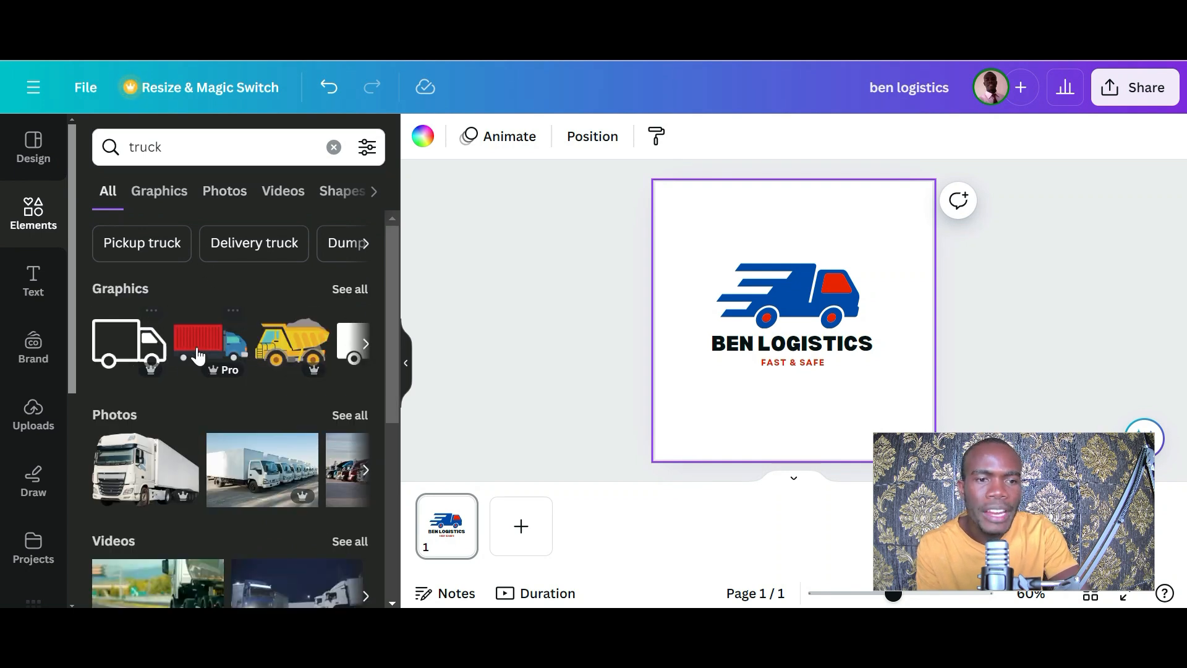
{"action": "left_click", "coordinate": [350, 291]}
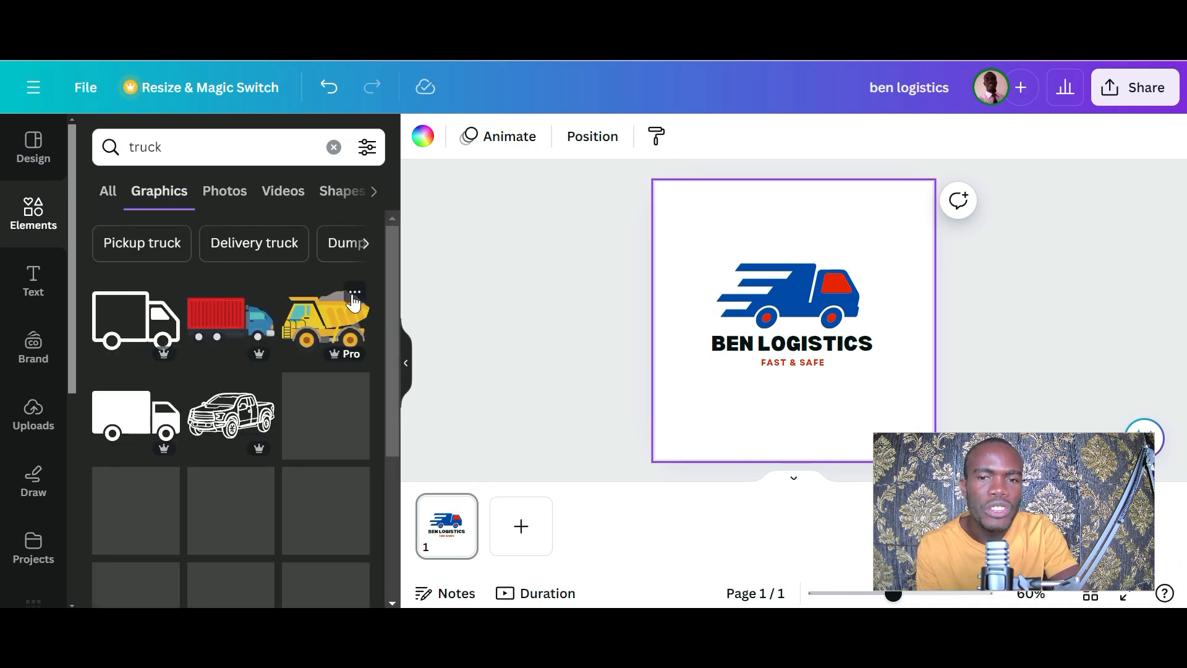
Step: Replace the blue truck with the yellow and red "delivery" truck graphic, placed directly above the company name
{"action": "left_click_drag", "start_coordinate": [387, 343], "coordinate": [390, 529]}
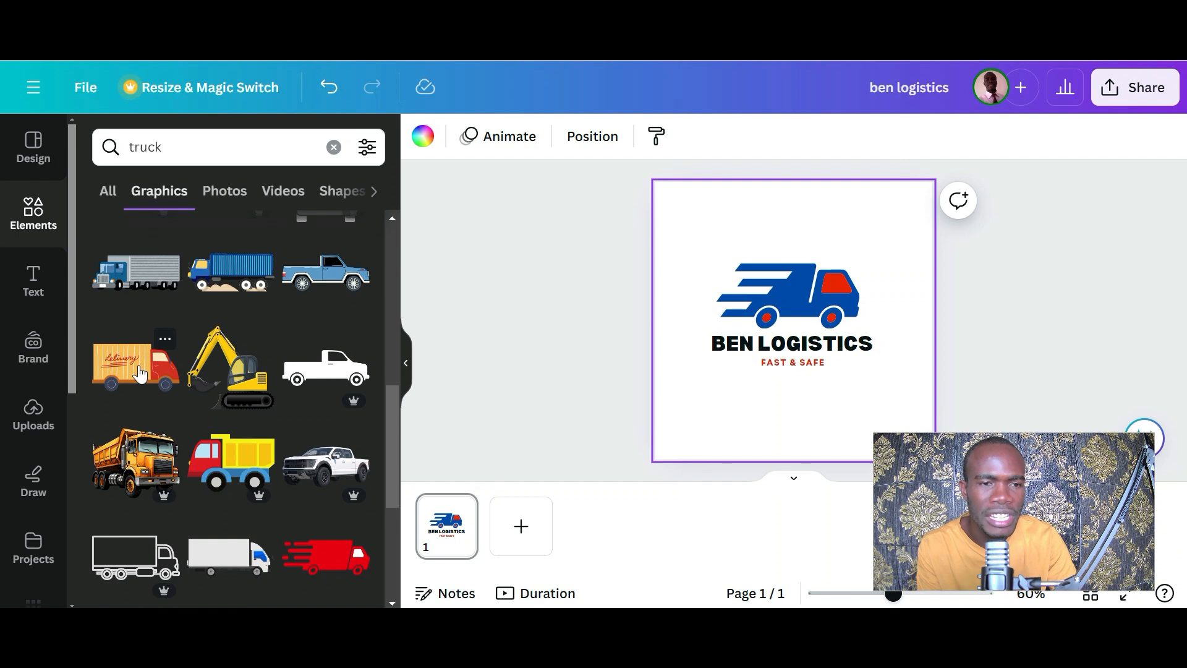
{"action": "left_click", "coordinate": [132, 374]}
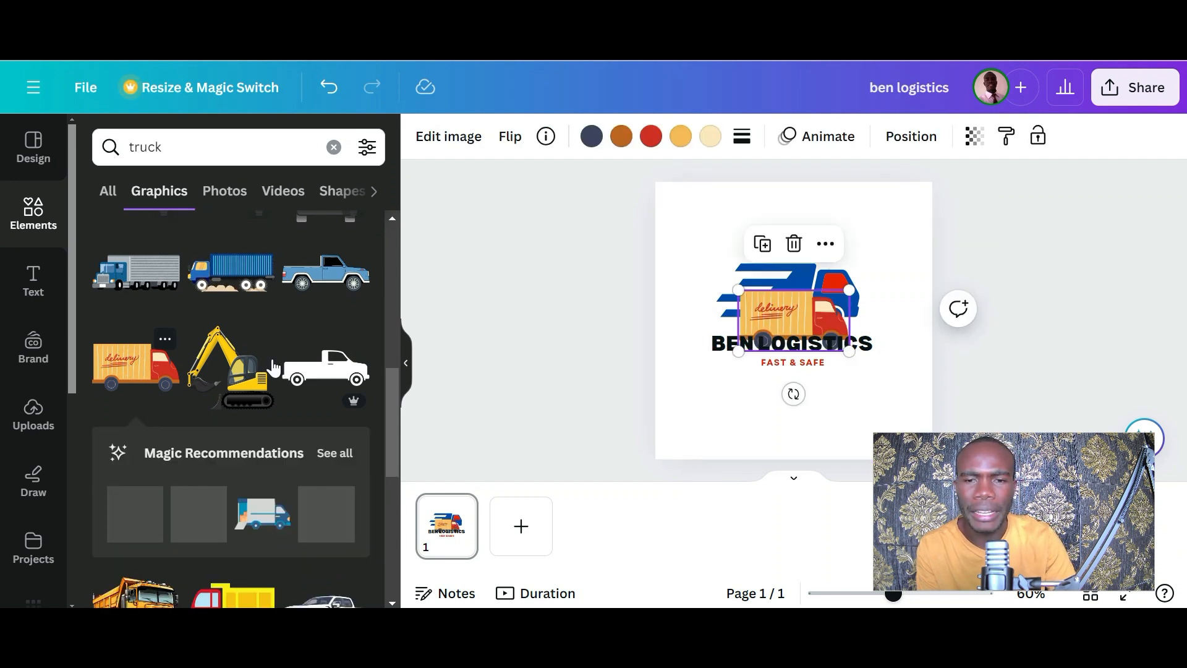
{"action": "left_click_drag", "start_coordinate": [819, 321], "coordinate": [754, 275]}
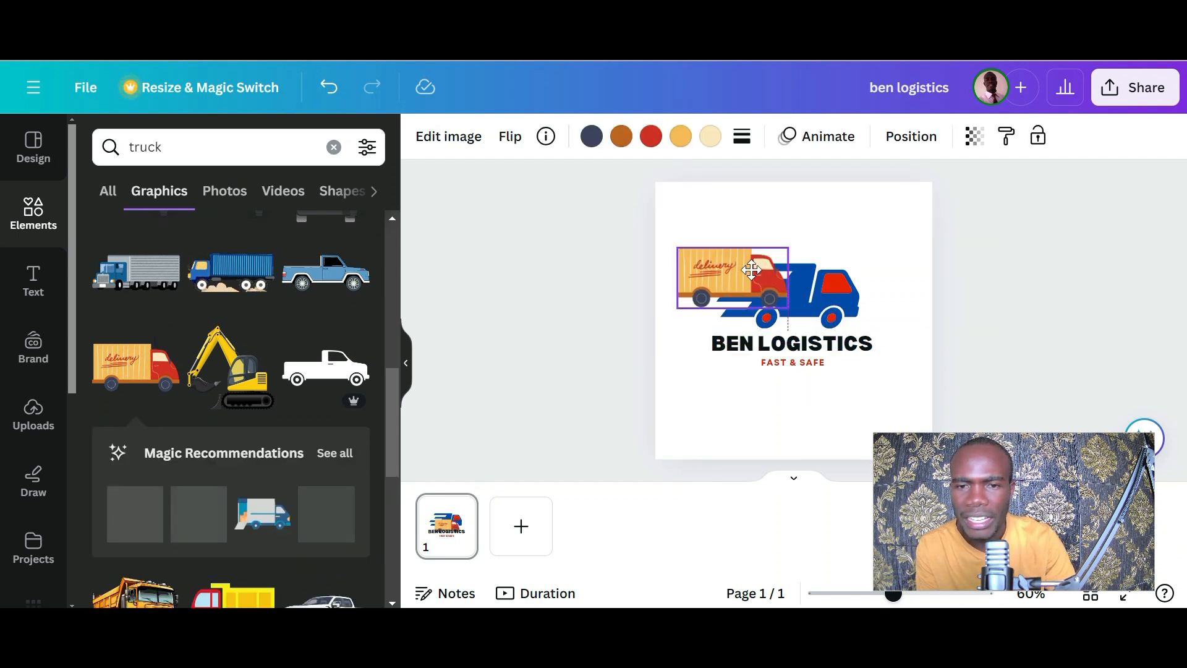
{"action": "left_click", "coordinate": [810, 293]}
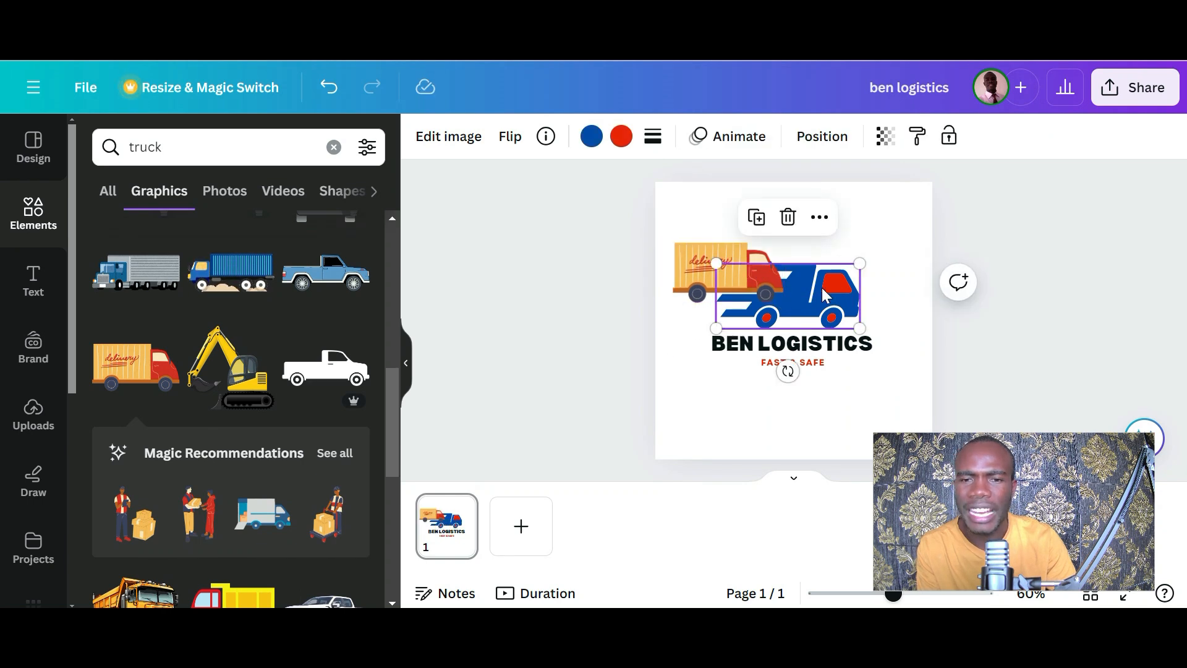
{"action": "key", "text": "Delete"}
{"action": "left_click_drag", "start_coordinate": [740, 269], "coordinate": [799, 292]}
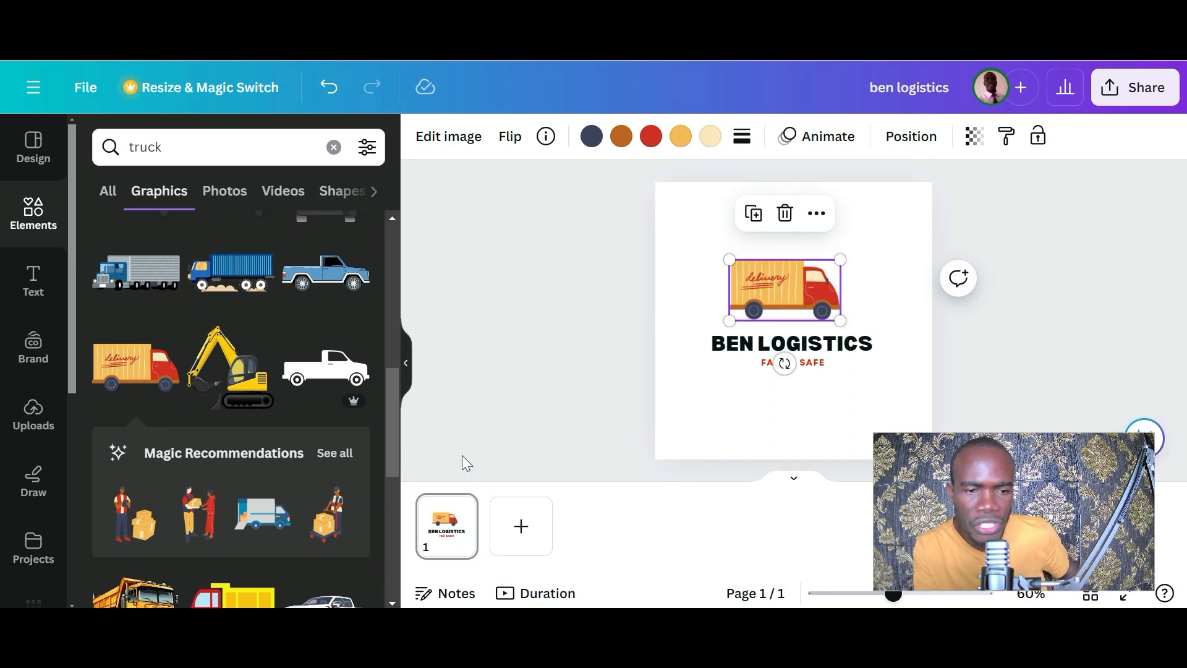
Step: Add the text combination with the large blue "S" and "surname" to the logo page
{"action": "scroll", "coordinate": [394, 604], "scroll_direction": "down", "scroll_amount": 4}
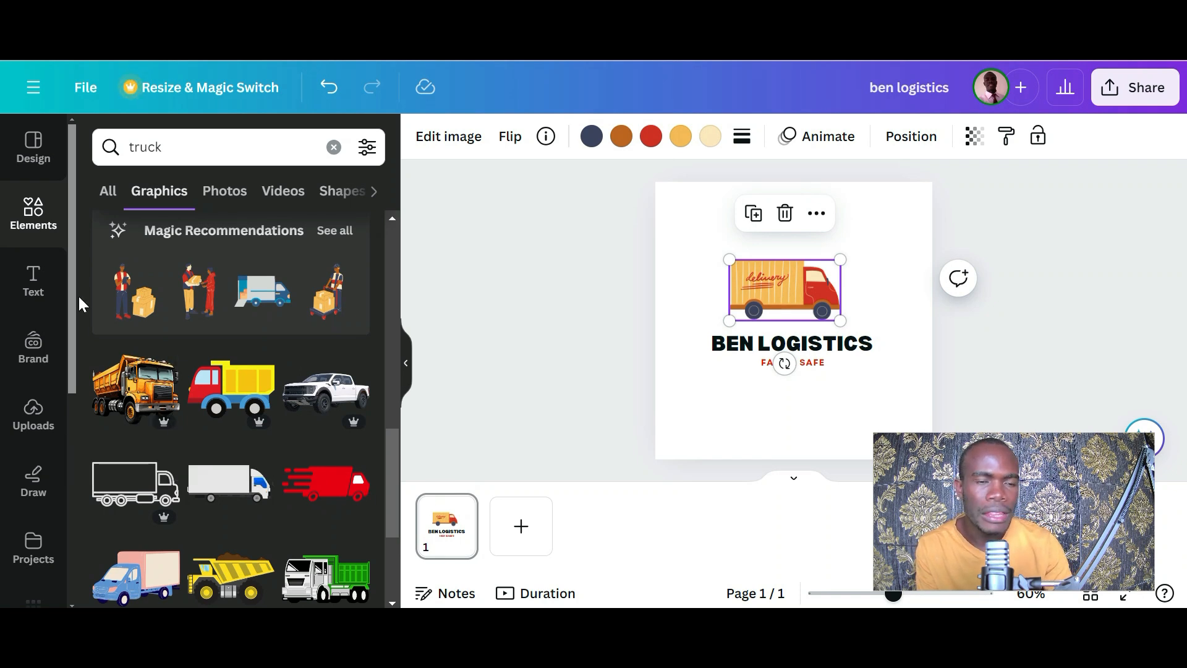
{"action": "left_click", "coordinate": [34, 297]}
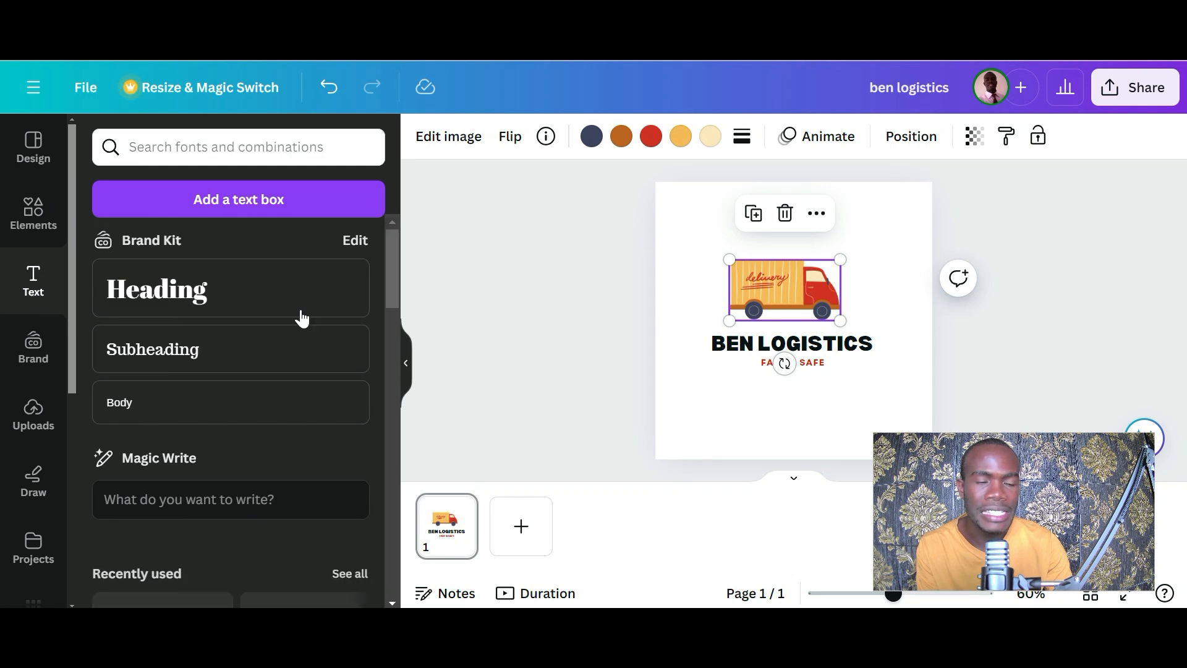
{"action": "left_click_drag", "start_coordinate": [391, 290], "coordinate": [387, 429]}
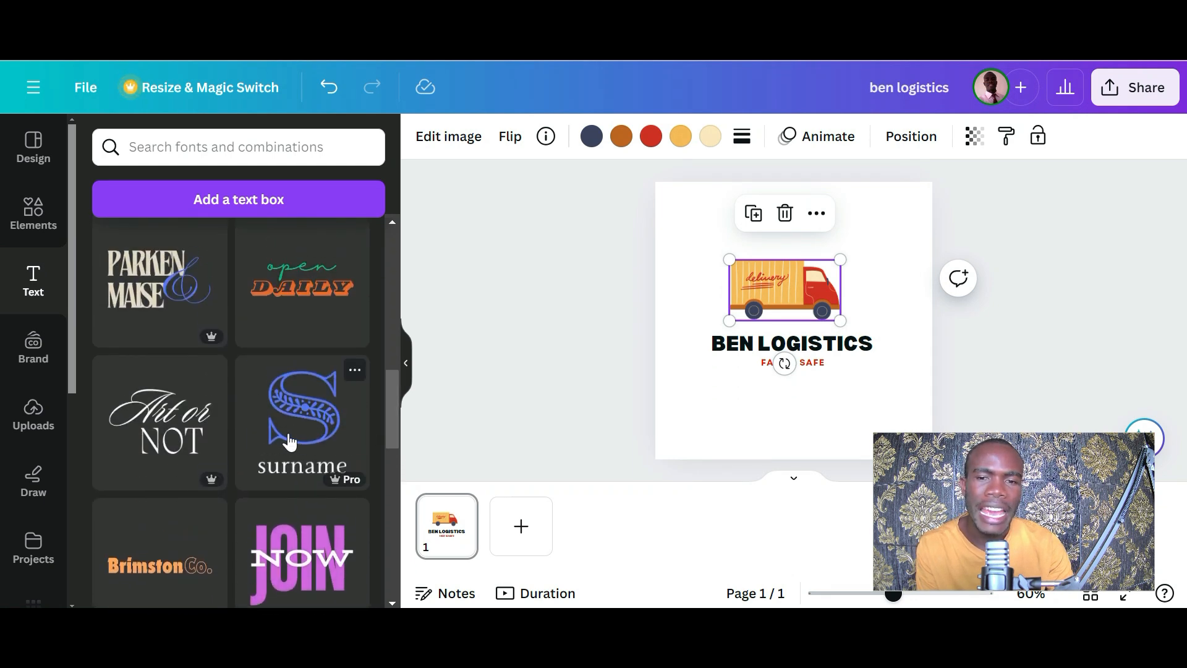
{"action": "left_click", "coordinate": [289, 442]}
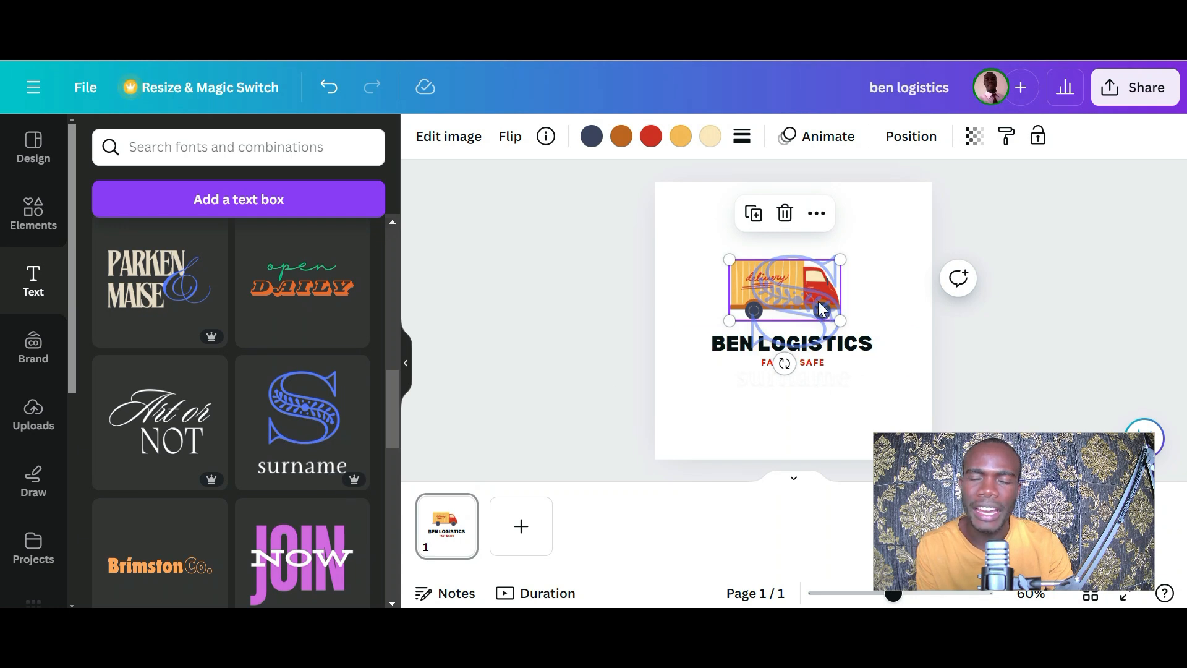
{"action": "left_click", "coordinate": [802, 342]}
{"action": "left_click", "coordinate": [789, 346]}
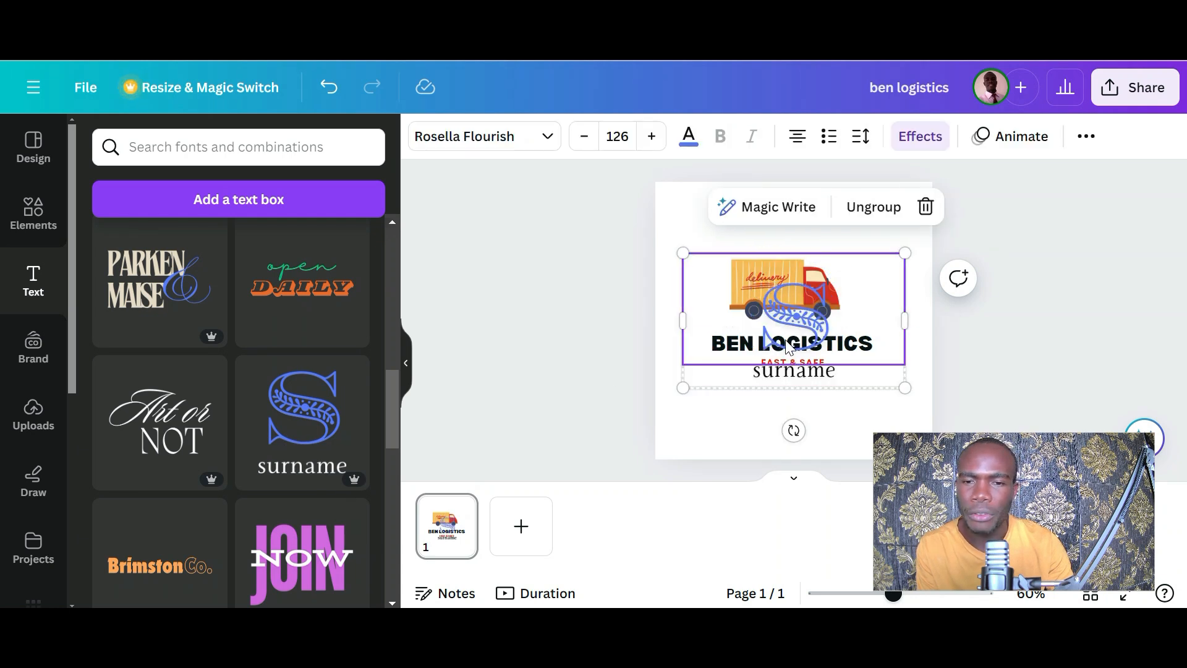
Step: Clear the large ornamental "S" from the added text combination
{"action": "double_click", "coordinate": [804, 303]}
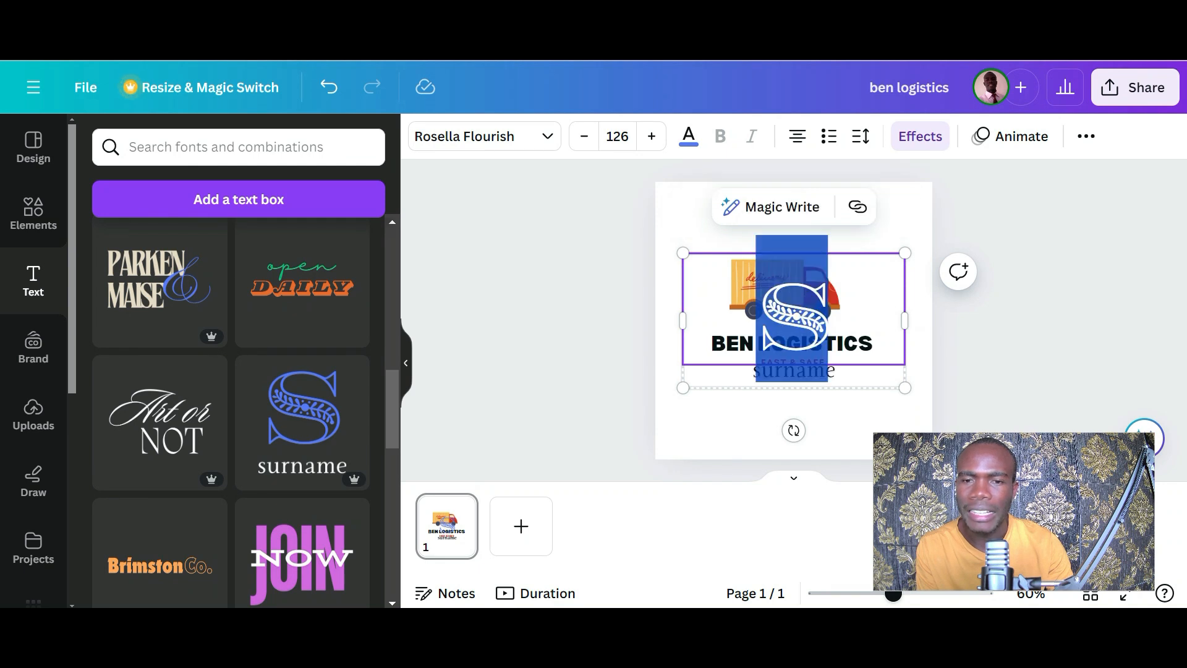
{"action": "left_click", "coordinate": [827, 310]}
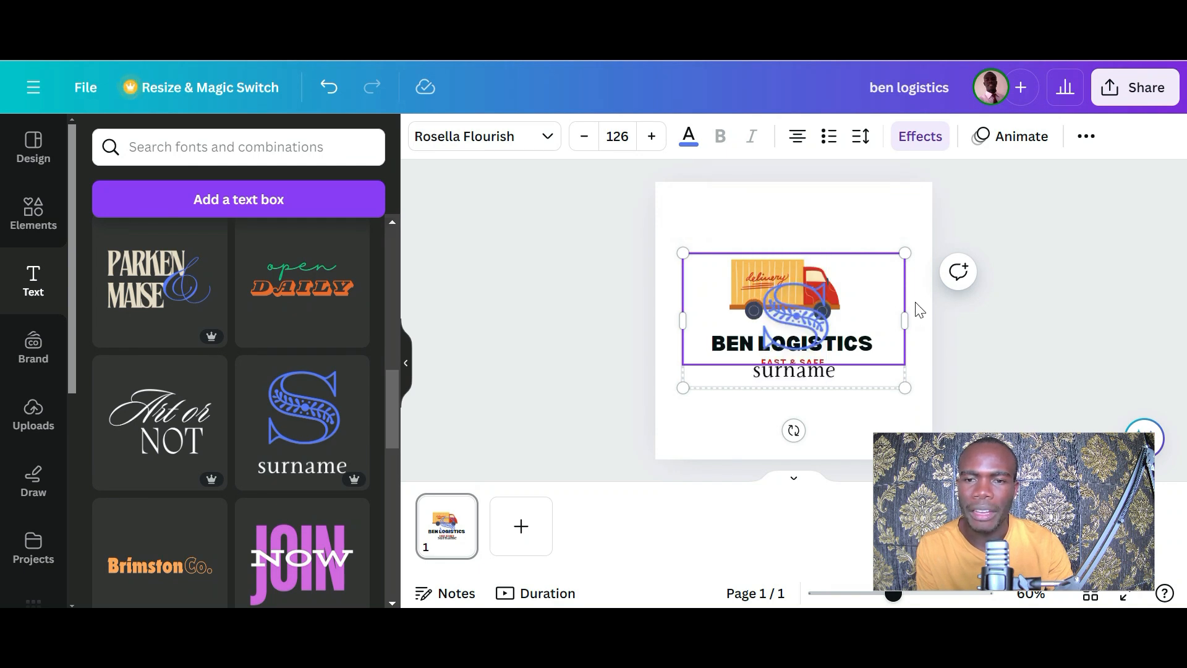
{"action": "left_click", "coordinate": [926, 303]}
{"action": "left_click", "coordinate": [900, 303]}
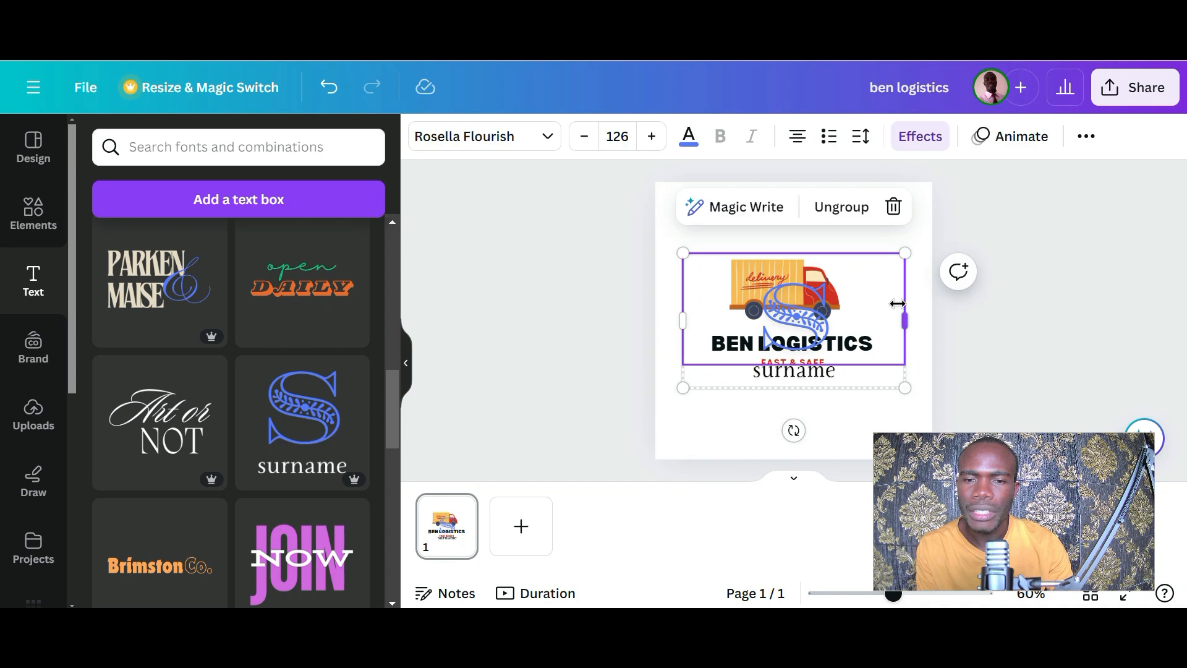
{"action": "left_click", "coordinate": [854, 311]}
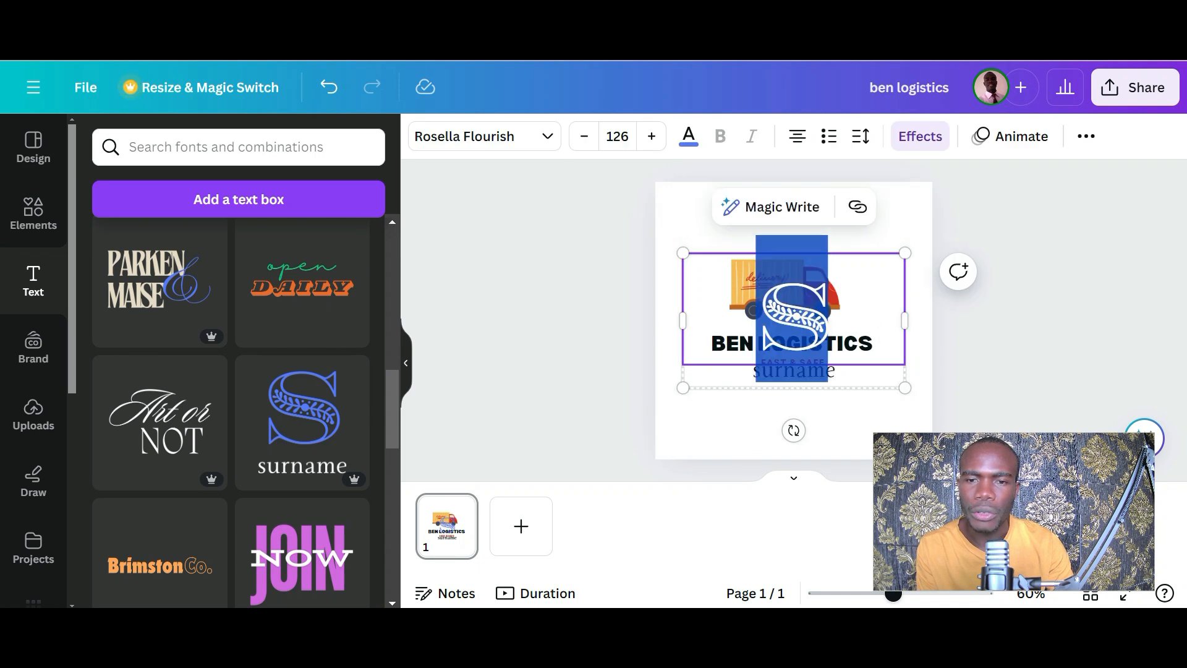
{"action": "key", "text": "BackSpace"}
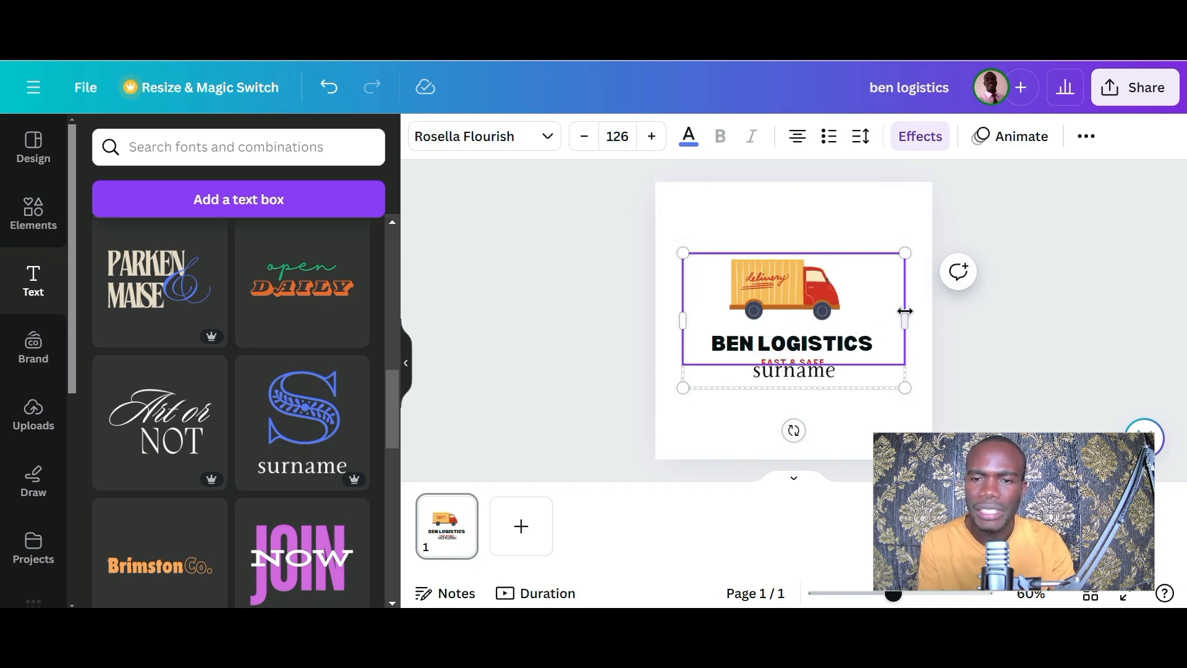
{"action": "left_click", "coordinate": [944, 325]}
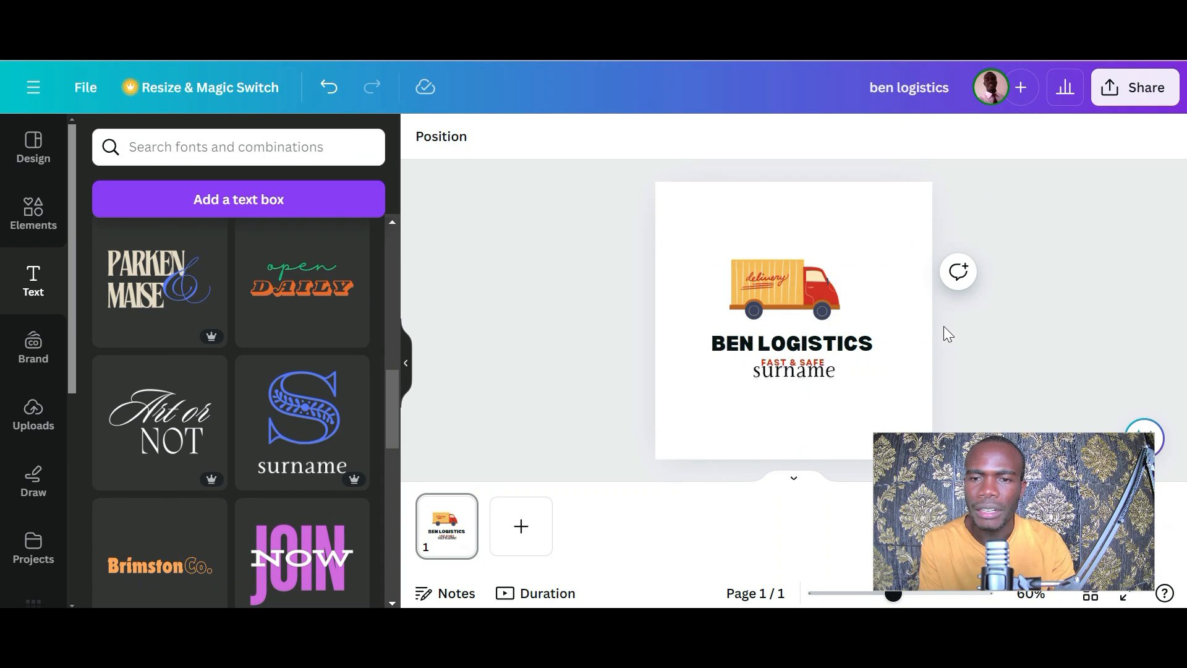
Step: Delete the remaining "surname" text that overlaps the tagline
{"action": "left_click", "coordinate": [896, 324]}
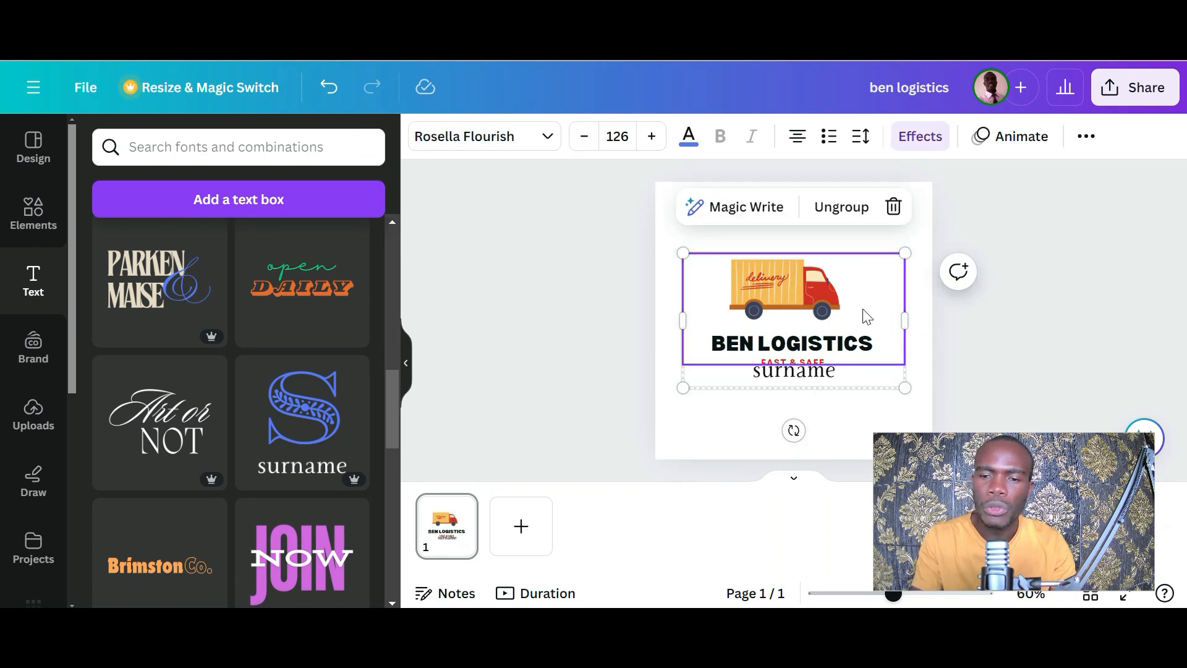
{"action": "left_click", "coordinate": [865, 317]}
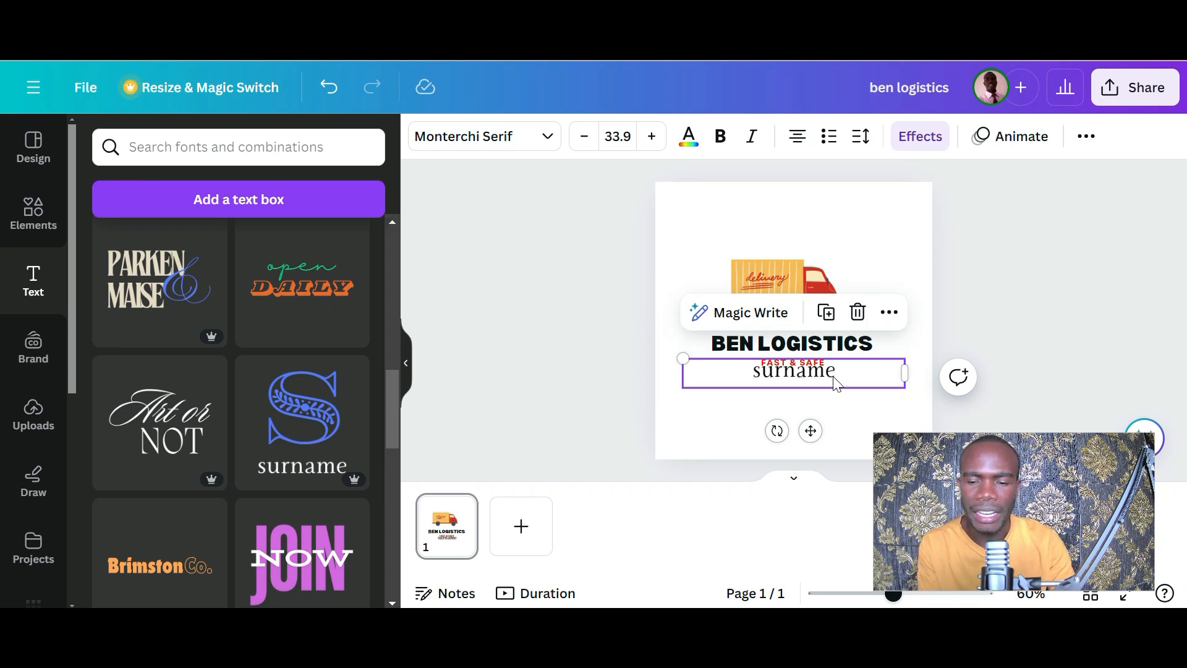
{"action": "key", "text": "Delete"}
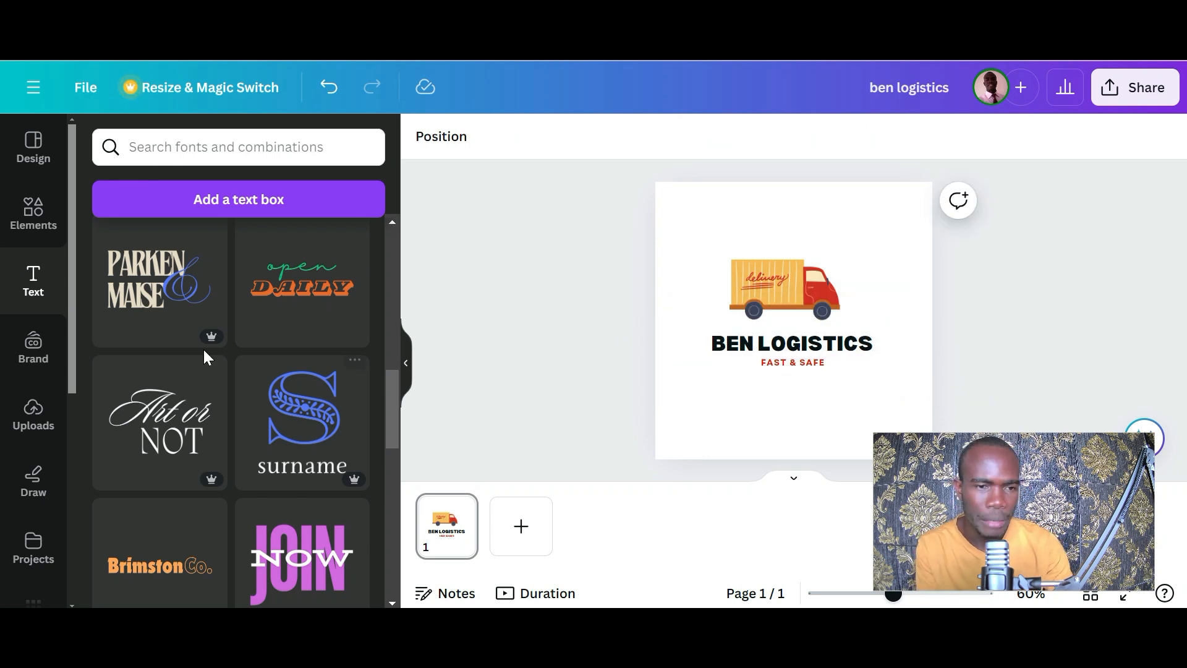
{"action": "left_click", "coordinate": [34, 350]}
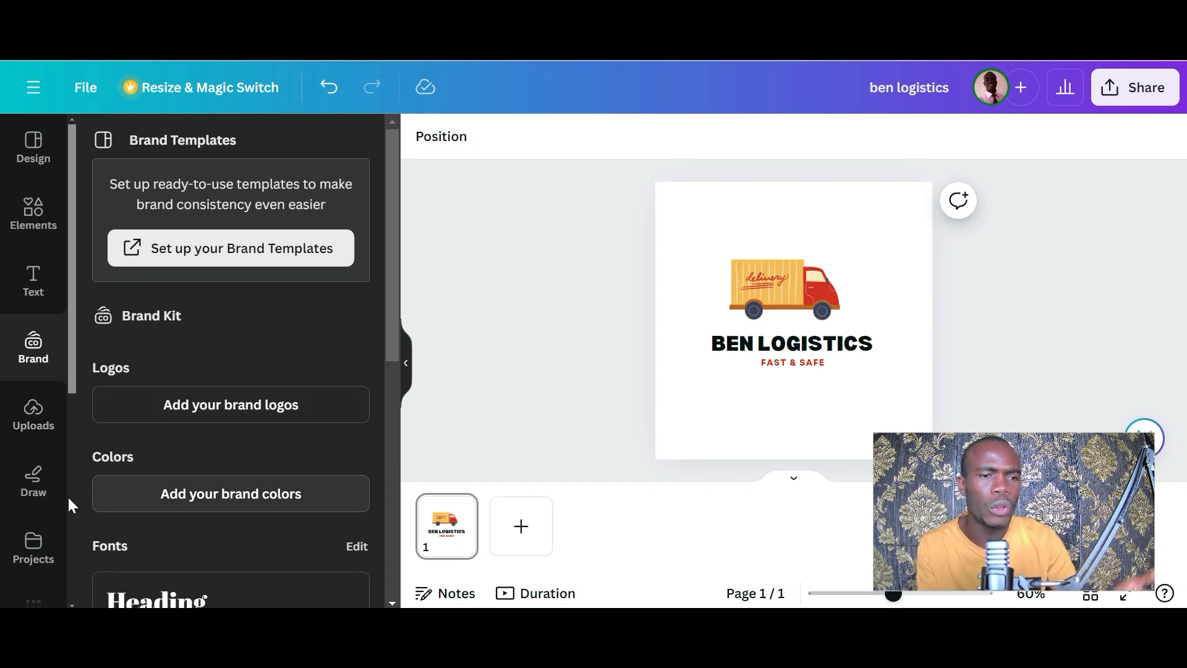
{"action": "left_click", "coordinate": [22, 434]}
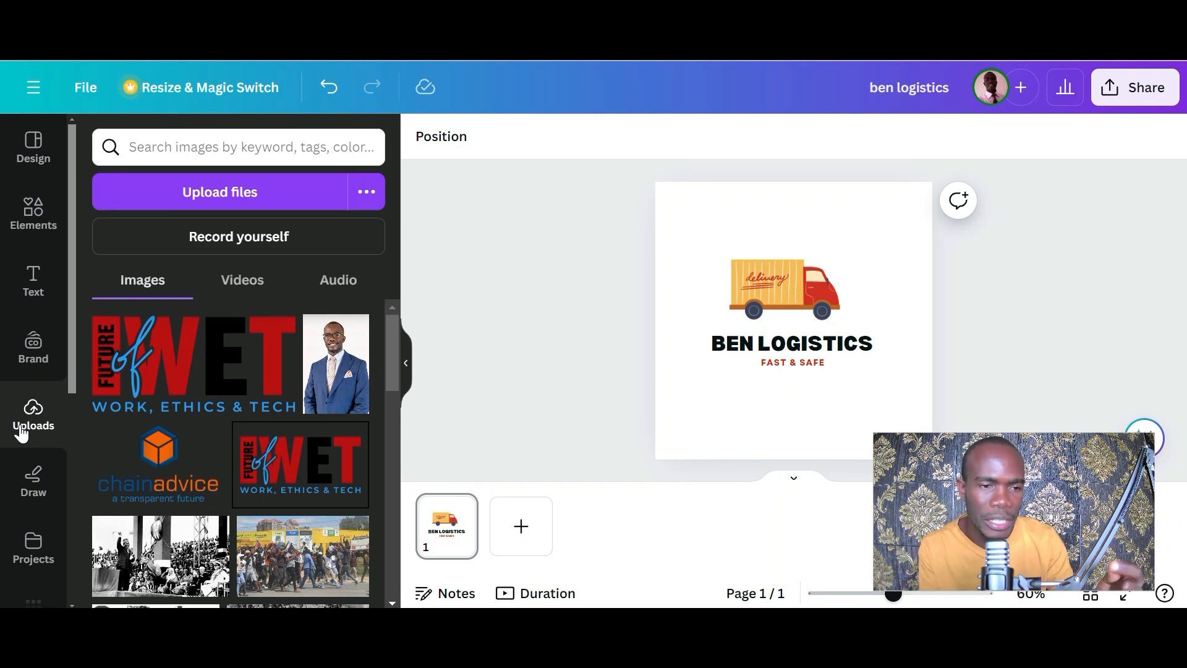
{"action": "left_click", "coordinate": [33, 481]}
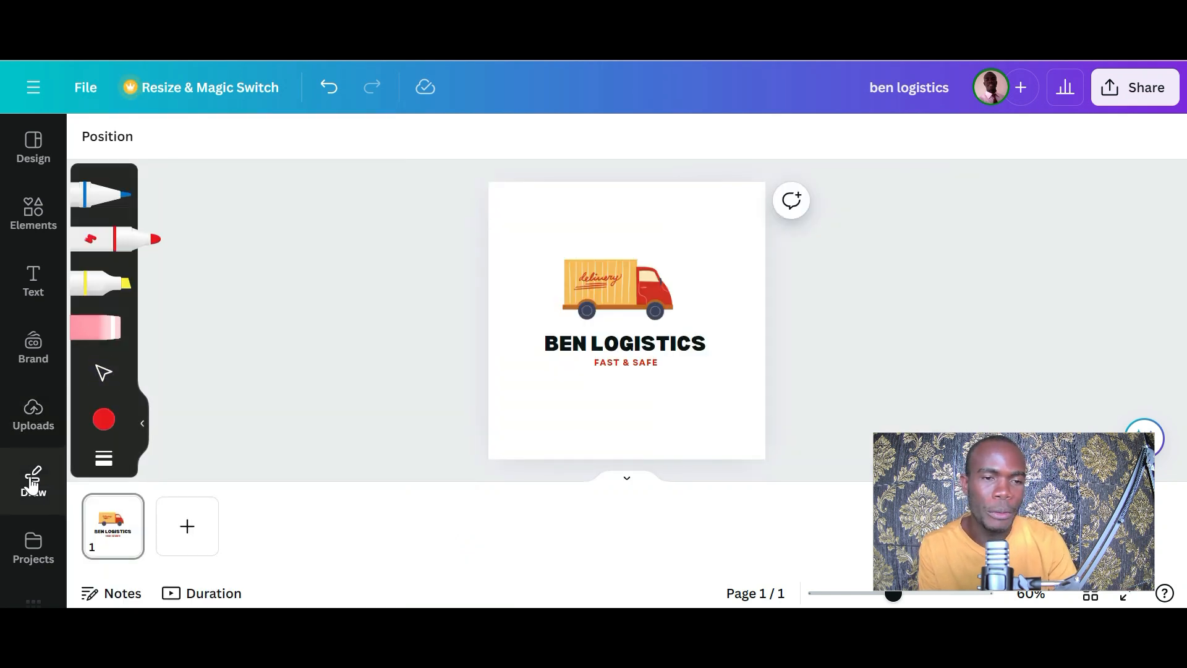
Step: Add the "Red and Blue Modern Logistic Creative Logo" template as a new page
{"action": "left_click", "coordinate": [35, 164]}
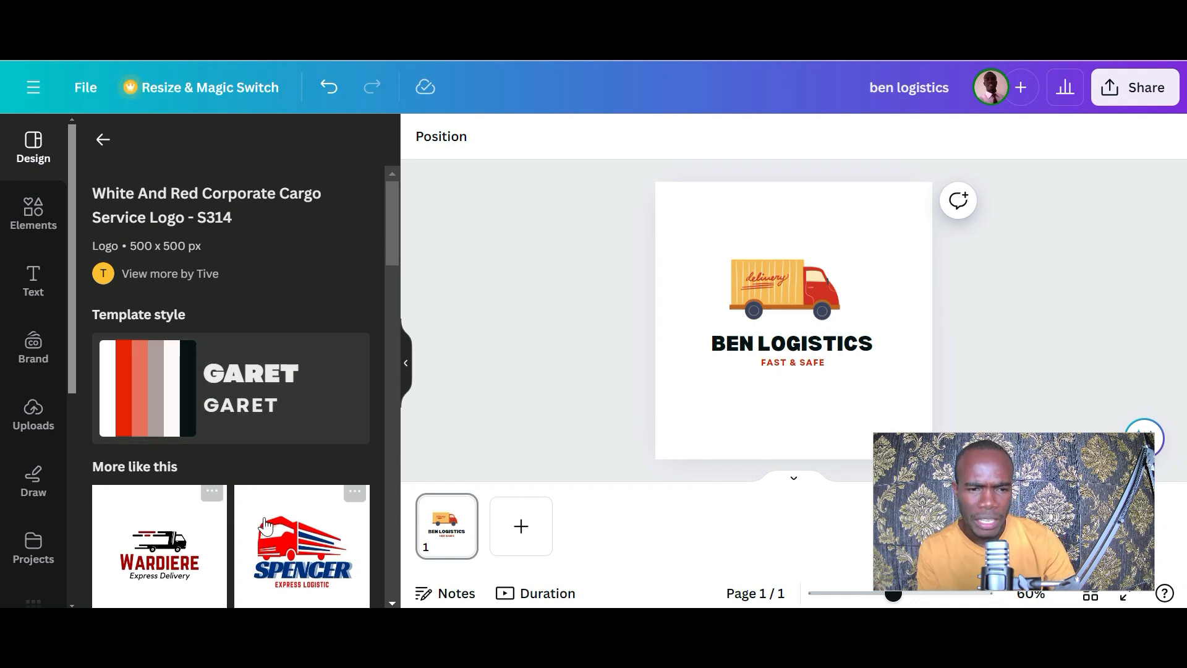
{"action": "left_click", "coordinate": [295, 553]}
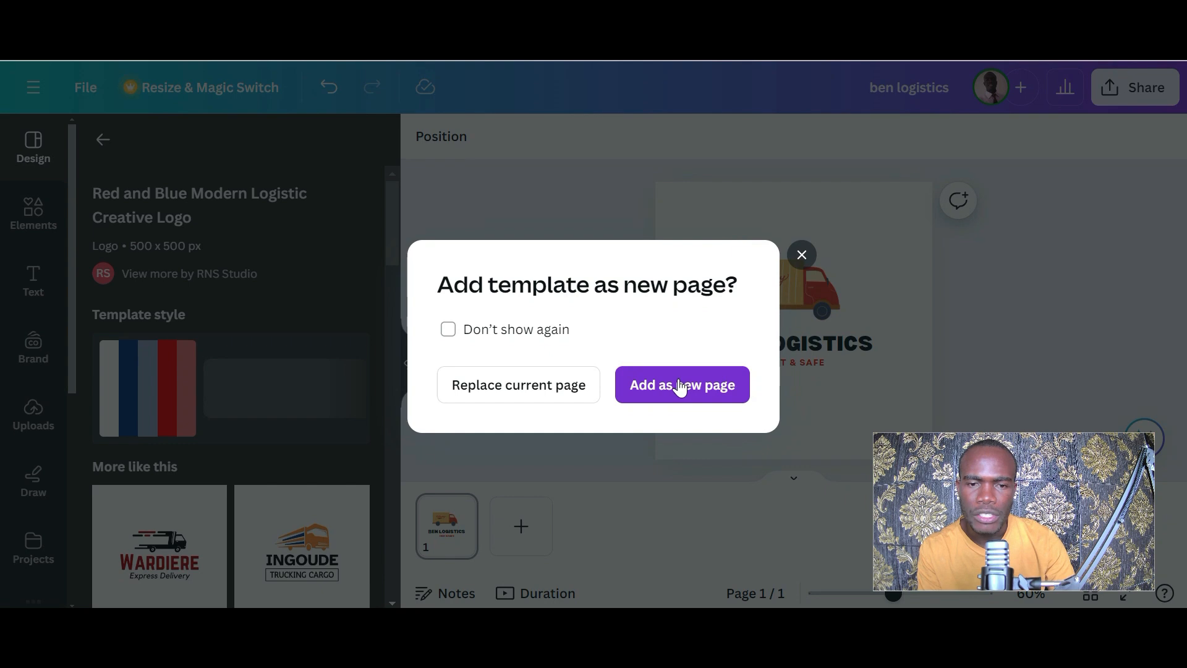
{"action": "left_click", "coordinate": [680, 384]}
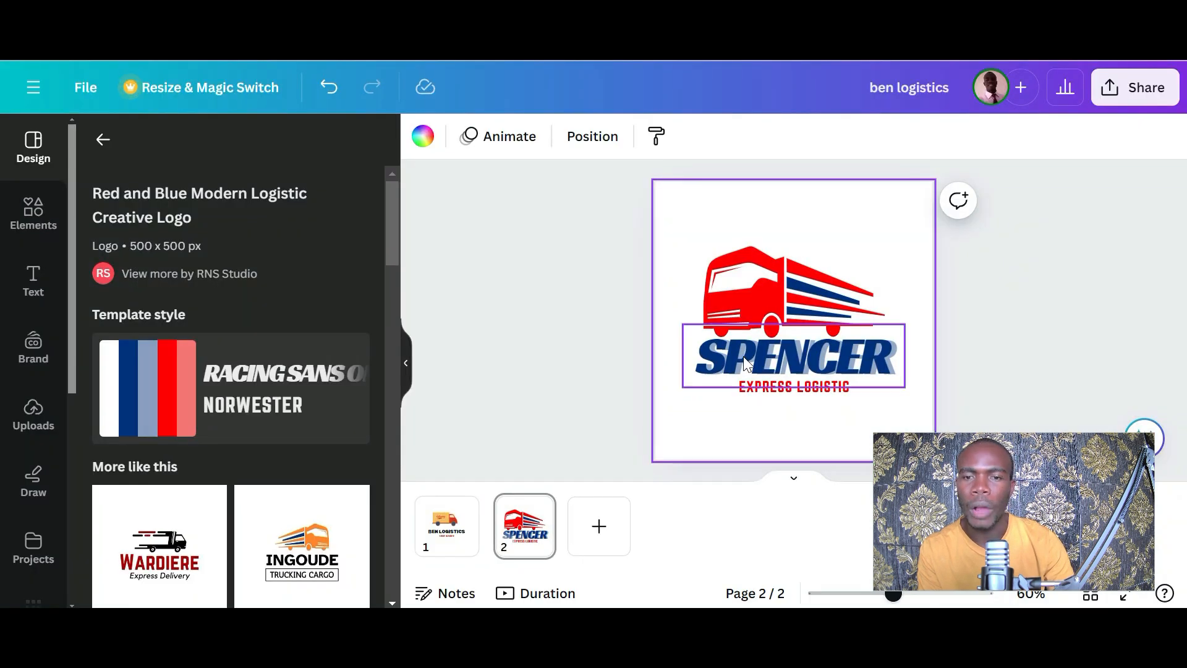
Step: Recolor the truck graphic's red parts to near-black #071214 and its blue stripes to red #ff0000
{"action": "left_click", "coordinate": [772, 296]}
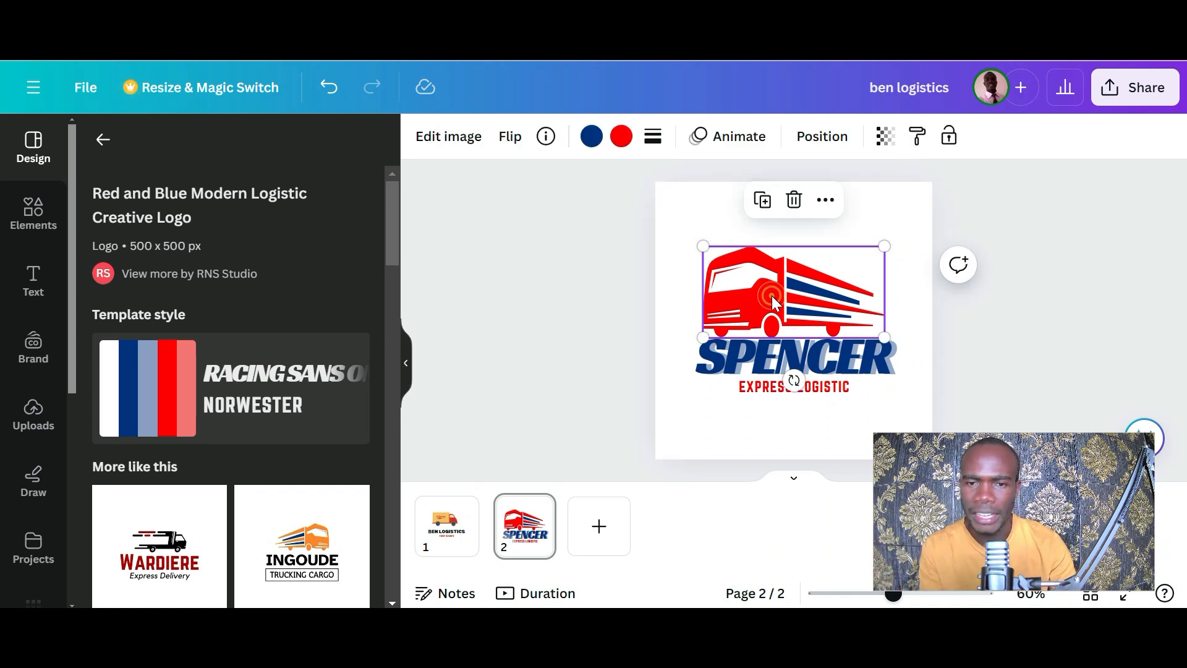
{"action": "left_click", "coordinate": [622, 137]}
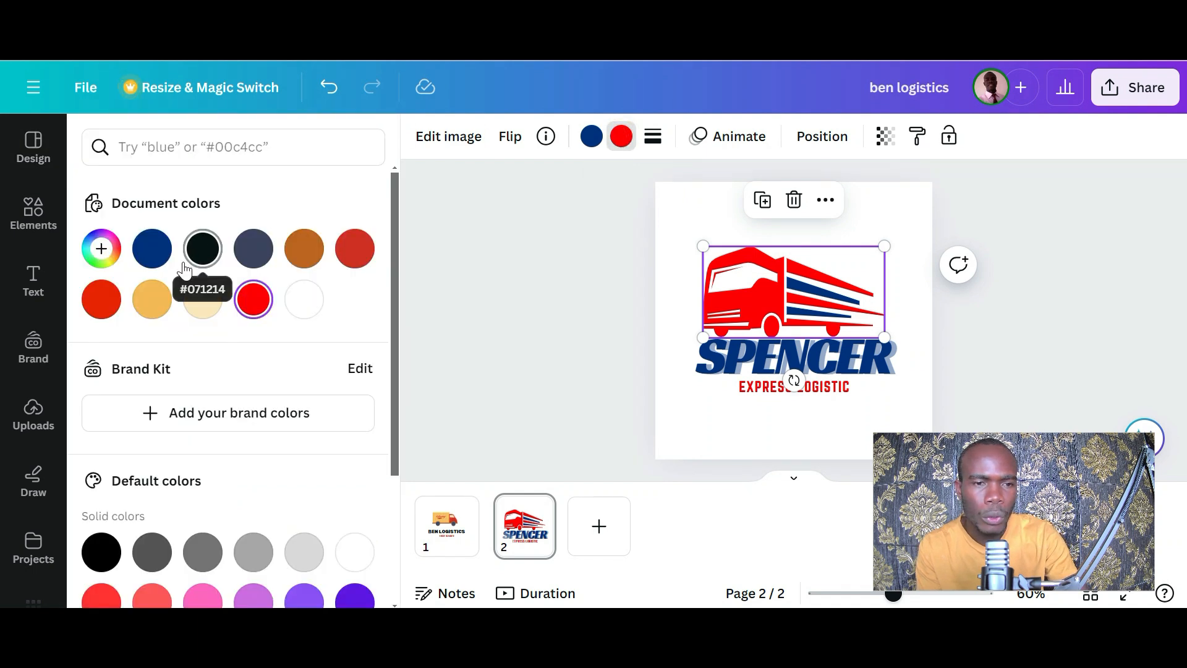
{"action": "left_click", "coordinate": [201, 250]}
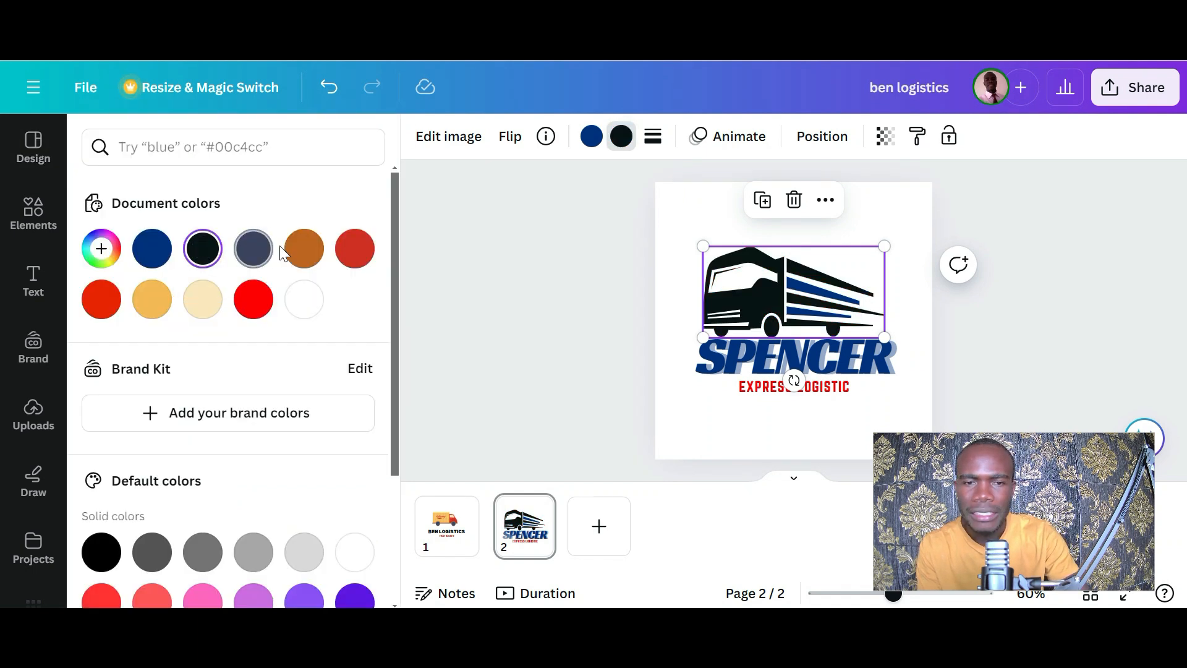
{"action": "left_click", "coordinate": [591, 136]}
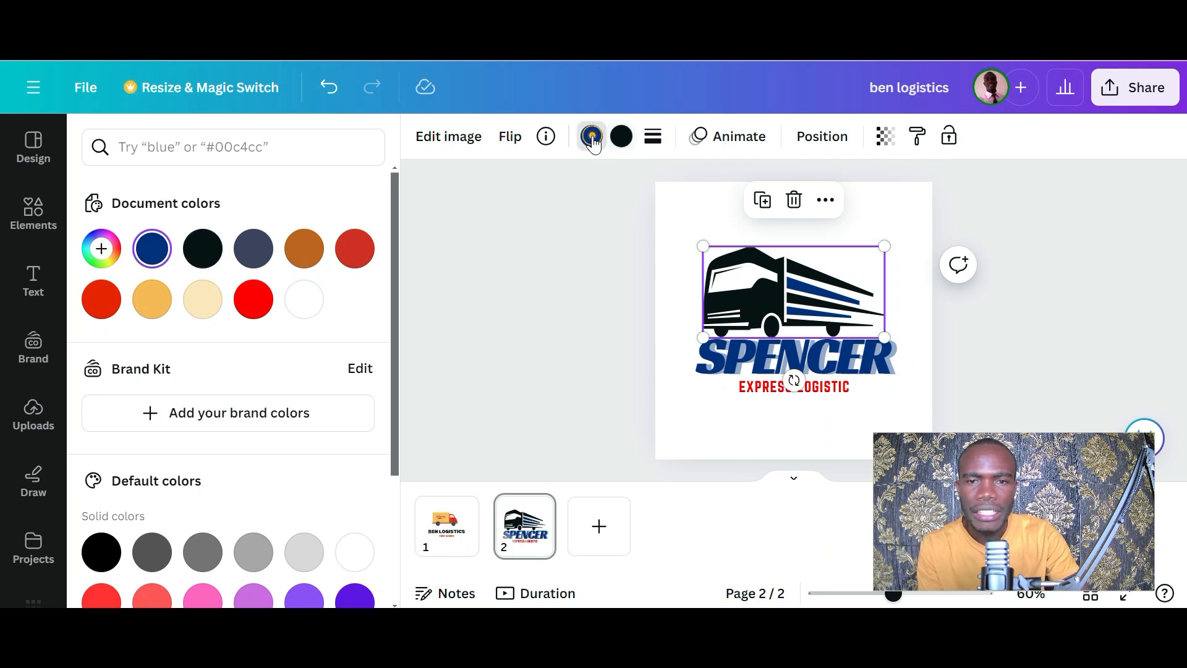
{"action": "left_click", "coordinate": [243, 302]}
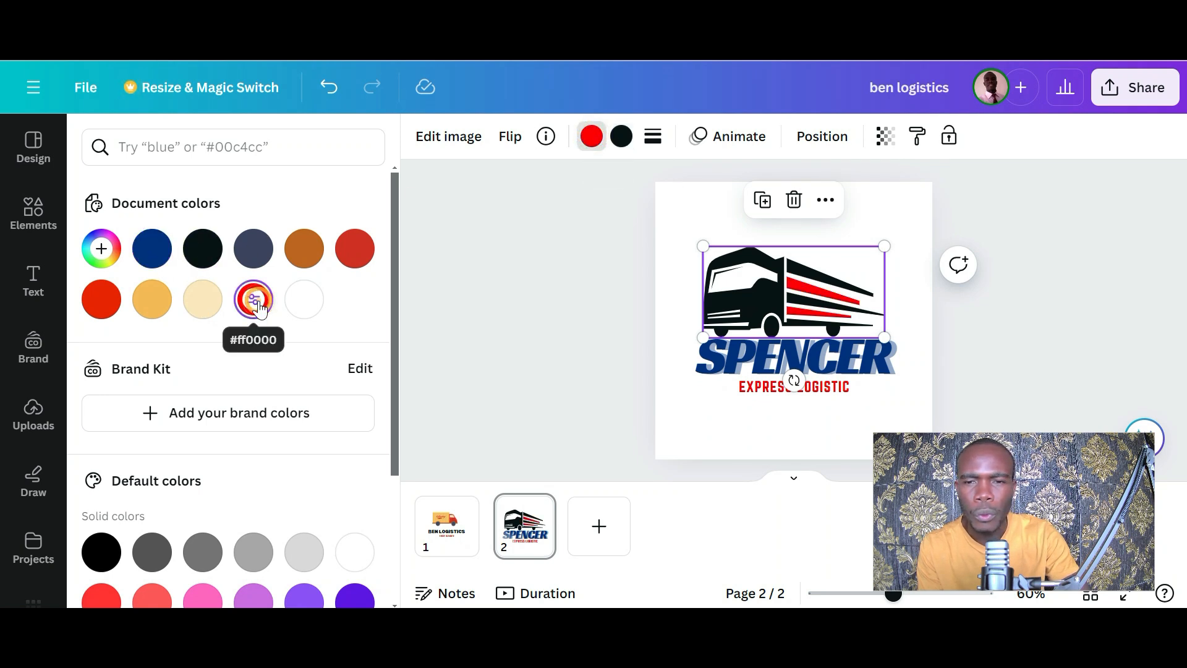
{"action": "left_click", "coordinate": [831, 367]}
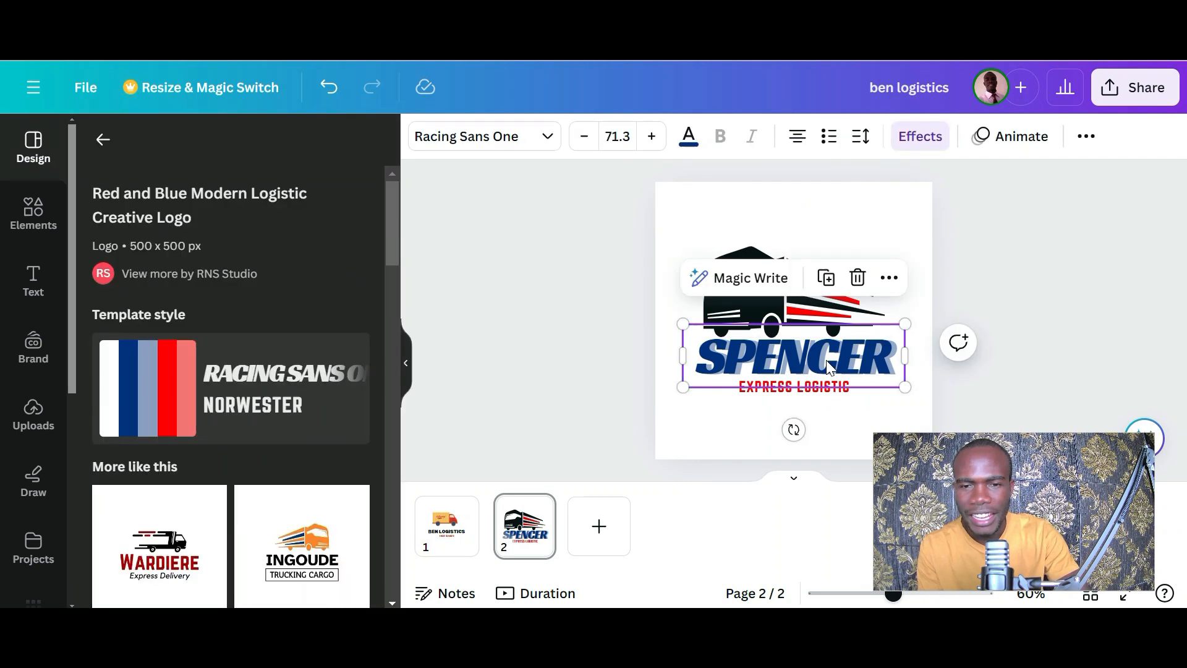
{"action": "left_click", "coordinate": [848, 414]}
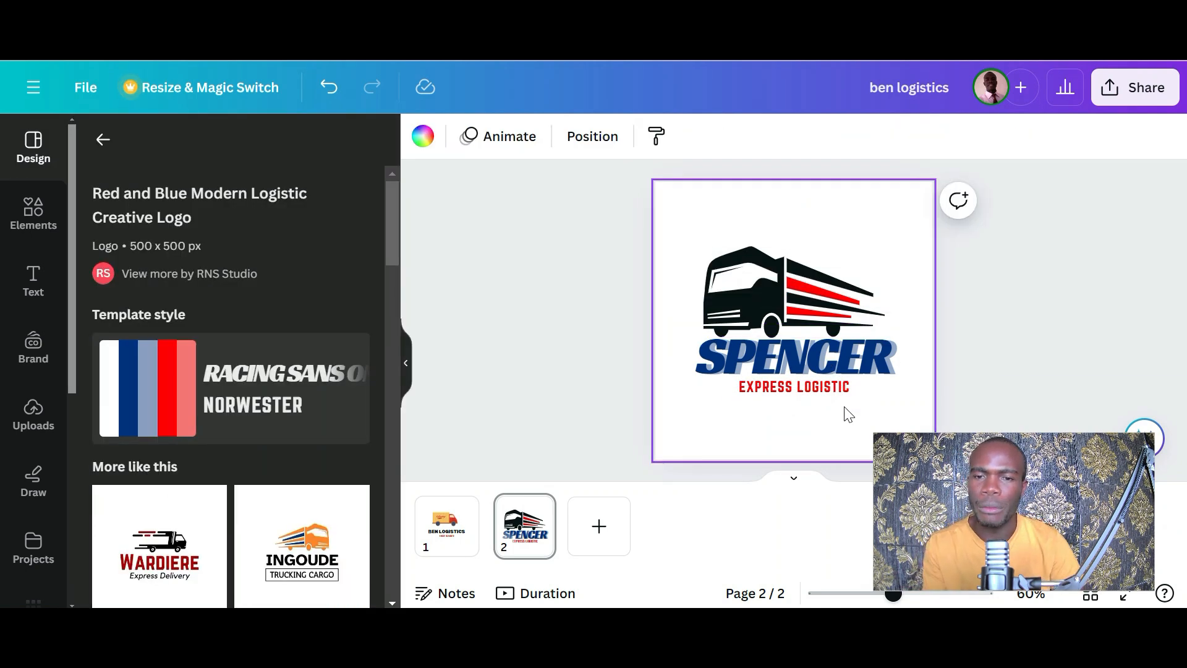
Step: Open the download settings for the logo design
{"action": "left_click", "coordinate": [1136, 91]}
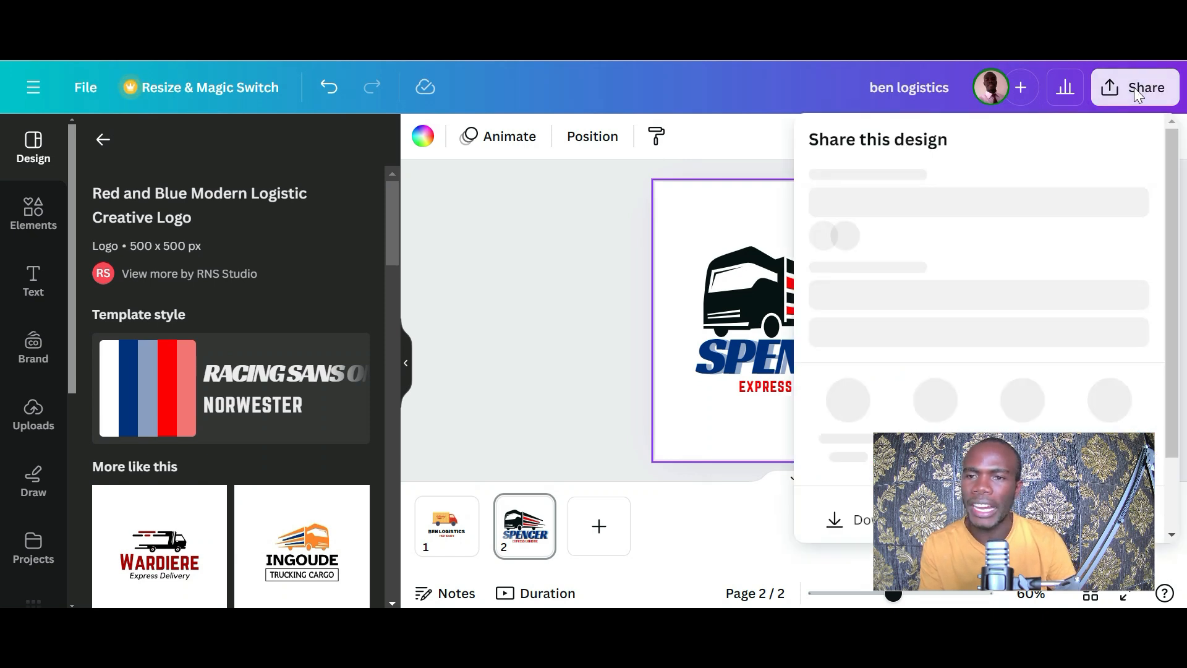
{"action": "left_click_drag", "start_coordinate": [1178, 282], "coordinate": [1185, 426]}
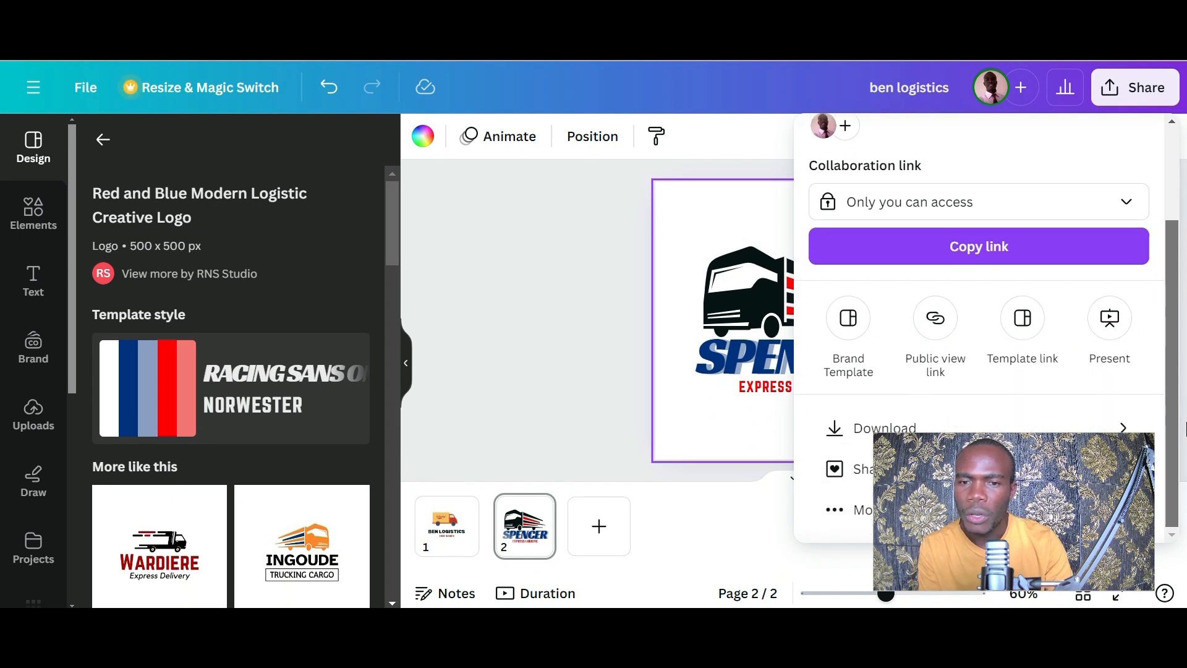
{"action": "left_click", "coordinate": [844, 429]}
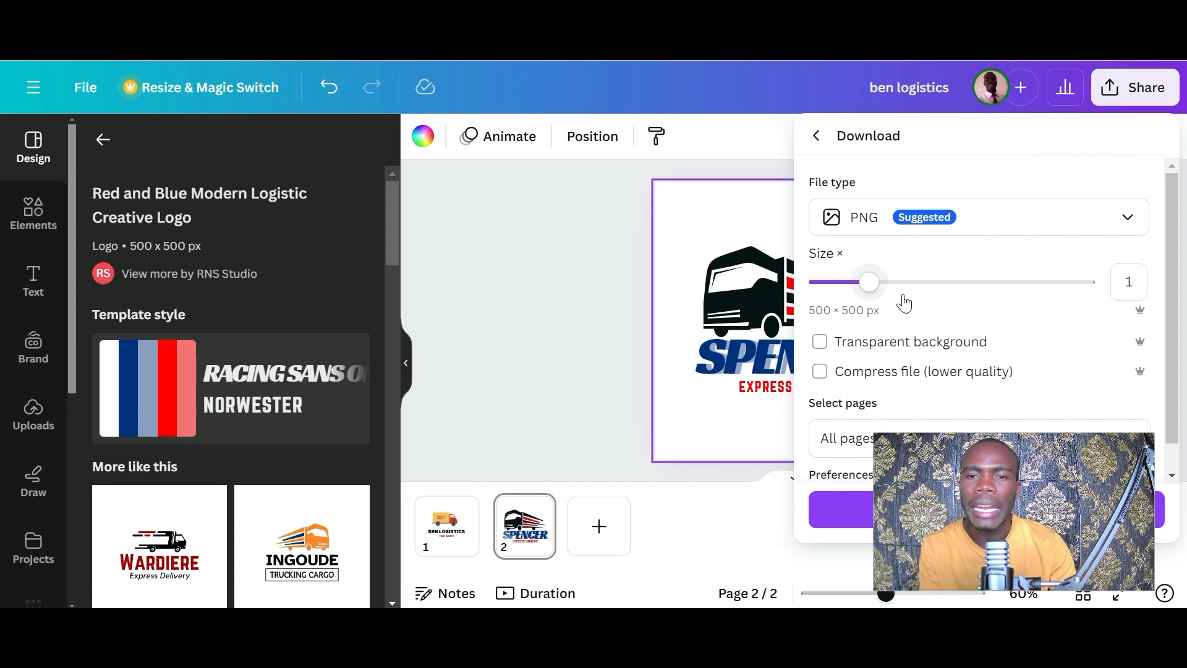
Step: Try the JPG file type with quality 100, and switch the download format back to PNG
{"action": "left_click", "coordinate": [904, 224]}
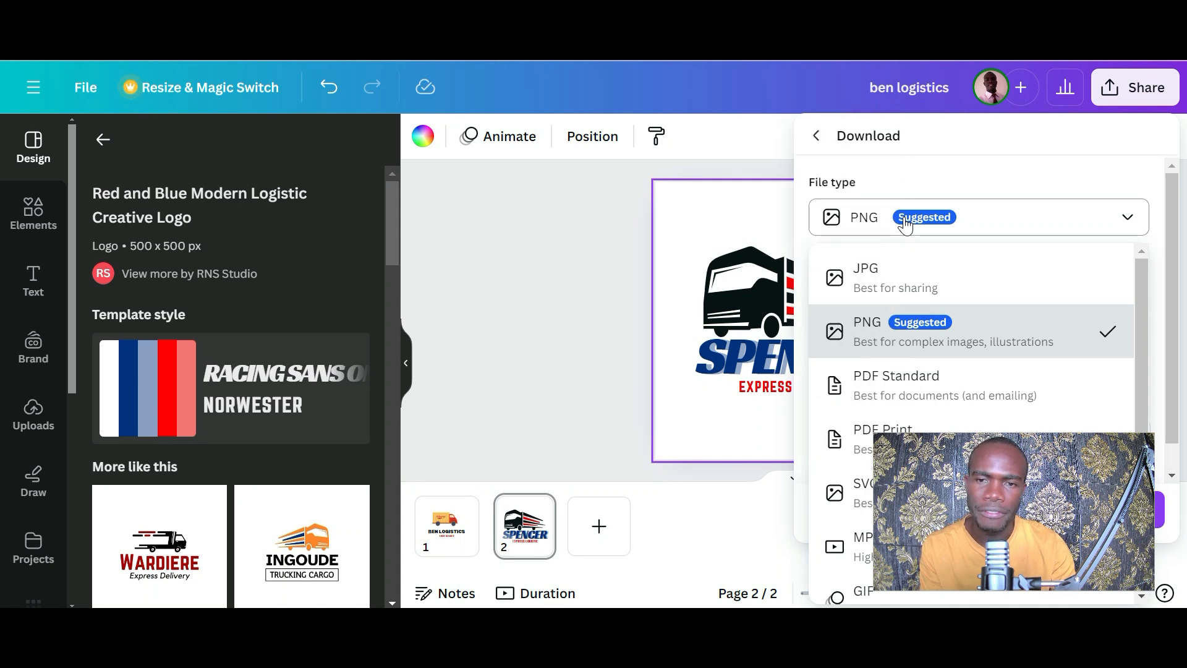
{"action": "left_click", "coordinate": [891, 287]}
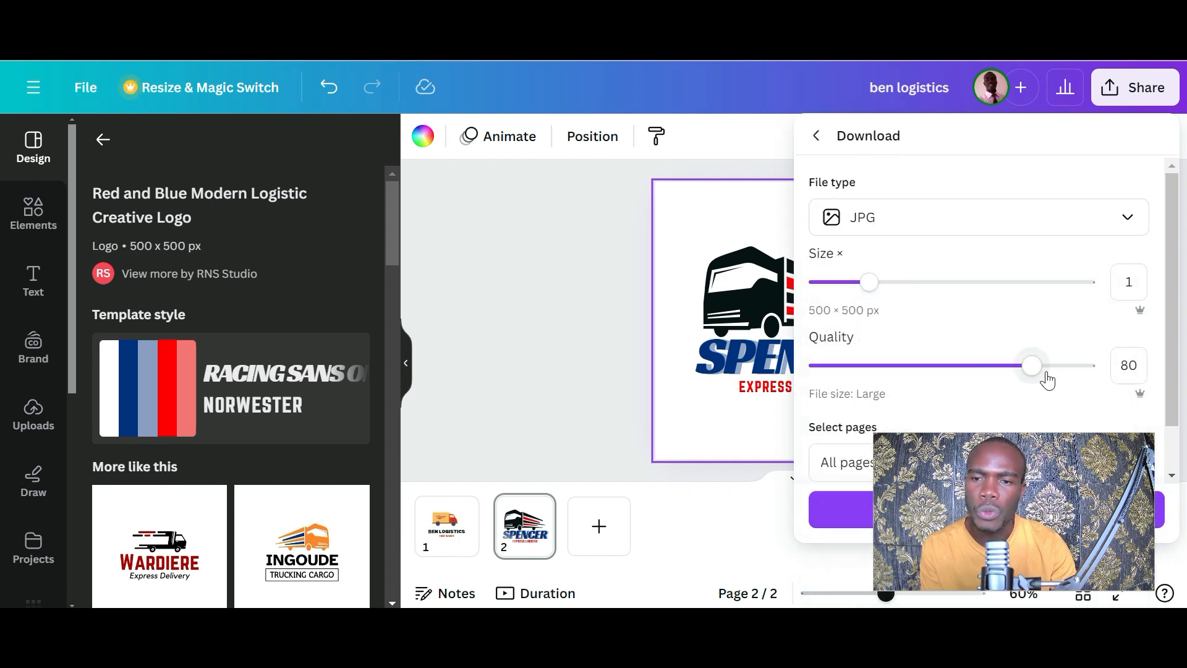
{"action": "left_click_drag", "start_coordinate": [1032, 366], "coordinate": [1156, 387]}
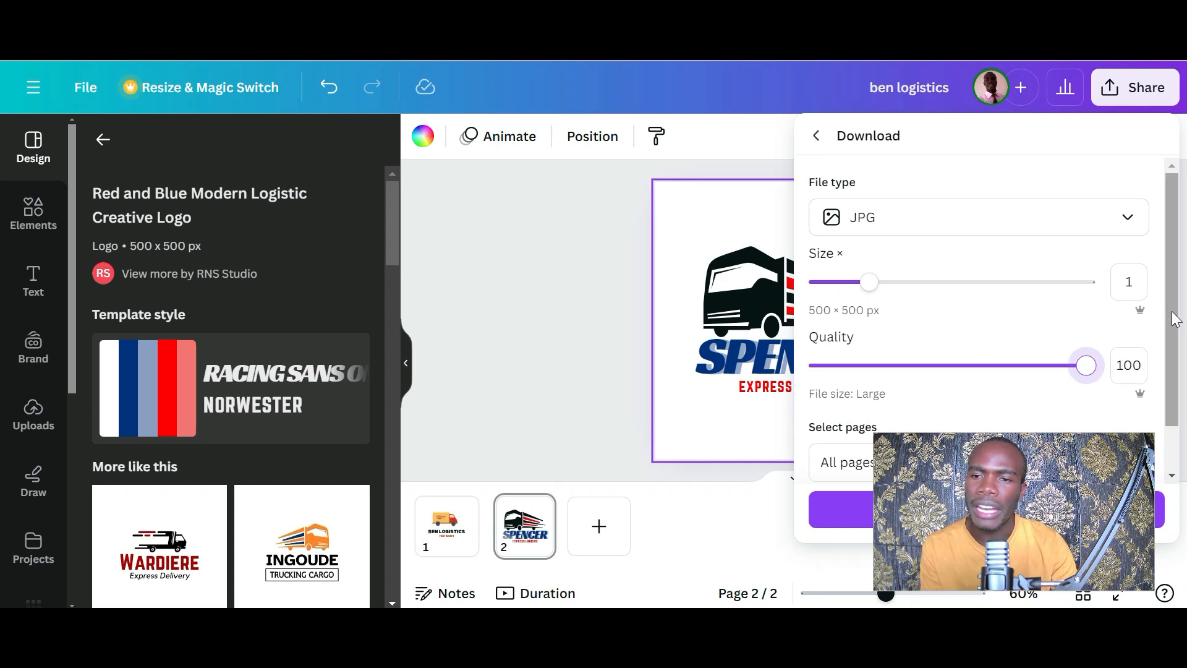
{"action": "left_click", "coordinate": [975, 223]}
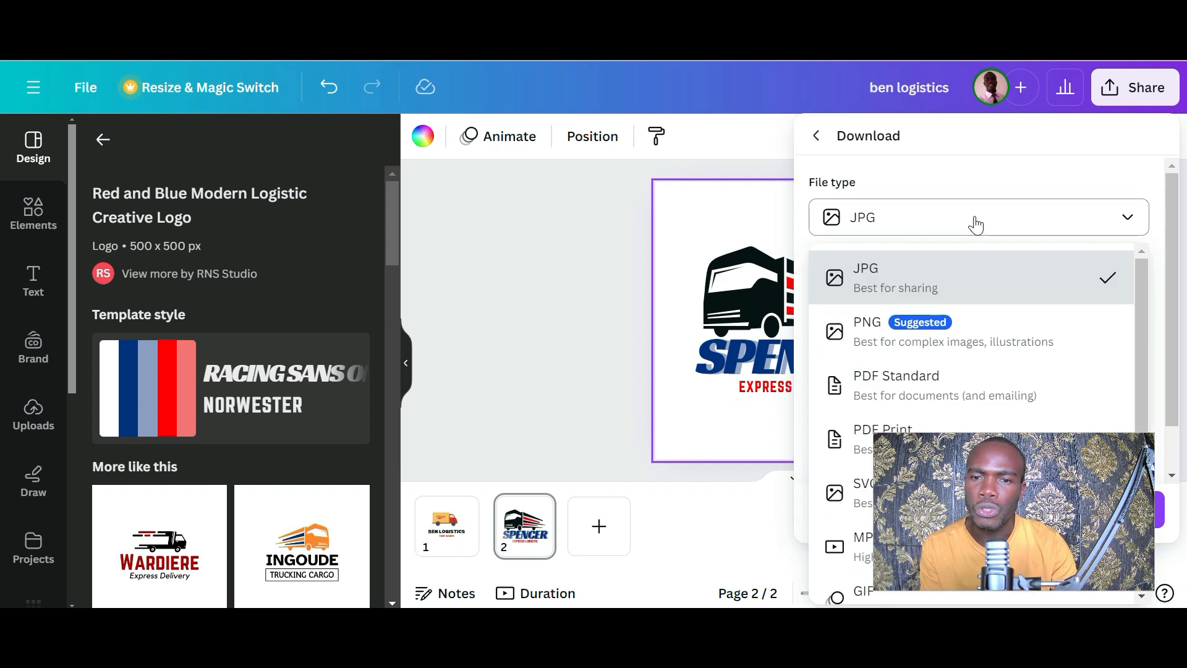
{"action": "left_click", "coordinate": [927, 338]}
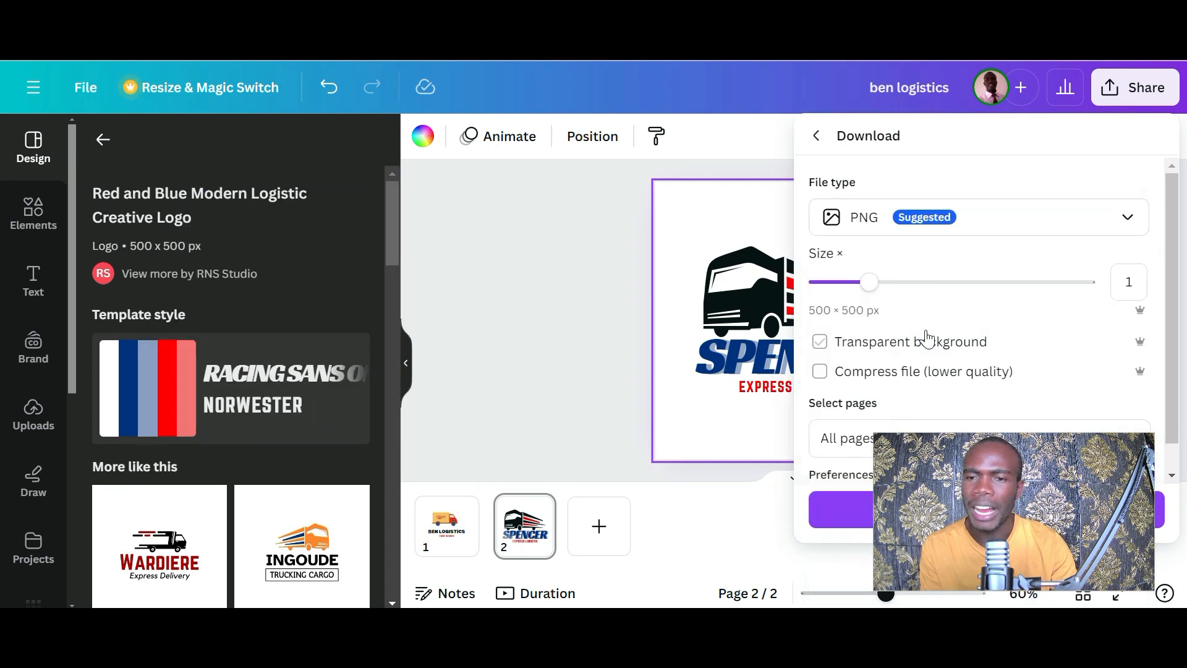
Step: Set the PNG size multiplier to 0.875 and download only page 2 with the Spencer logo
{"action": "mouse_move", "coordinate": [1173, 306]}
{"action": "left_mouse_down"}
{"action": "mouse_move", "coordinate": [1172, 332]}
{"action": "mouse_move", "coordinate": [1173, 317]}
{"action": "left_mouse_up"}
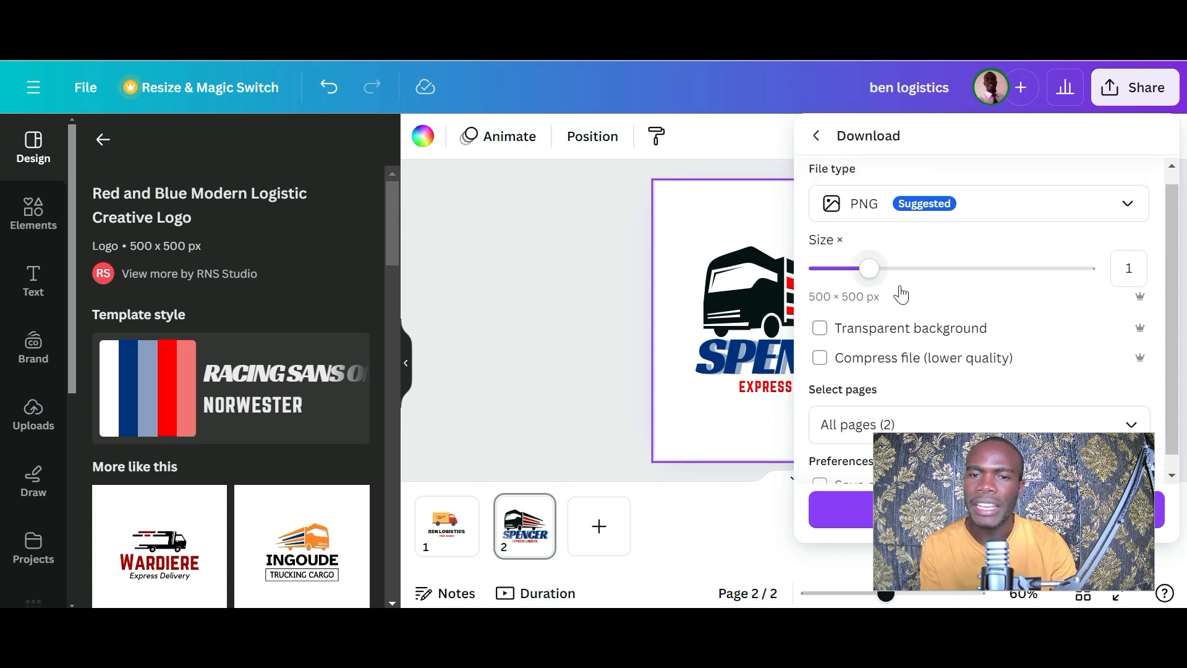
{"action": "mouse_move", "coordinate": [870, 274]}
{"action": "left_mouse_down"}
{"action": "mouse_move", "coordinate": [856, 273]}
{"action": "mouse_move", "coordinate": [892, 275]}
{"action": "mouse_move", "coordinate": [857, 276]}
{"action": "left_mouse_up"}
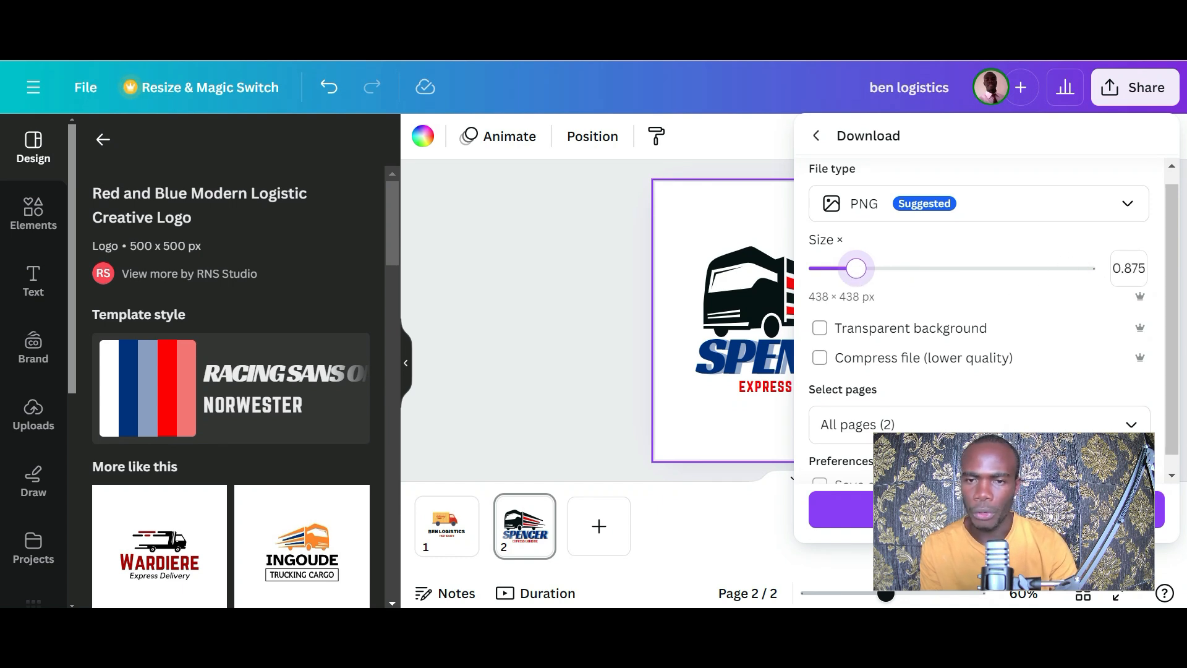
{"action": "scroll", "coordinate": [1168, 269], "scroll_direction": "down", "scroll_amount": 1}
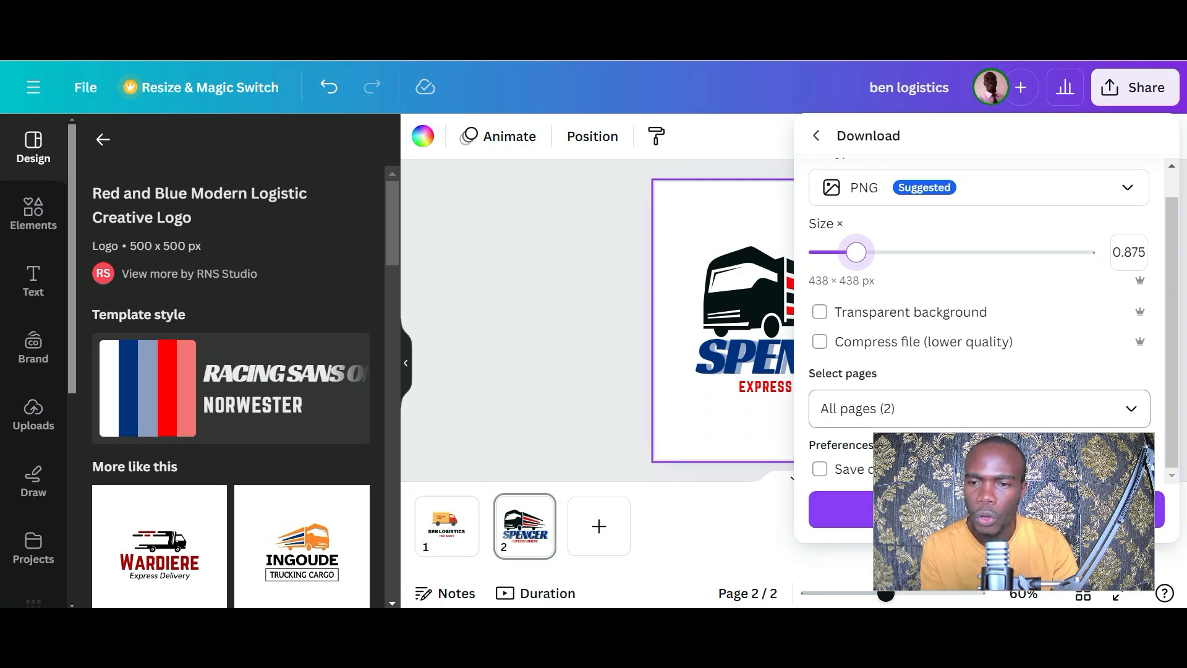
{"action": "left_click", "coordinate": [1129, 410]}
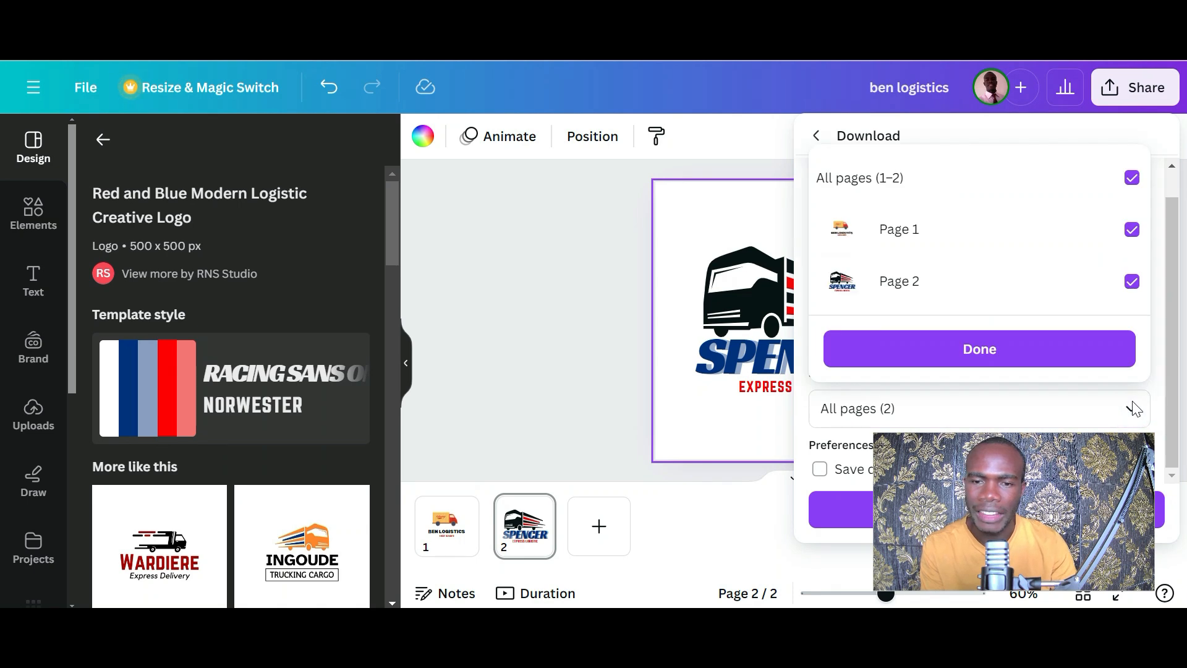
{"action": "left_click", "coordinate": [1131, 230]}
{"action": "left_click", "coordinate": [1001, 351]}
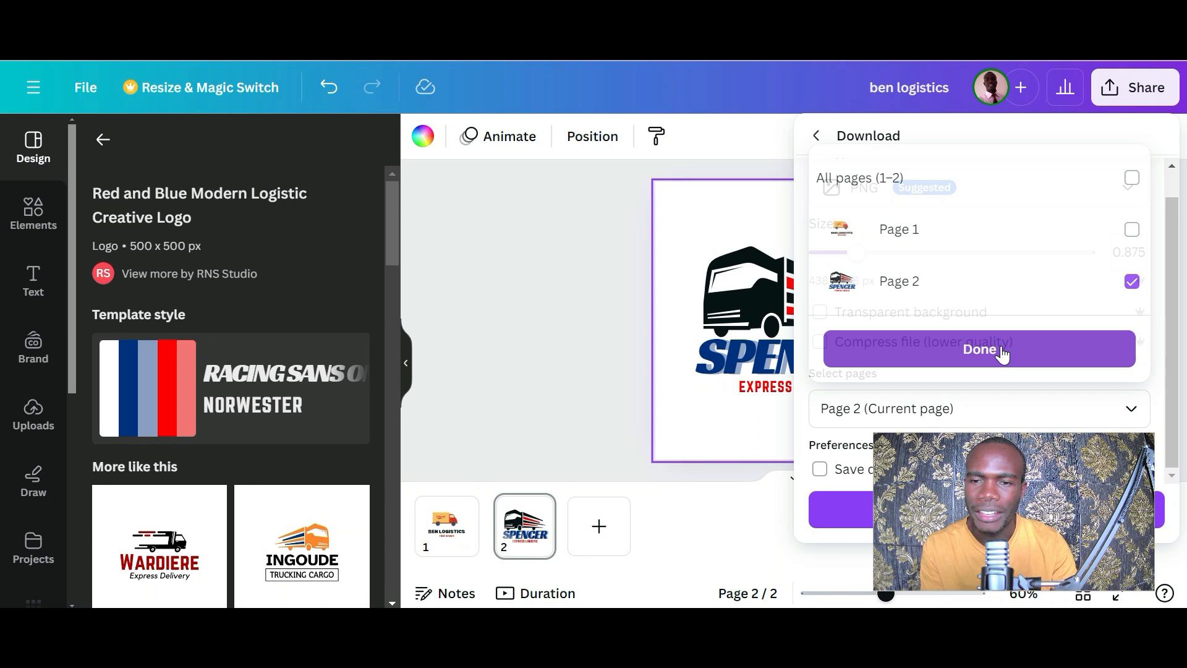
{"action": "left_click", "coordinate": [849, 520]}
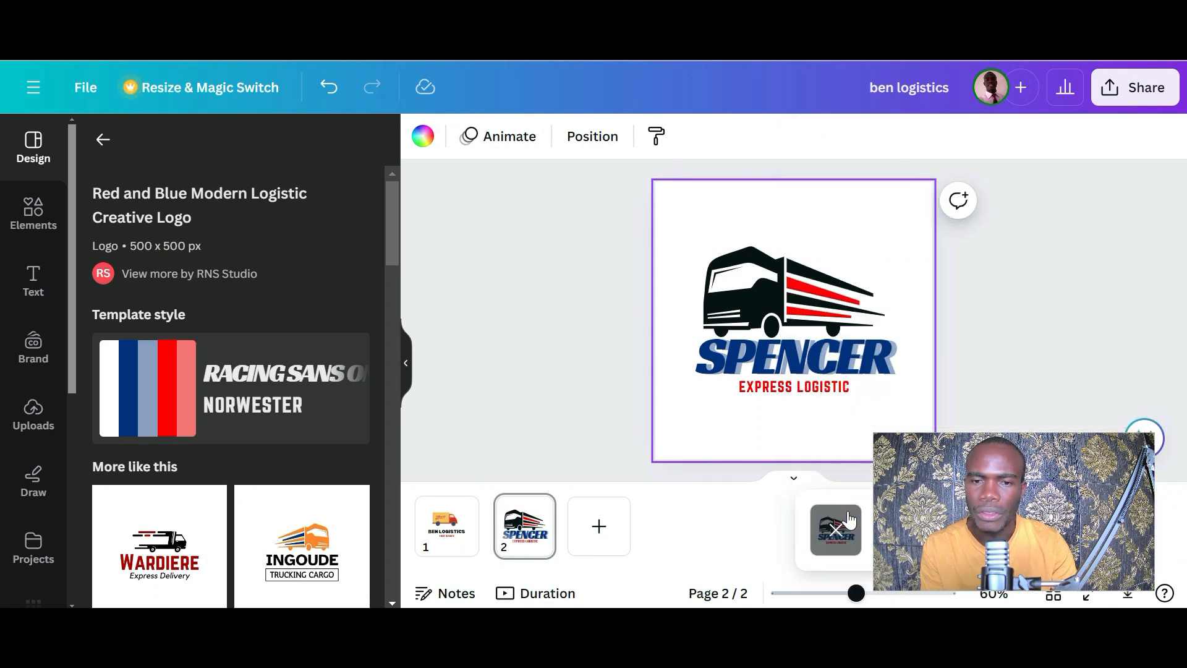